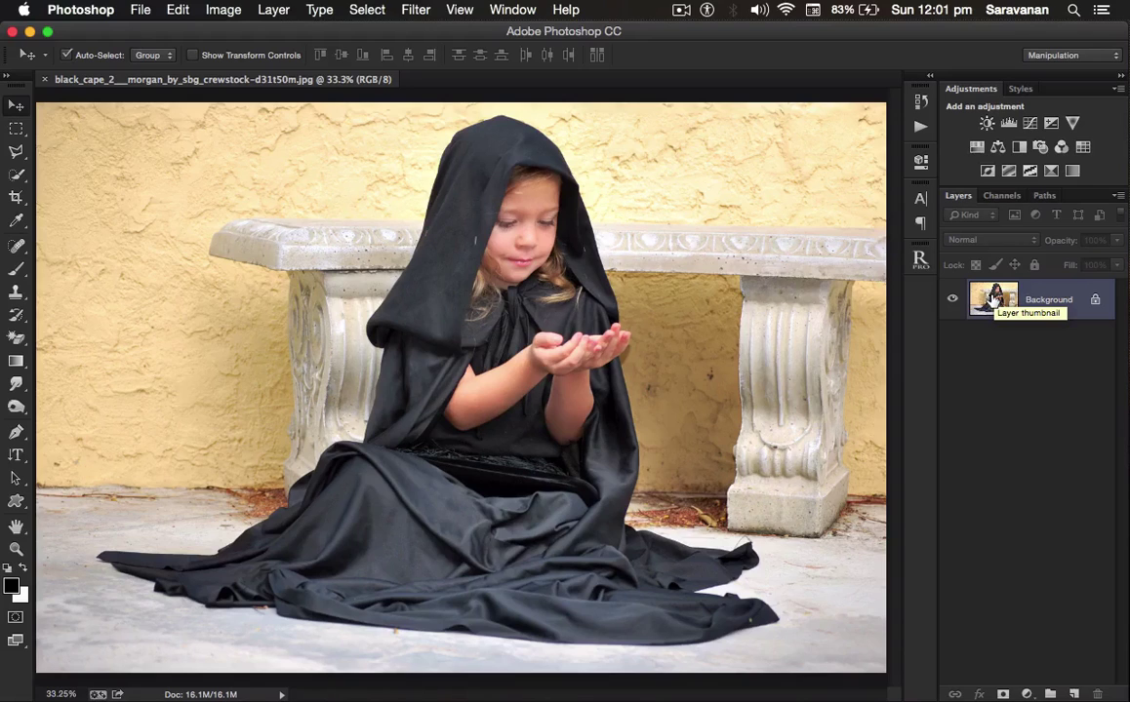
# Step: Duplicate the Background layer, check the original's visibility, and delete the duplicate
pyautogui.press('super+j')
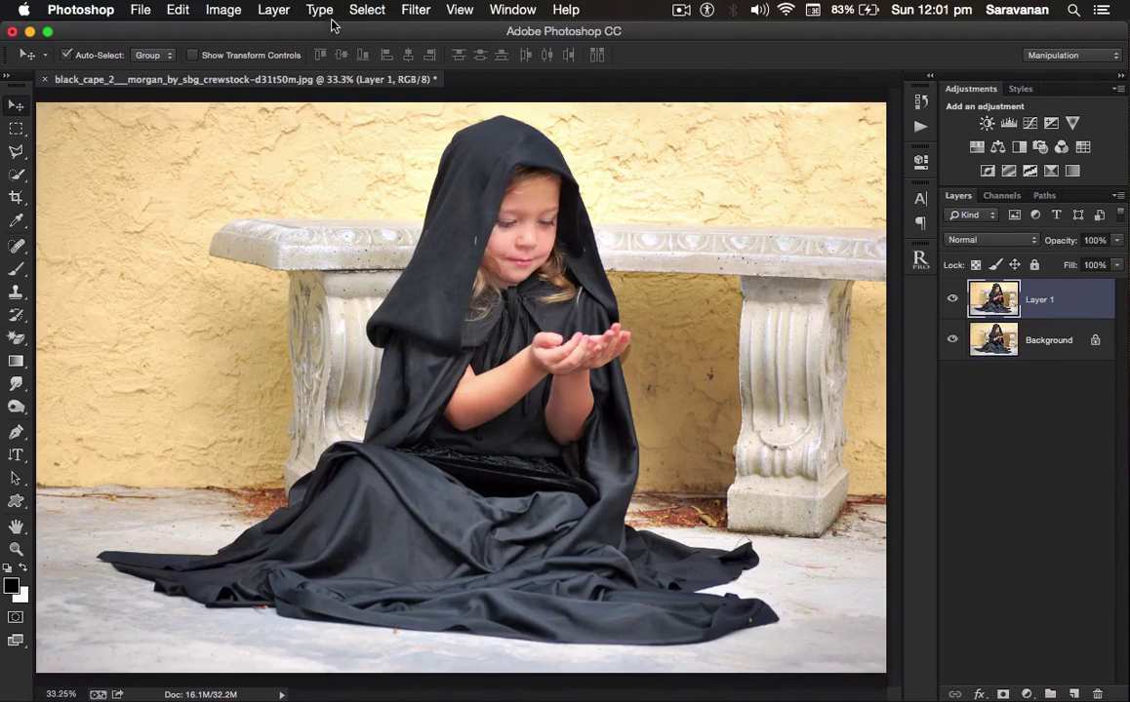
pyautogui.click(269, 11)
pyautogui.moveTo(281, 37)
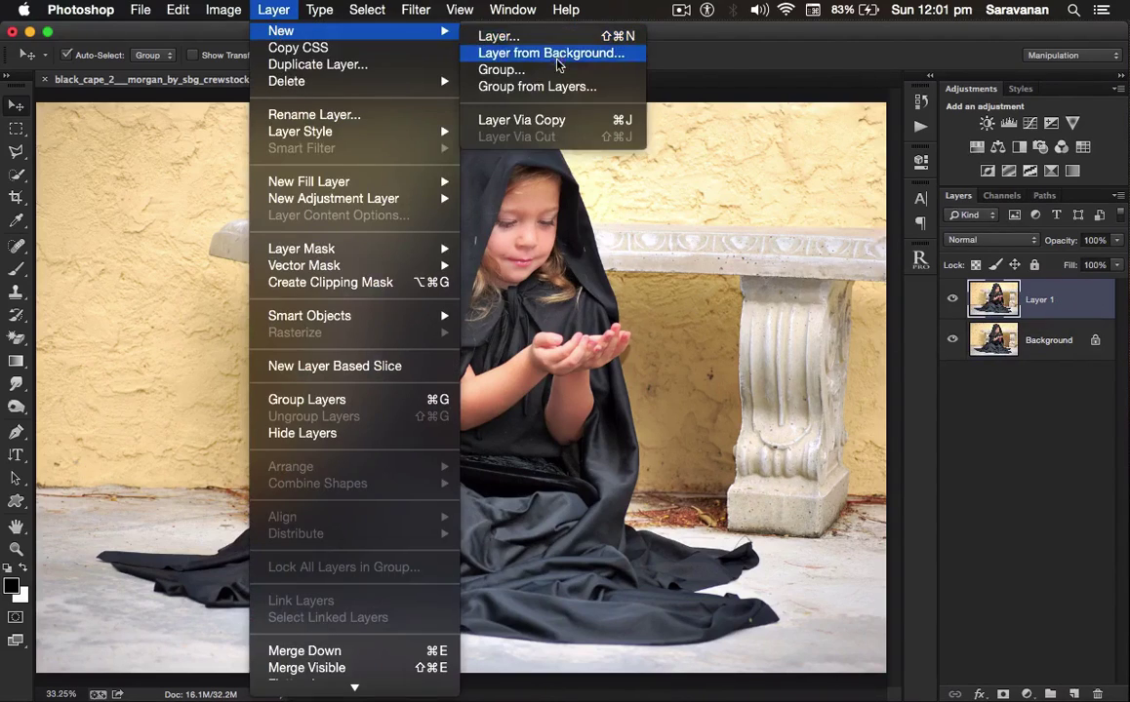
pyautogui.click(713, 60)
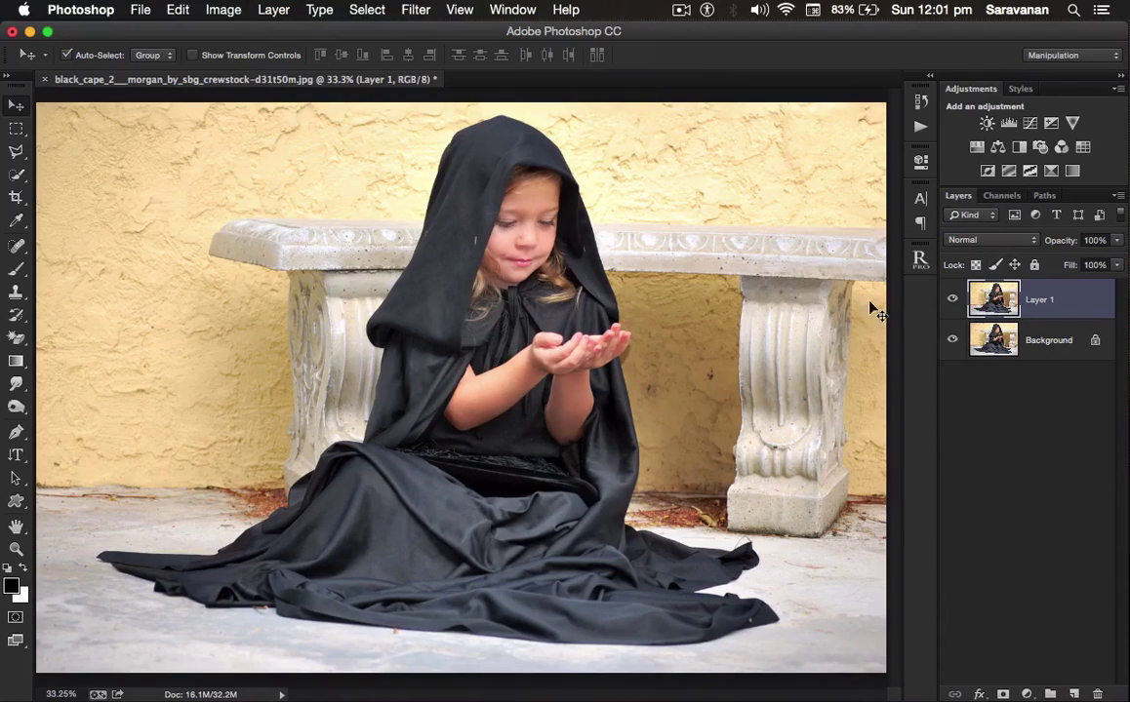
pyautogui.click(953, 340)
pyautogui.click(953, 341)
pyautogui.press('Delete')
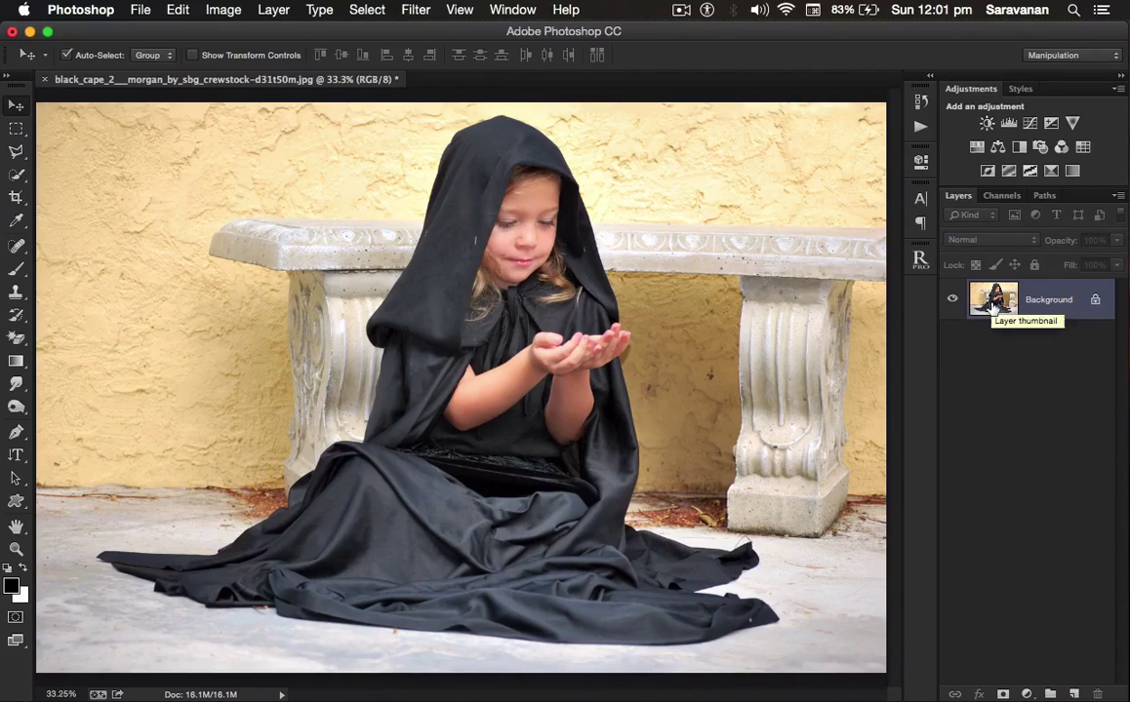
# Step: Activate the Quick Selection tool and examine its preset and brush settings
pyautogui.click(25, 180)
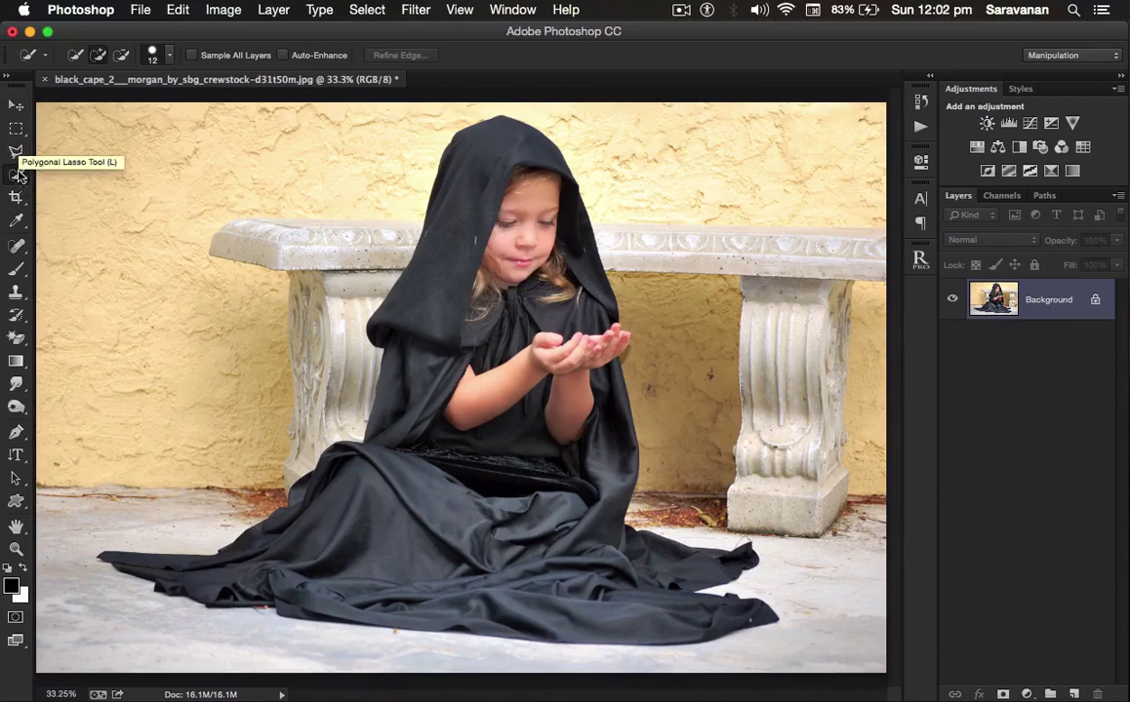
pyautogui.click(17, 176)
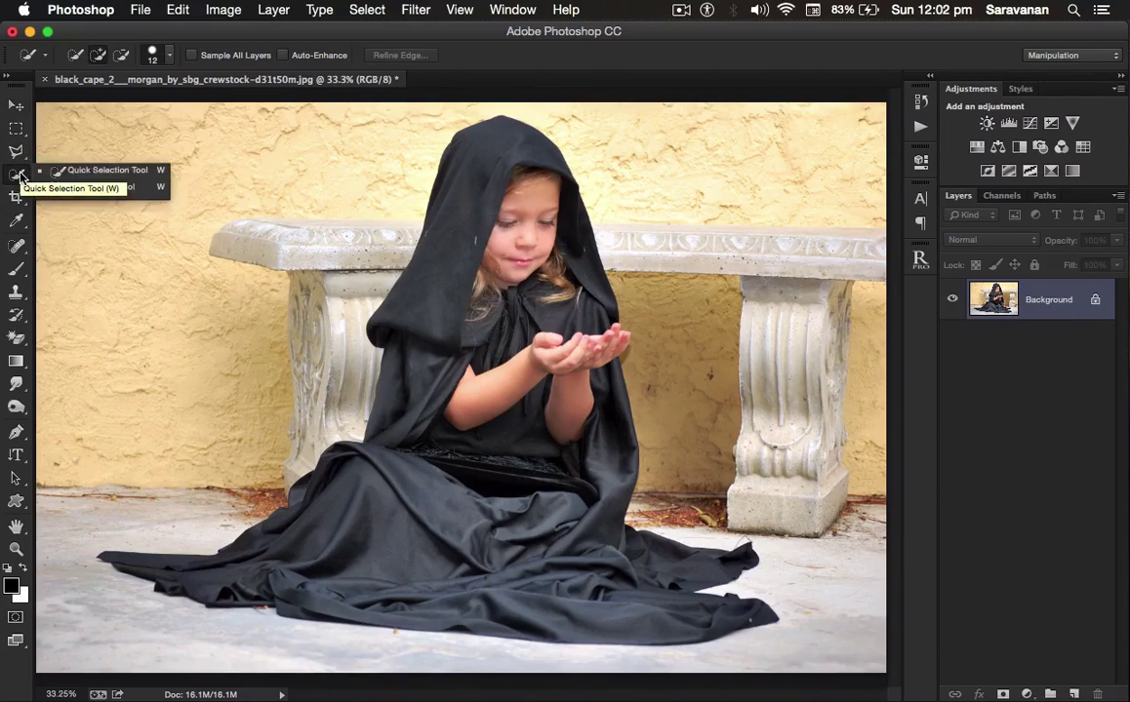
pyautogui.click(143, 173)
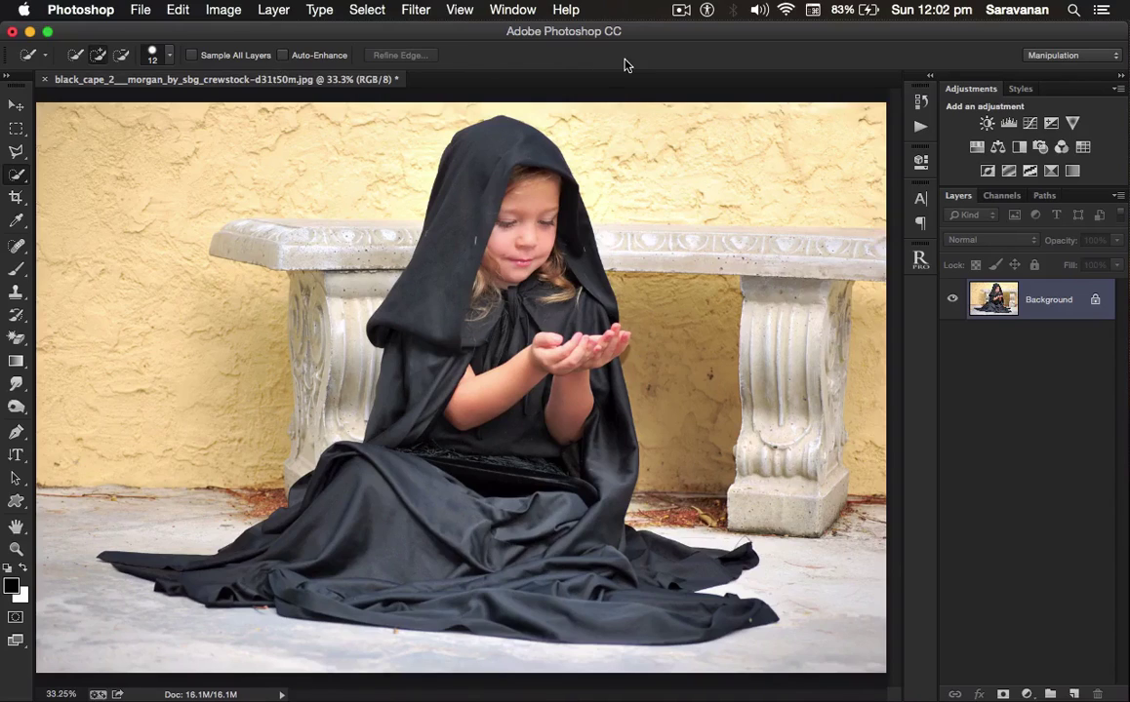
pyautogui.click(44, 57)
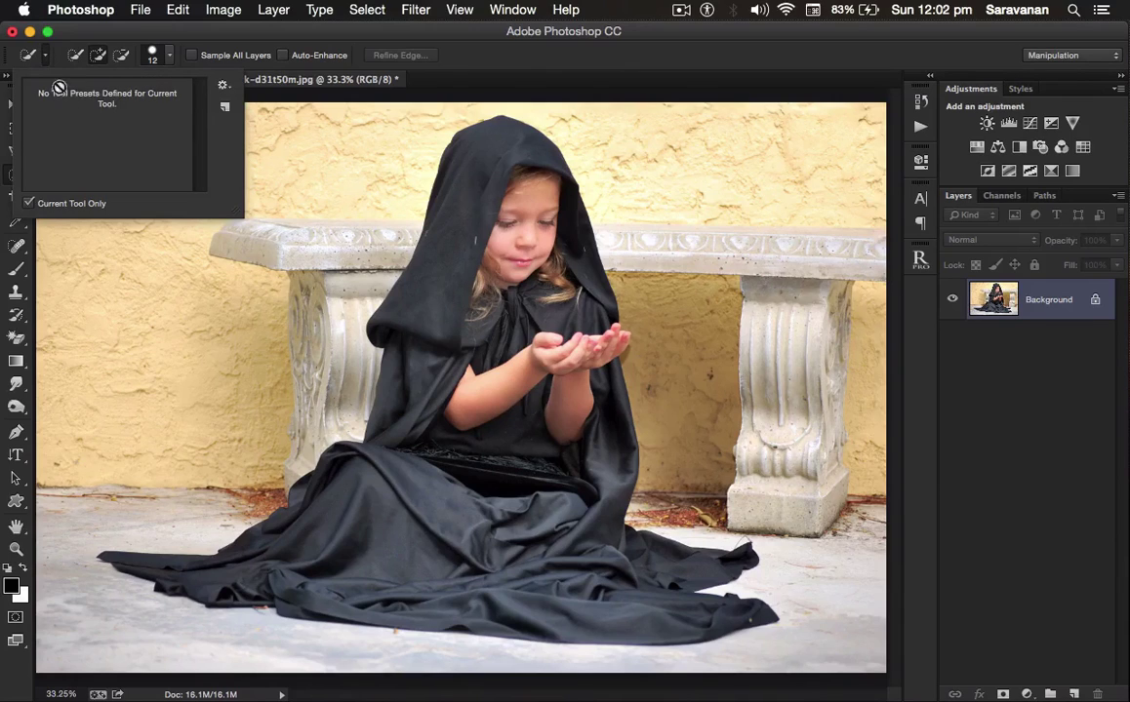
pyautogui.click(142, 37)
pyautogui.click(168, 57)
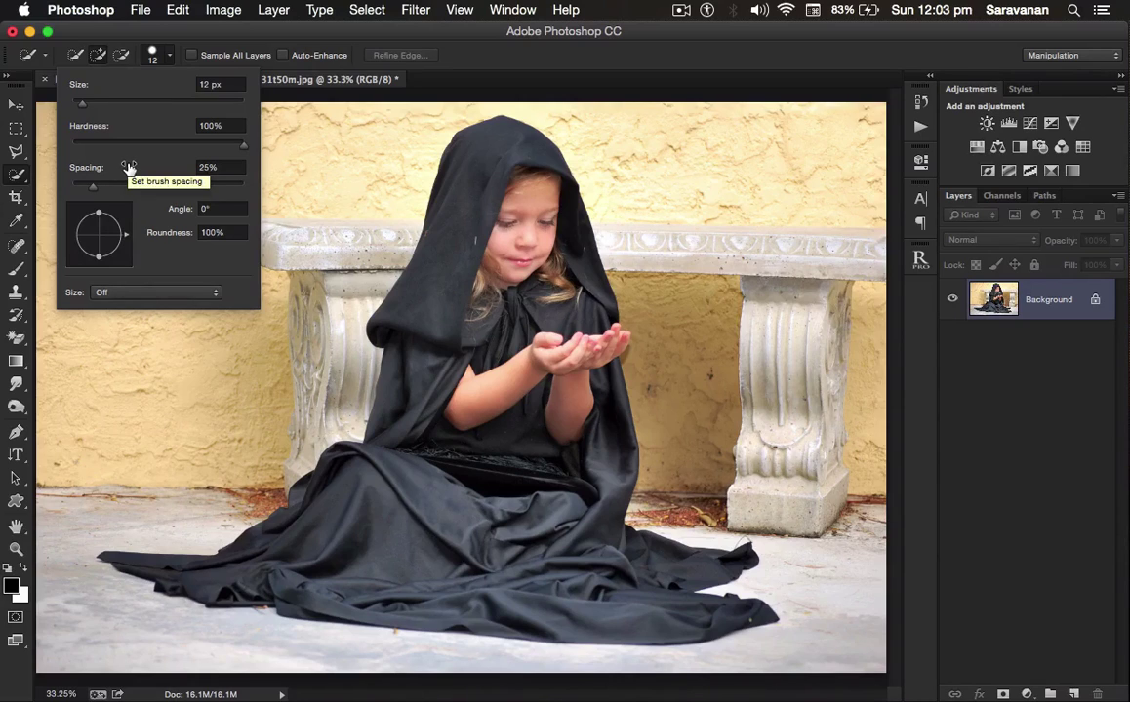
# Step: Try a new quick selection on the near end of the stone bench's seat and clear it
pyautogui.click(99, 56)
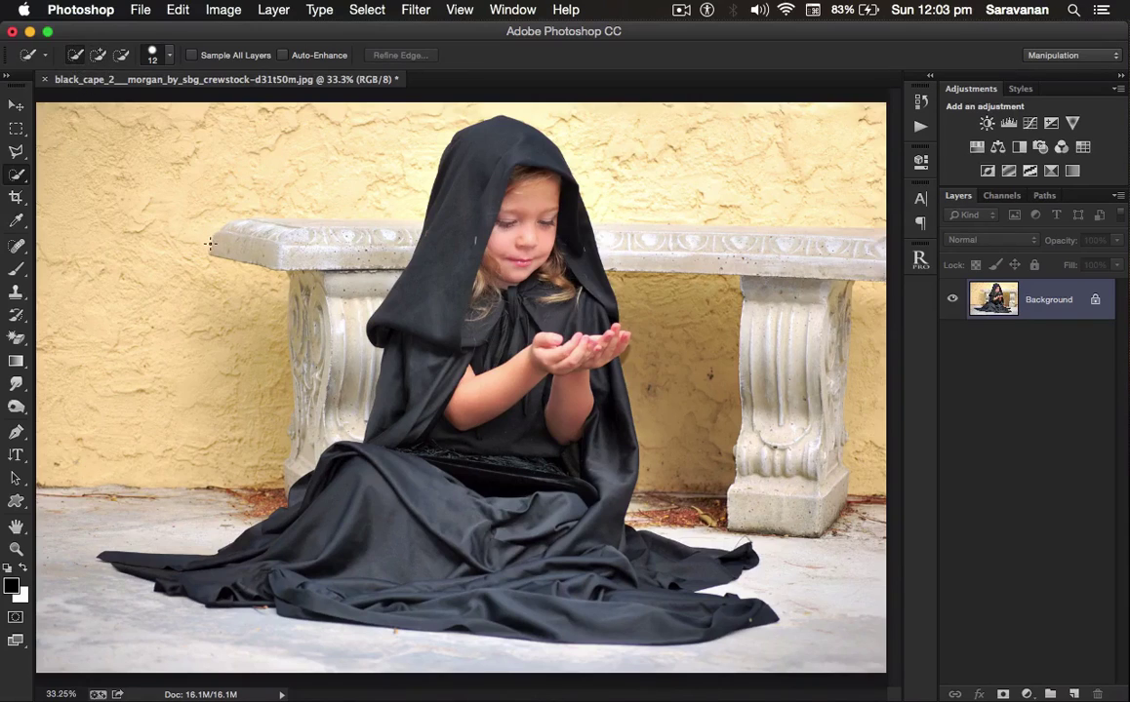
pyautogui.moveTo(252, 234)
pyautogui.mouseDown()
pyautogui.moveTo(369, 237)
pyautogui.moveTo(326, 234)
pyautogui.mouseUp()
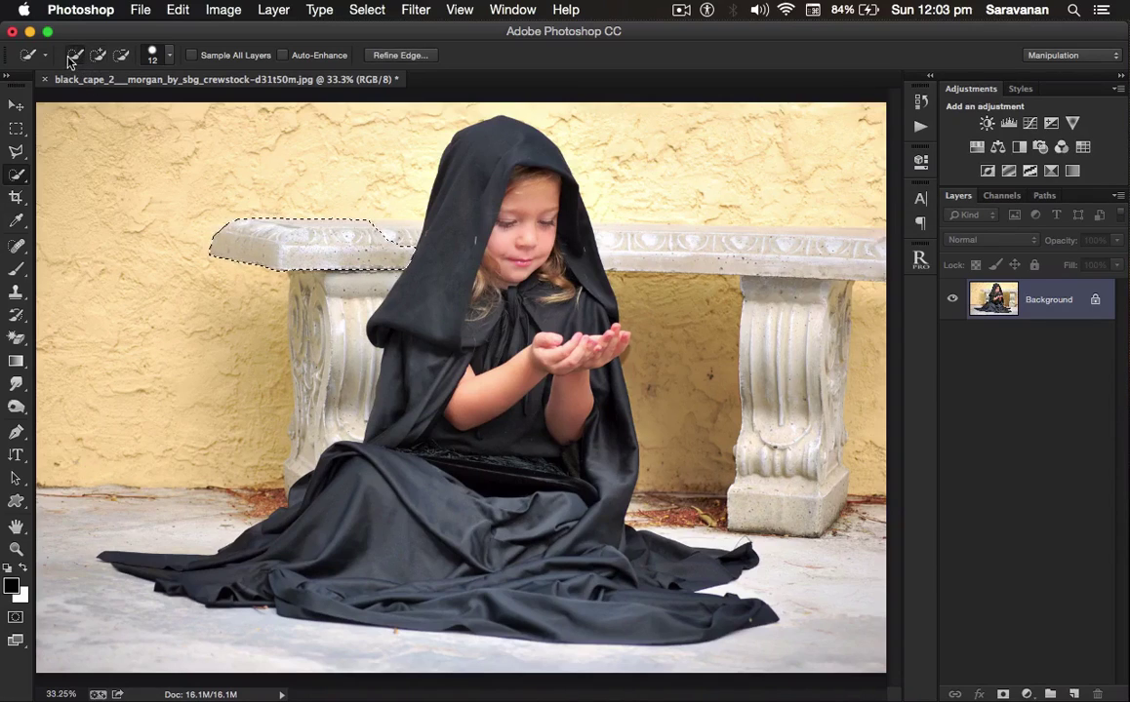
pyautogui.press('super+d')
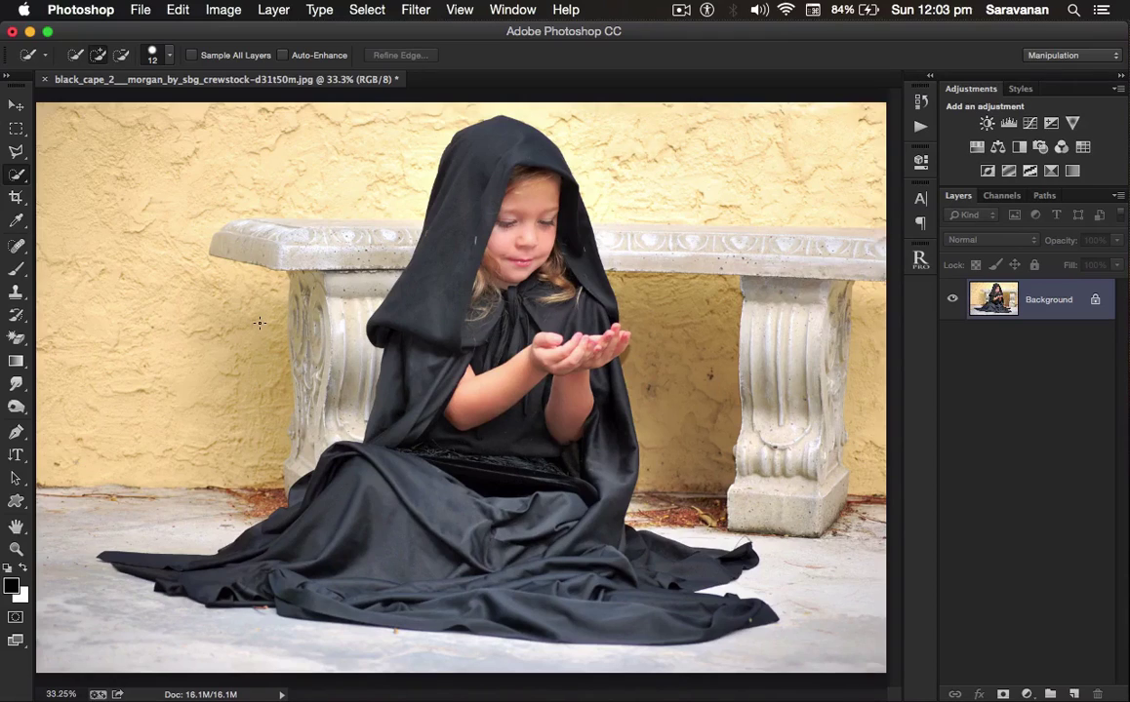
# Step: Try a small quick selection on the yellow wall beside the bench and deselect it
pyautogui.click(373, 11)
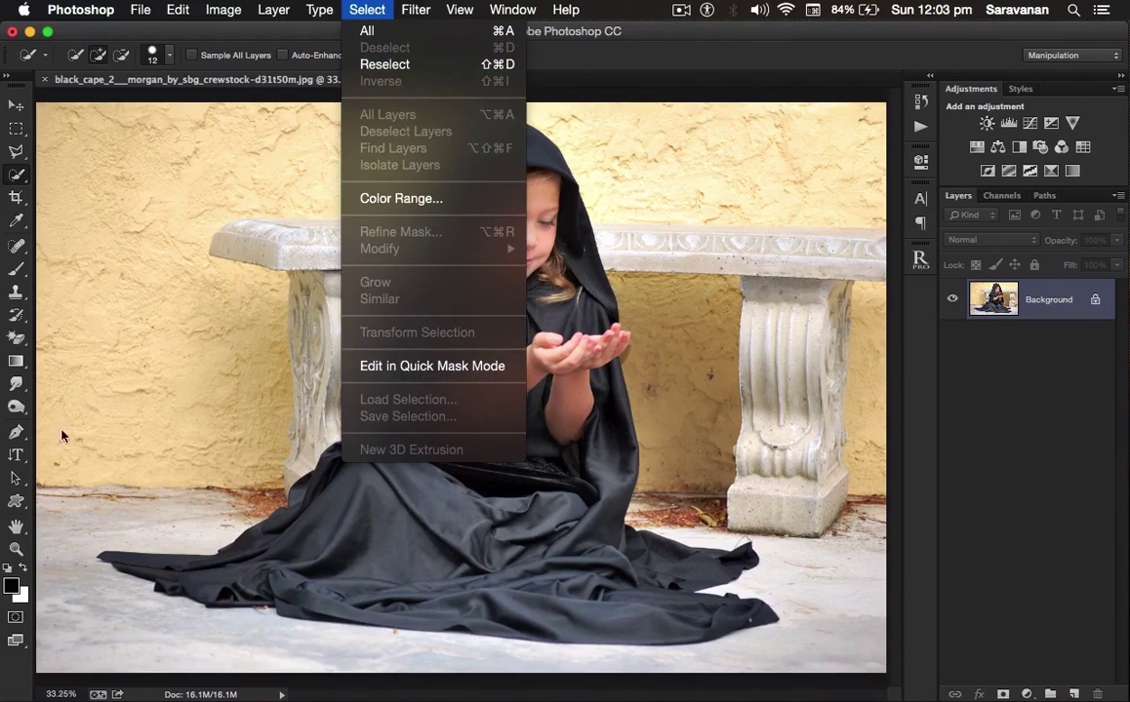
pyautogui.click(127, 374)
pyautogui.moveTo(161, 241); pyautogui.dragTo(186, 289)
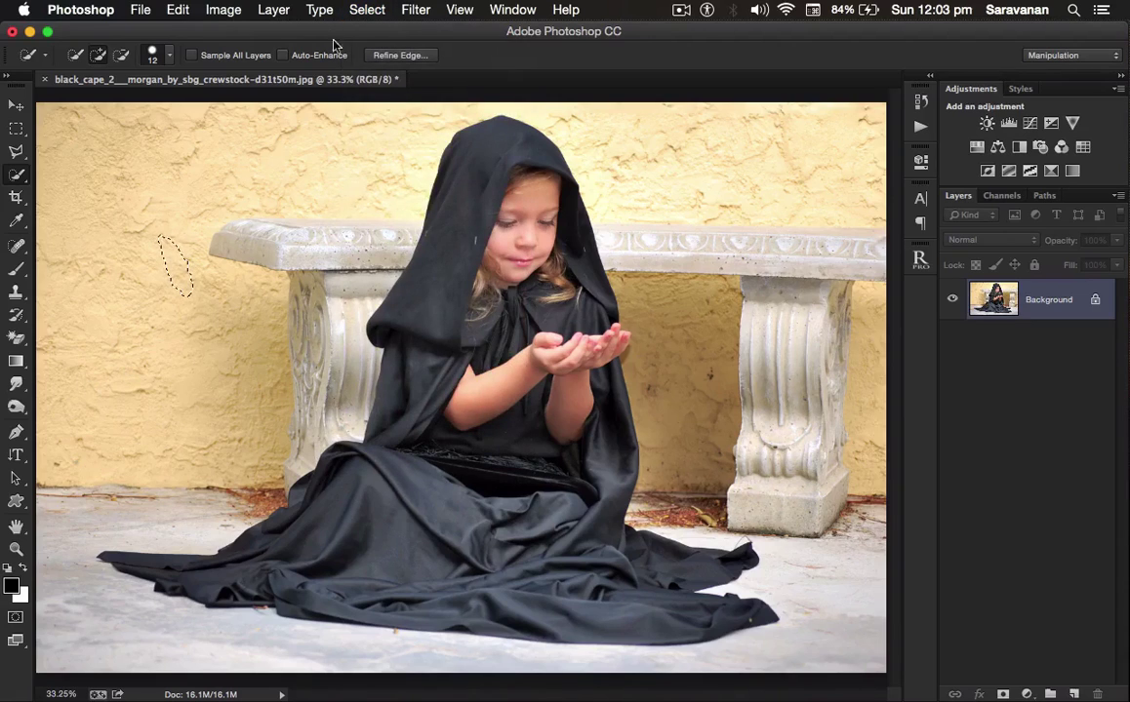
pyautogui.click(367, 10)
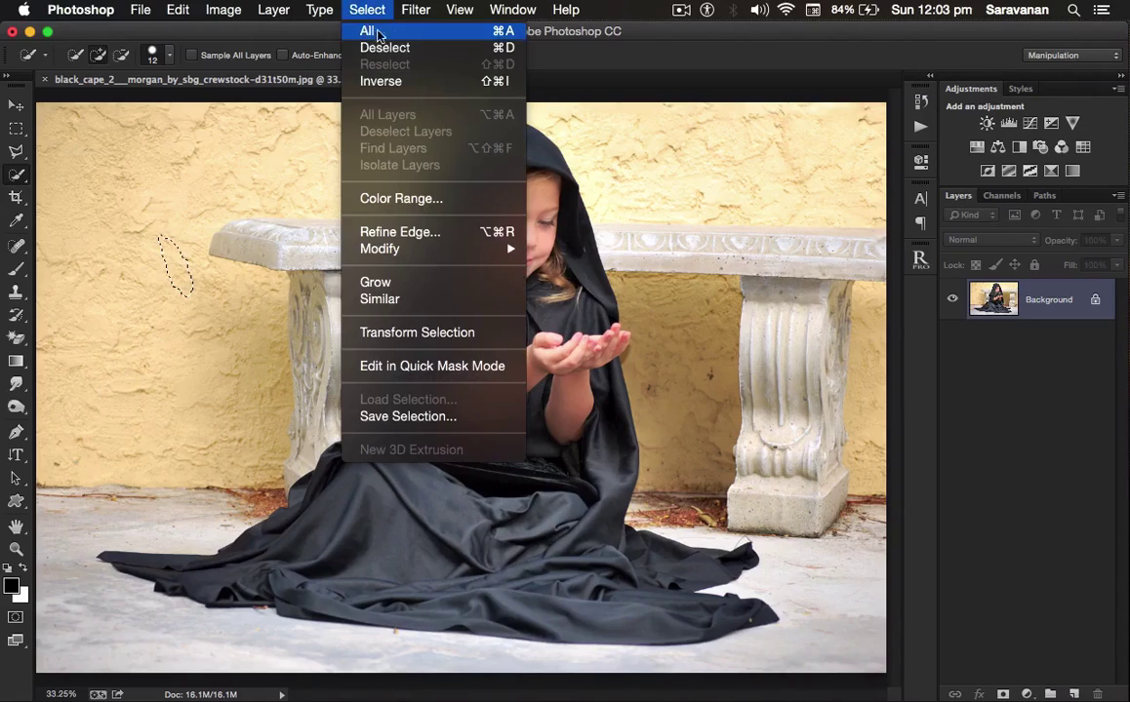
pyautogui.click(462, 52)
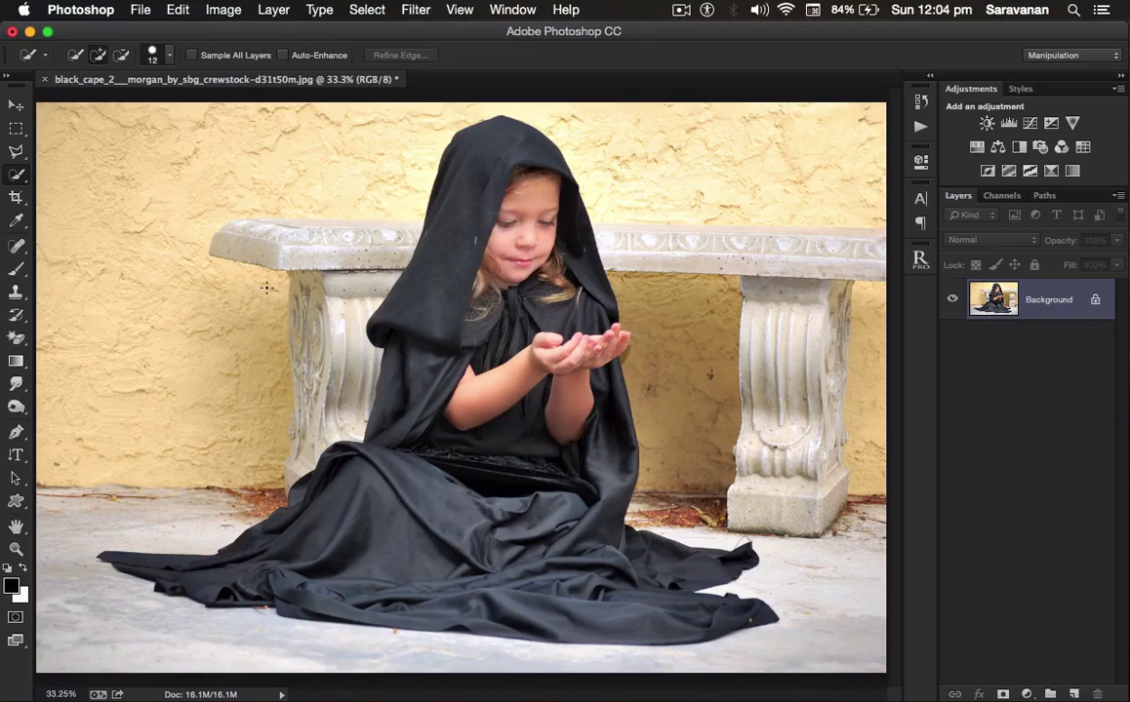
# Step: Select the whole girl, including her black cape and hands, with the Quick Selection tool in add-to-selection mode
pyautogui.click(99, 56)
pyautogui.moveTo(274, 572); pyautogui.dragTo(276, 573)
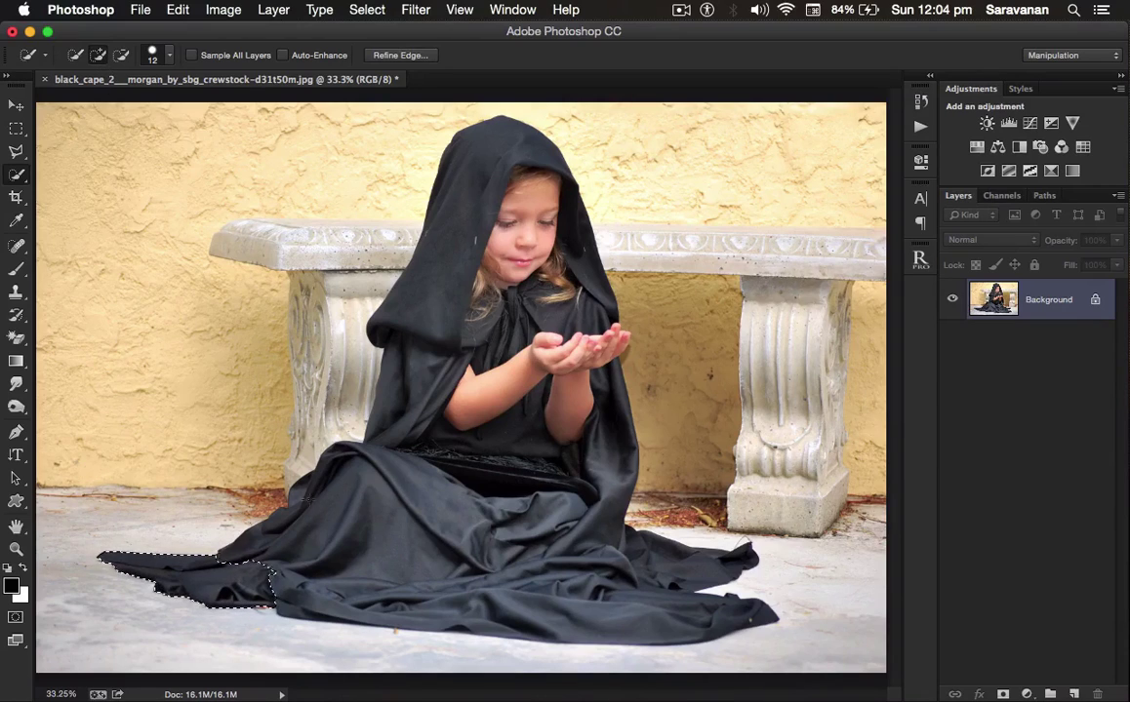
pyautogui.moveTo(285, 587)
pyautogui.mouseDown()
pyautogui.moveTo(505, 599)
pyautogui.moveTo(485, 558)
pyautogui.moveTo(512, 539)
pyautogui.moveTo(546, 546)
pyautogui.moveTo(634, 527)
pyautogui.moveTo(592, 558)
pyautogui.moveTo(509, 428)
pyautogui.moveTo(504, 484)
pyautogui.moveTo(512, 353)
pyautogui.moveTo(531, 312)
pyautogui.moveTo(410, 341)
pyautogui.moveTo(457, 274)
pyautogui.mouseUp()
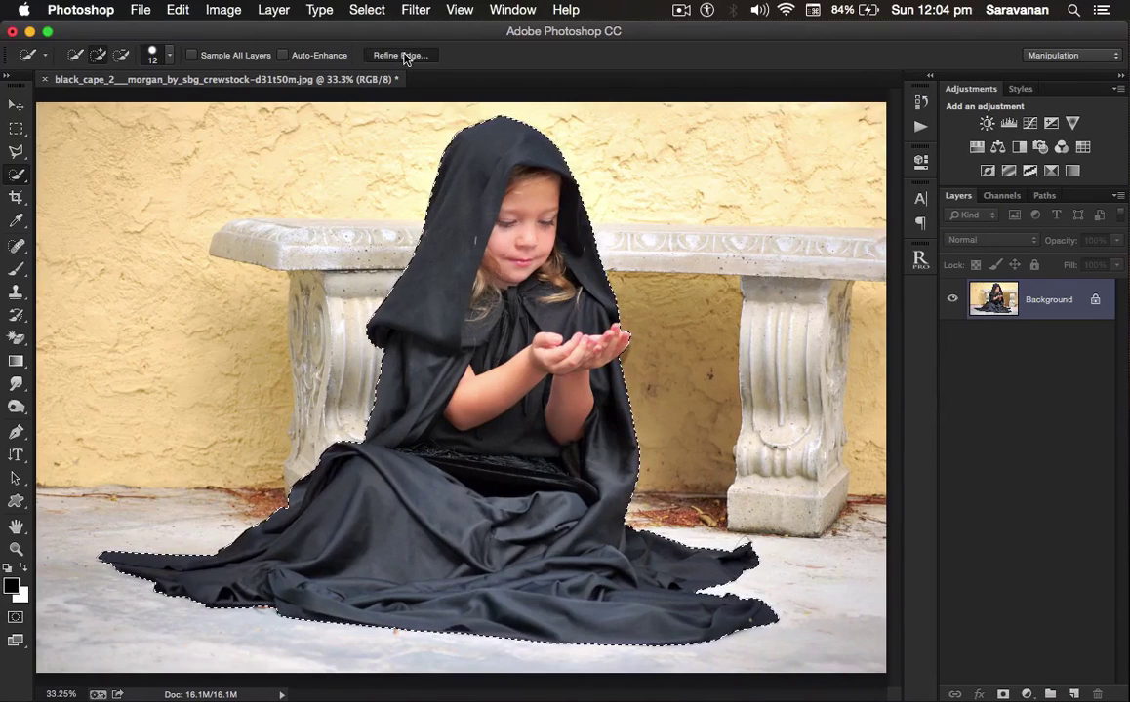
pyautogui.click(404, 56)
pyautogui.moveTo(726, 116)
pyautogui.mouseDown()
pyautogui.moveTo(836, 126)
pyautogui.moveTo(825, 88)
pyautogui.mouseUp()
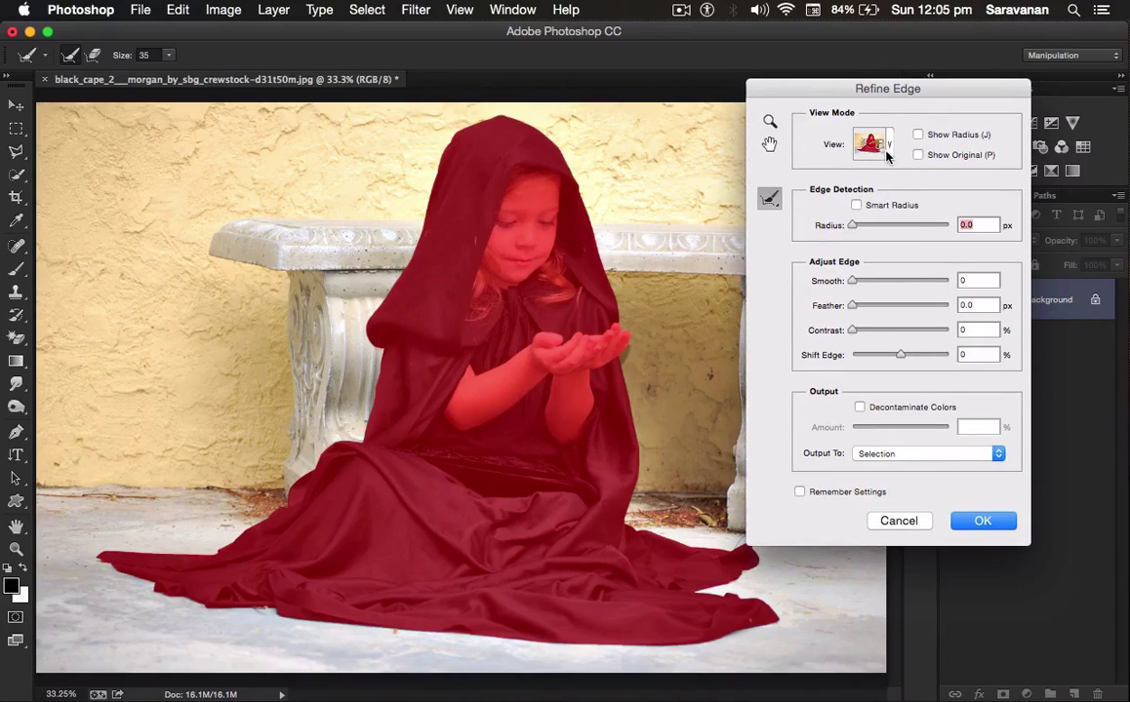
pyautogui.click(899, 523)
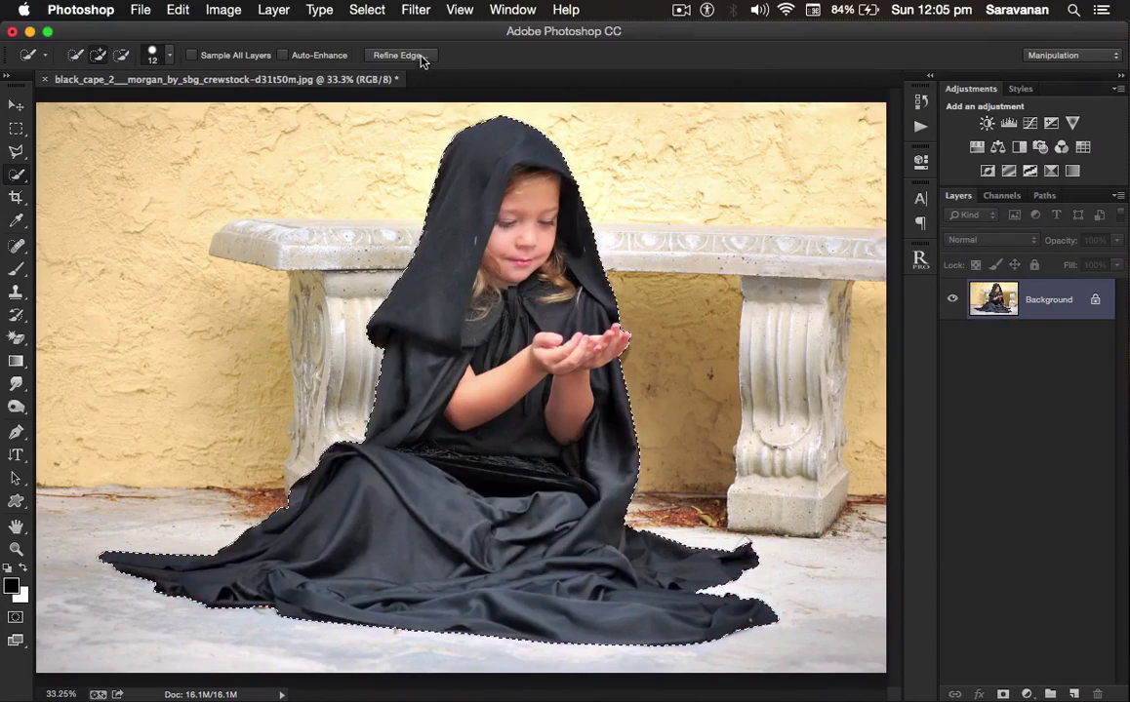
pyautogui.click(385, 56)
pyautogui.click(921, 522)
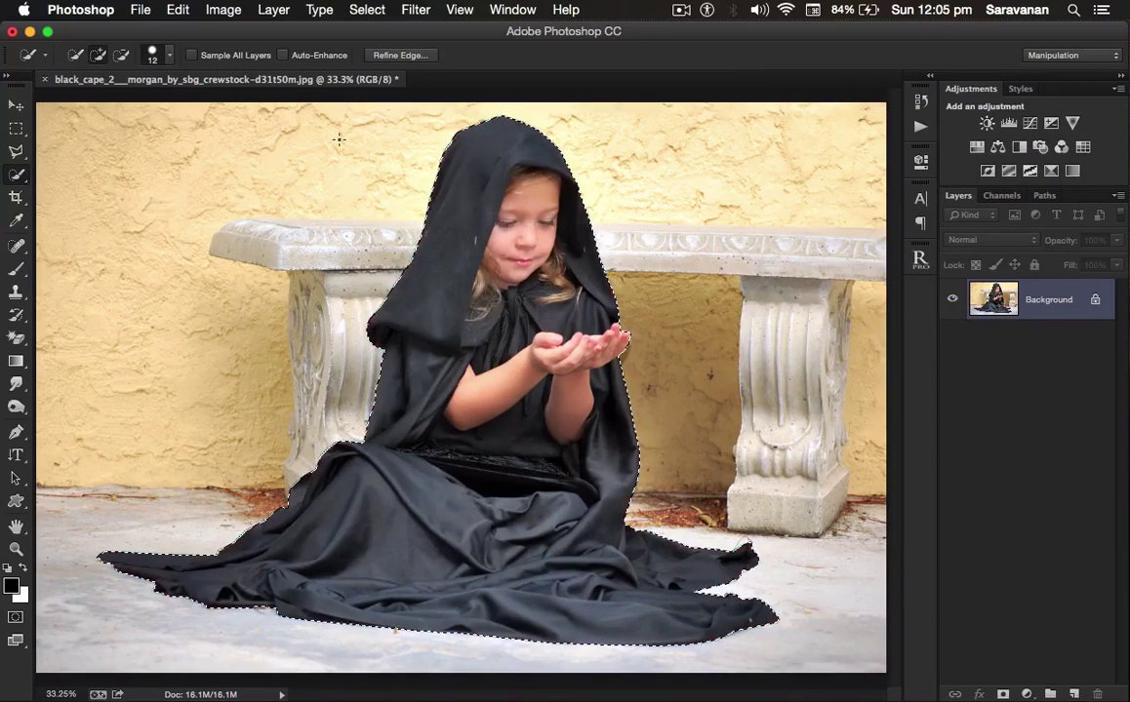
# Step: Invert the girl's selection and enable Smart Radius with a radius of 0.8 px in Refine Edge
pyautogui.click(368, 12)
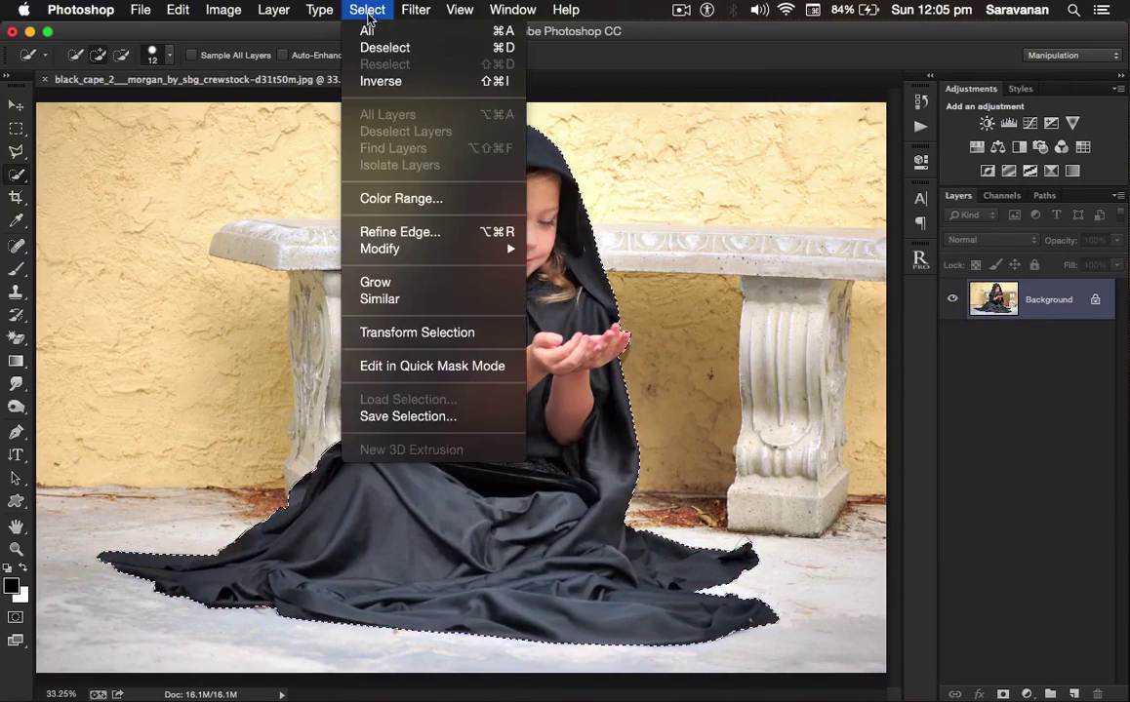
pyautogui.click(375, 83)
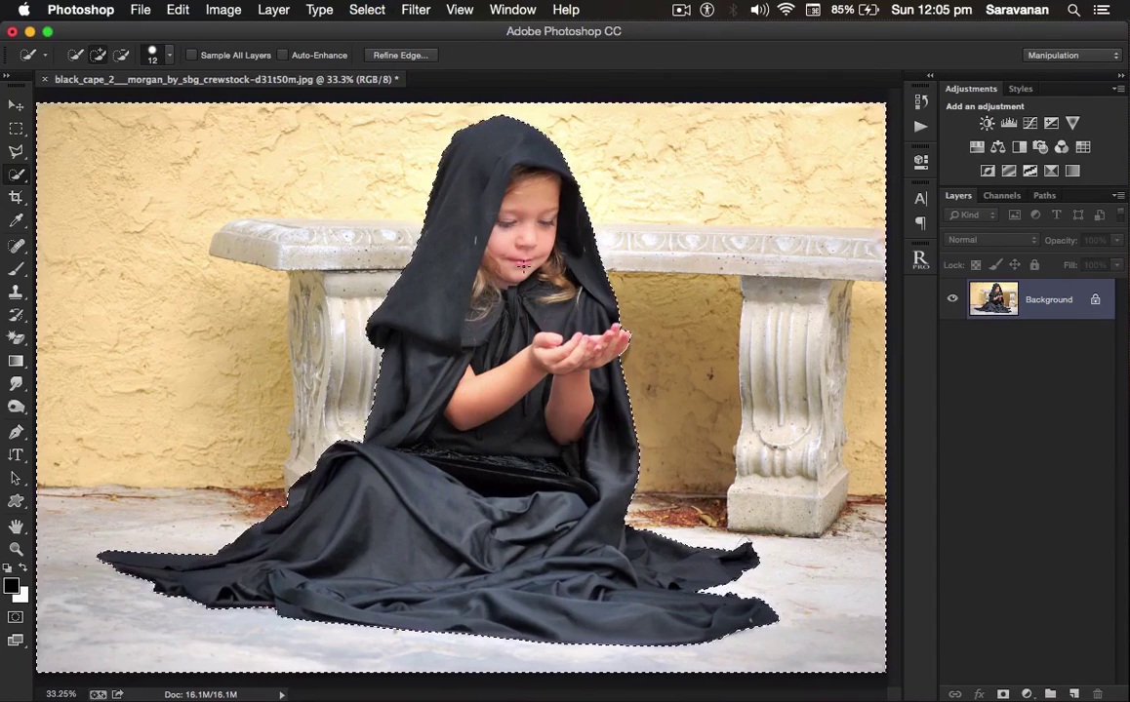
pyautogui.click(400, 55)
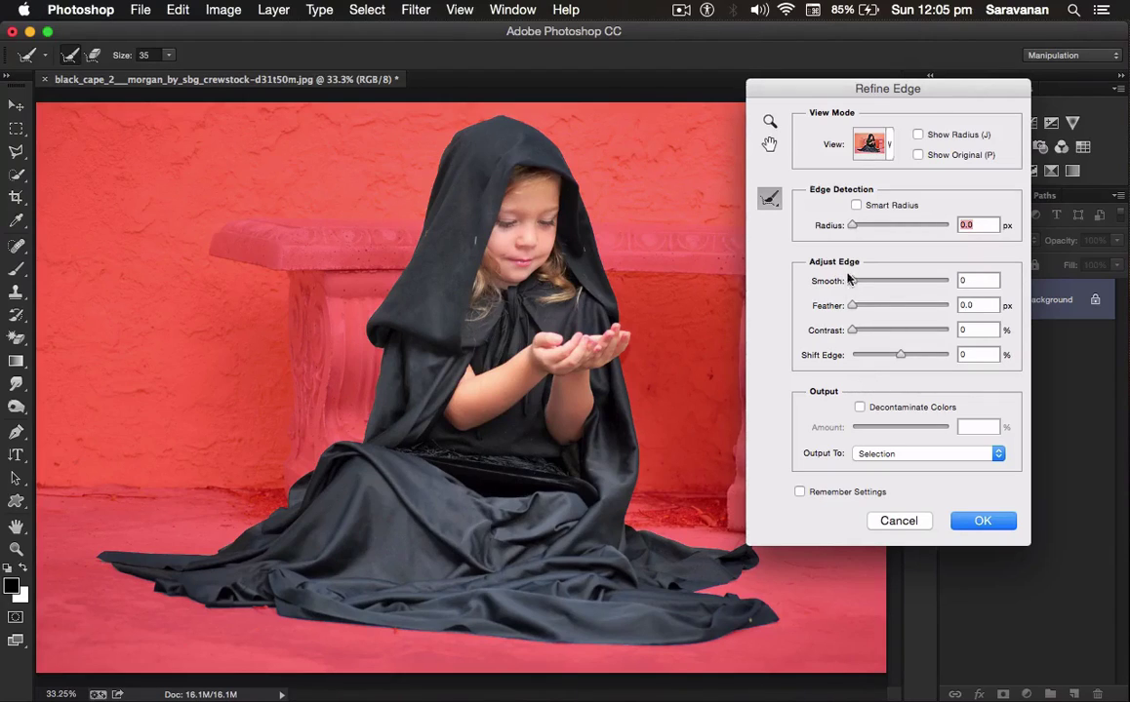
pyautogui.click(856, 206)
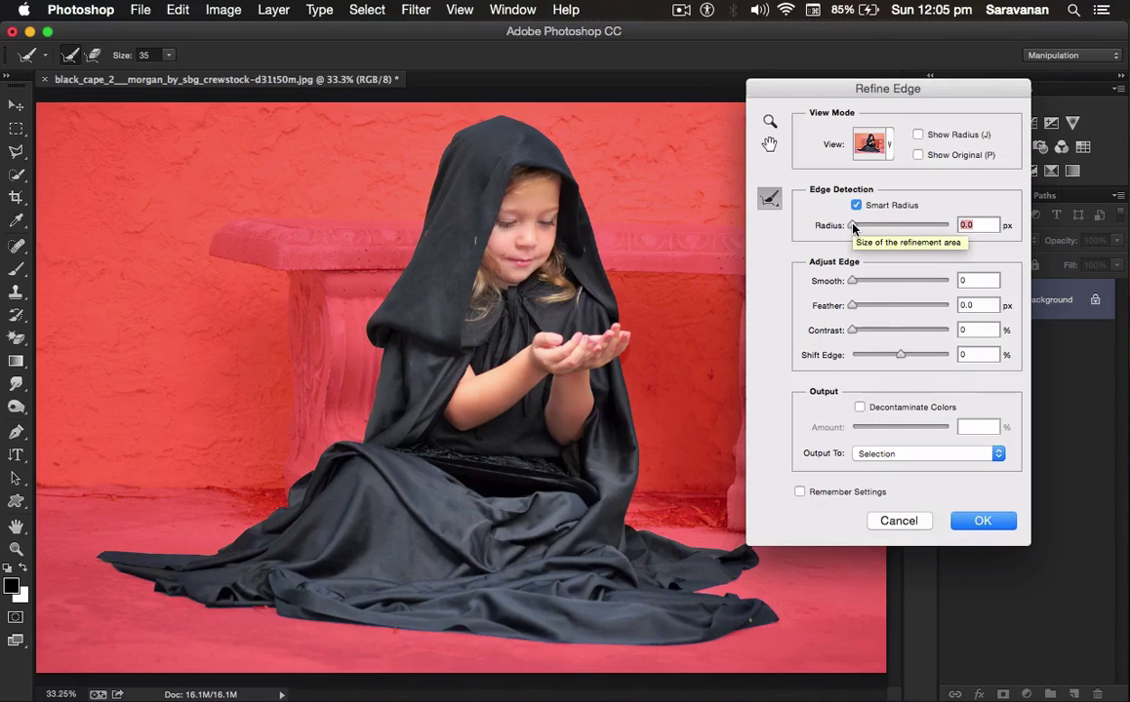
pyautogui.moveTo(853, 227); pyautogui.dragTo(856, 227)
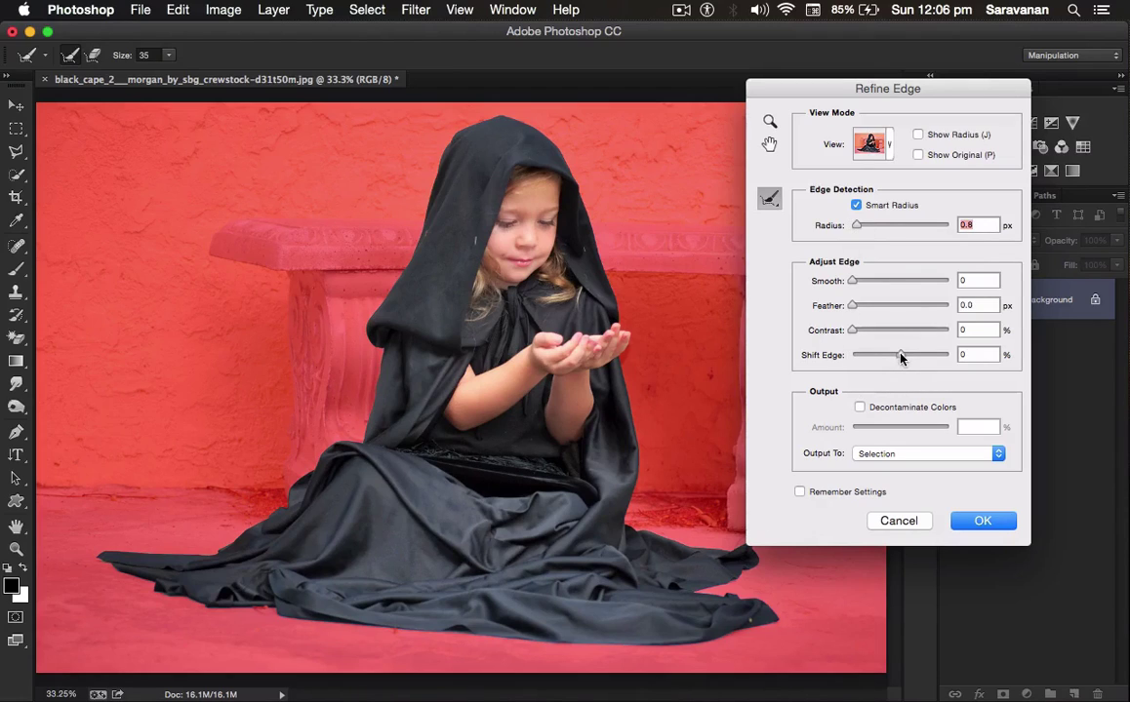
# Step: Adjust the selection edge to Smooth 5, Feather 0.5 px, Contrast 8% and Shift Edge +2%
pyautogui.moveTo(901, 357)
pyautogui.mouseDown()
pyautogui.moveTo(892, 362)
pyautogui.moveTo(902, 360)
pyautogui.mouseUp()
pyautogui.moveTo(852, 310); pyautogui.dragTo(858, 329)
pyautogui.moveTo(854, 285); pyautogui.dragTo(857, 285)
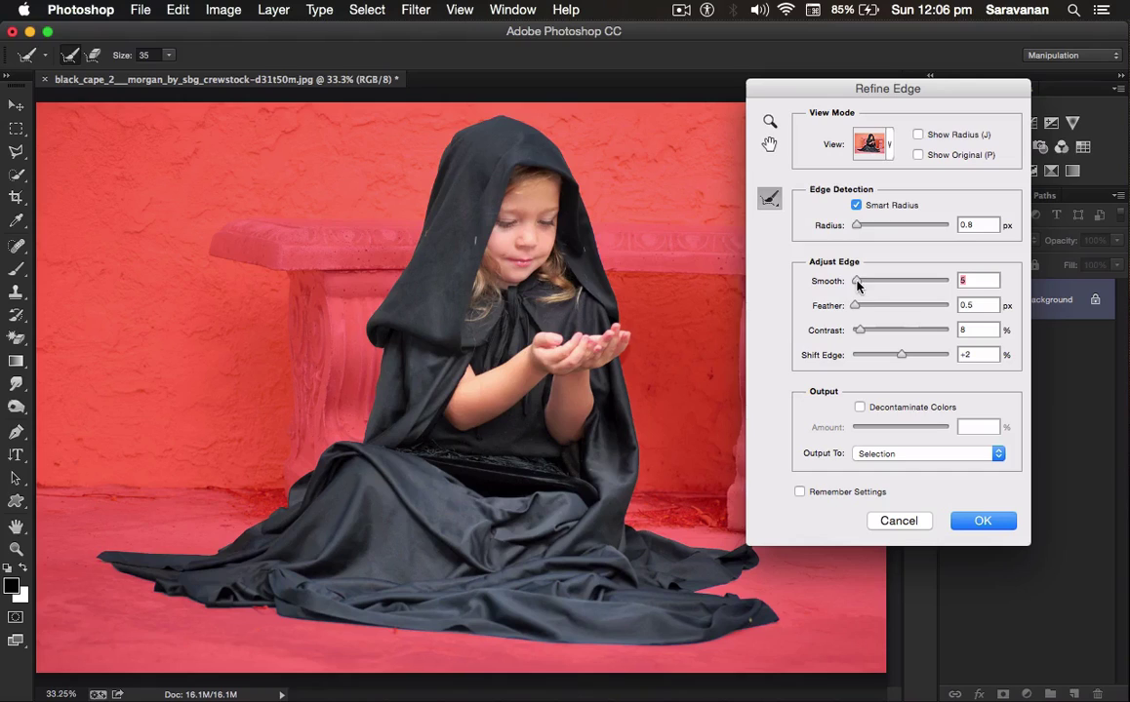
# Step: Output the refined selection to a New Layer with Layer Mask
pyautogui.click(936, 455)
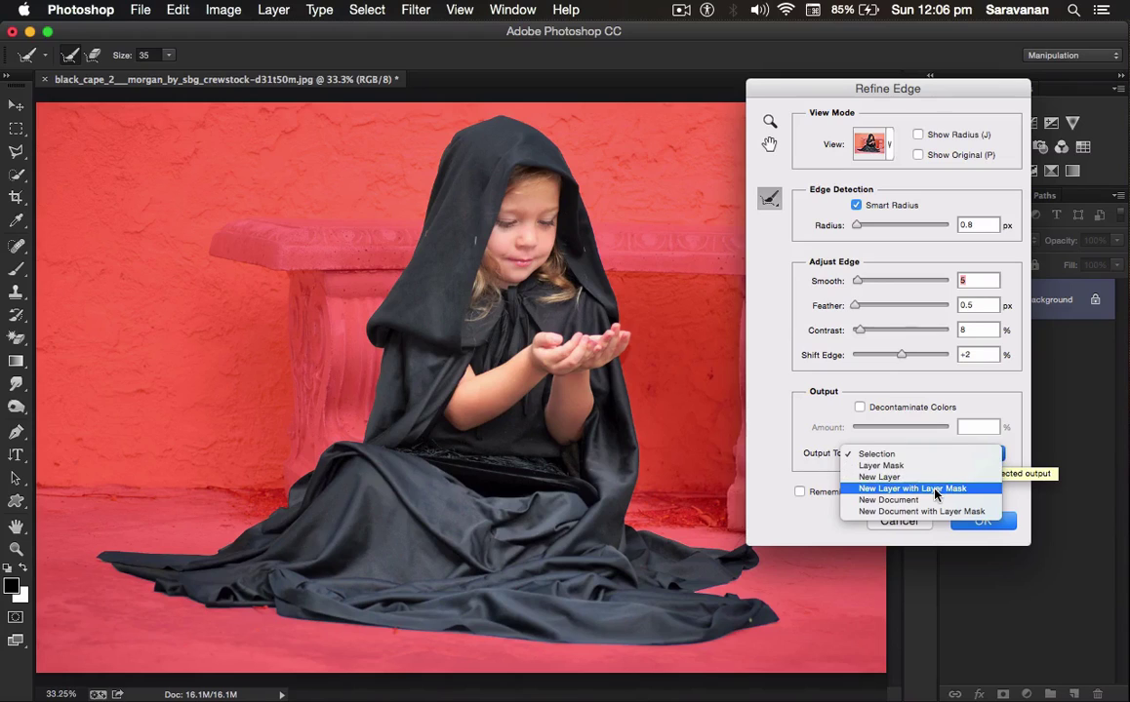
pyautogui.click(935, 489)
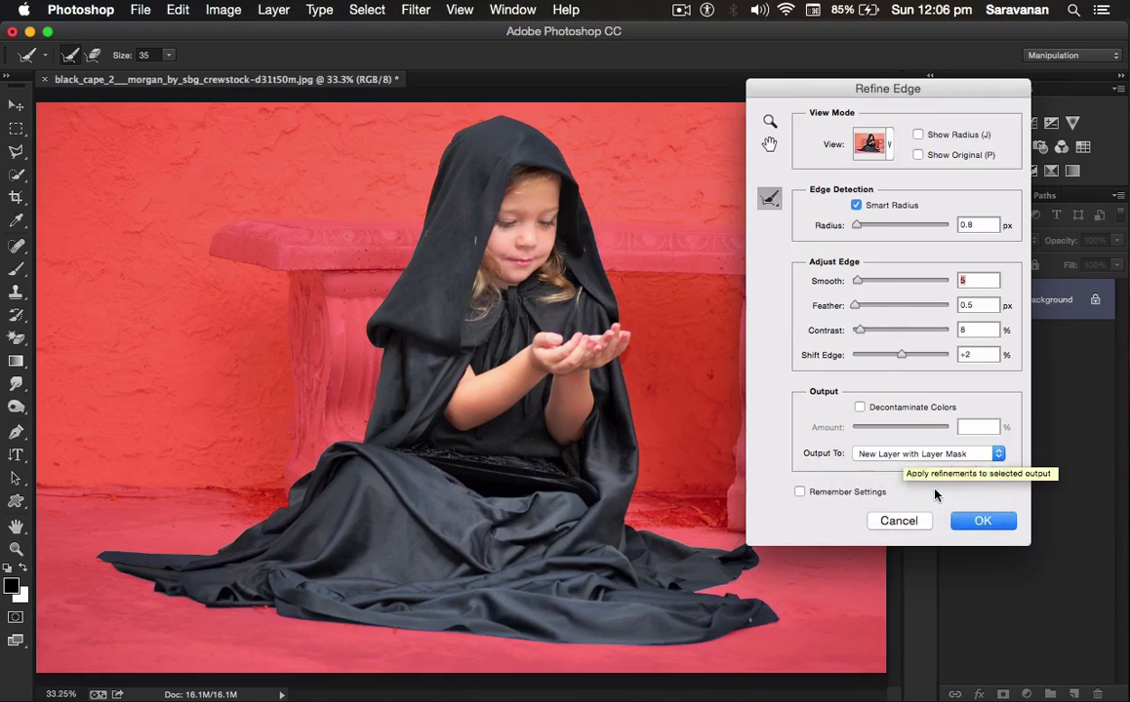
pyautogui.click(981, 523)
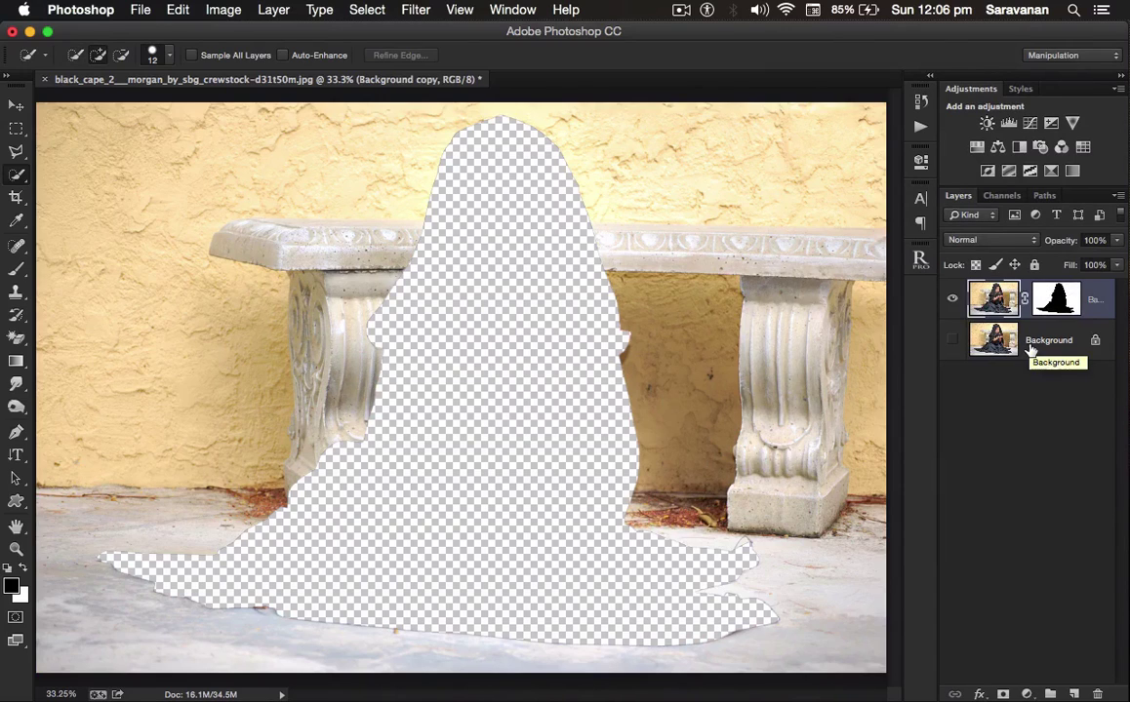
# Step: Duplicate the masked background layer and invert the duplicate's layer mask to reveal only the girl
pyautogui.press('super+j')
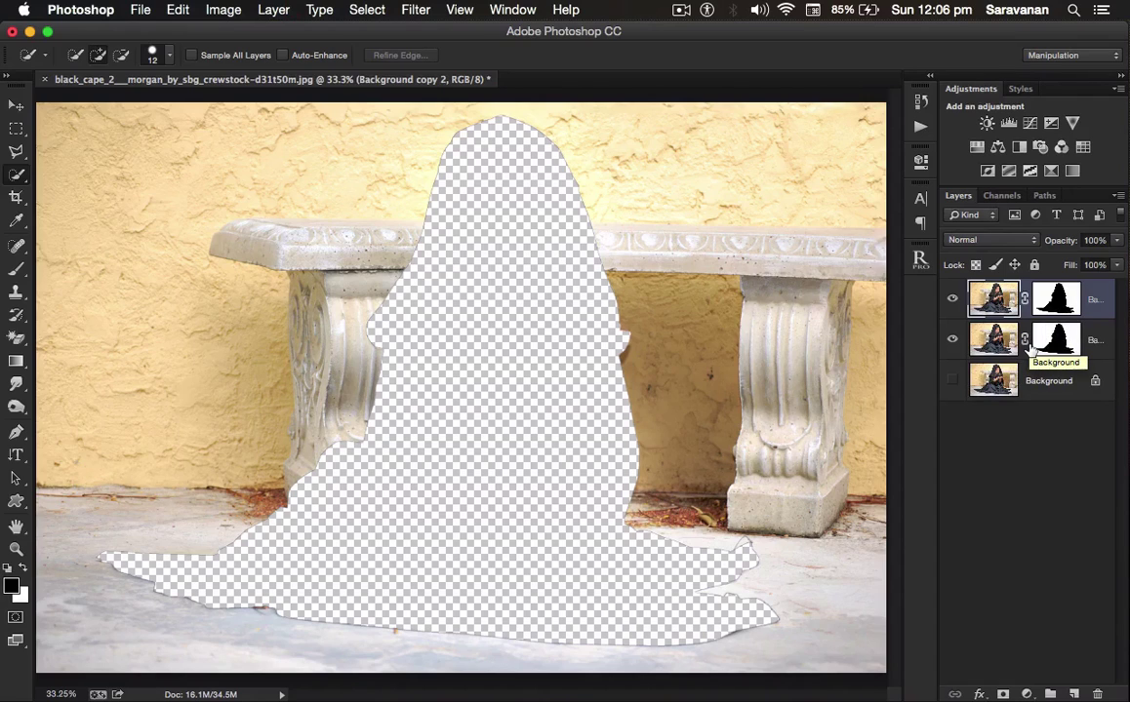
pyautogui.click(1066, 305)
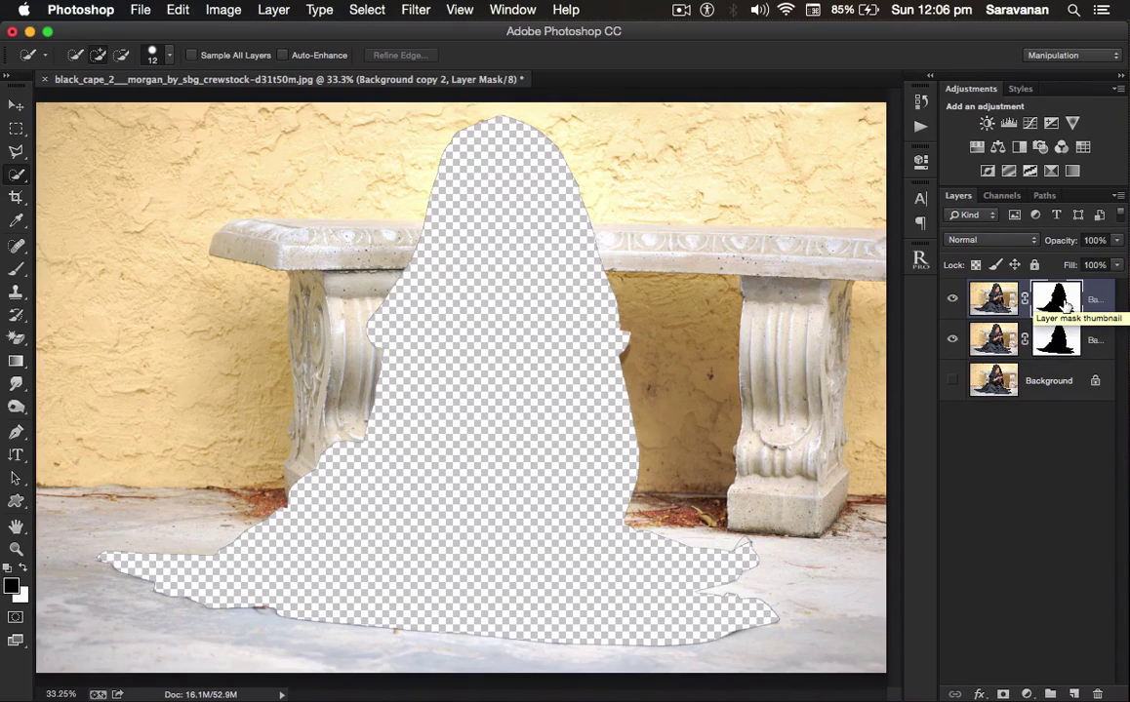
pyautogui.press('super+i')
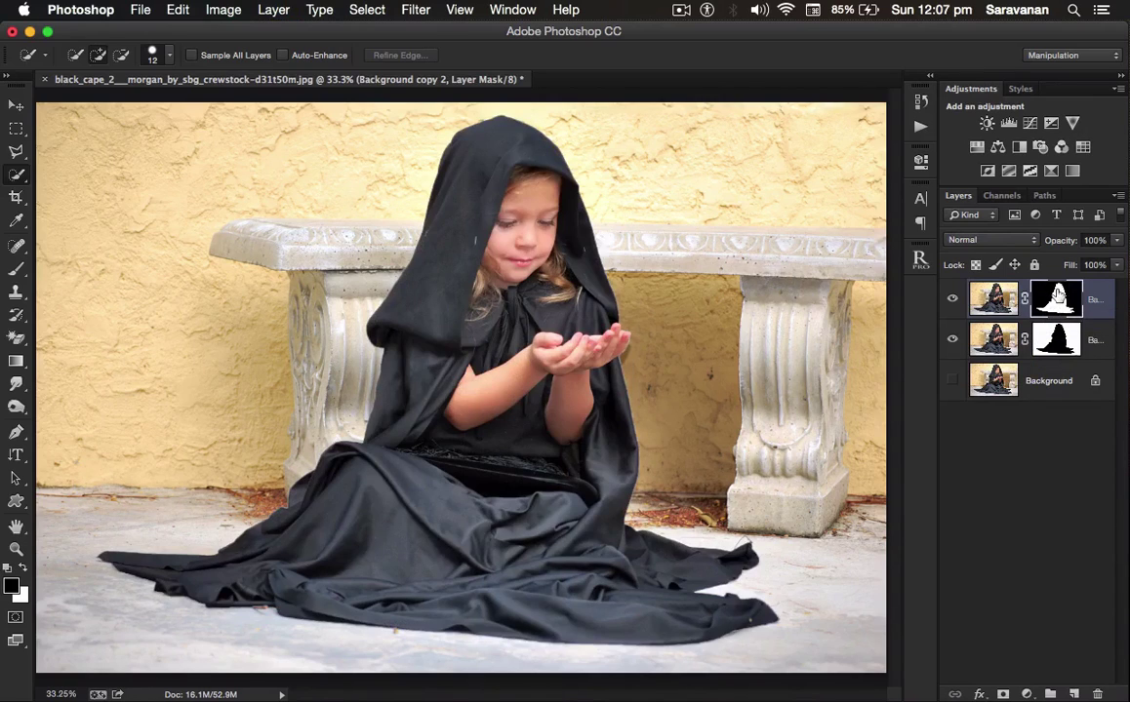
# Step: Toggle the visibility of the two masked layers to check the girl and background cutouts separately
pyautogui.click(952, 341)
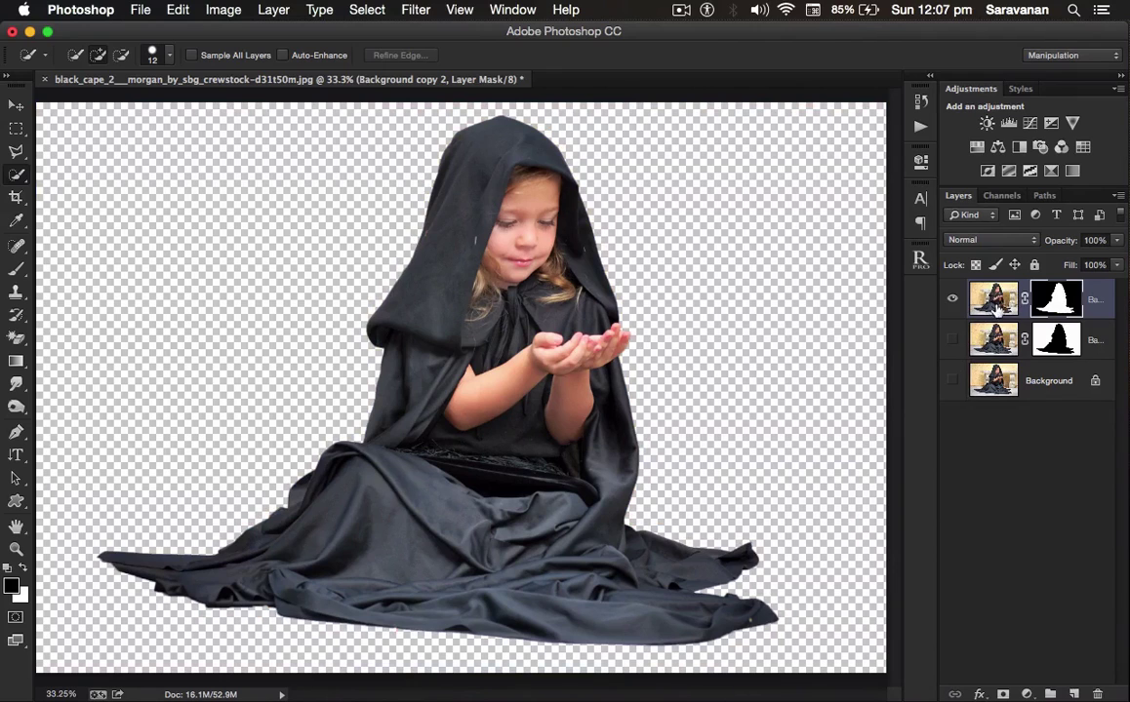
pyautogui.click(952, 299)
pyautogui.click(953, 338)
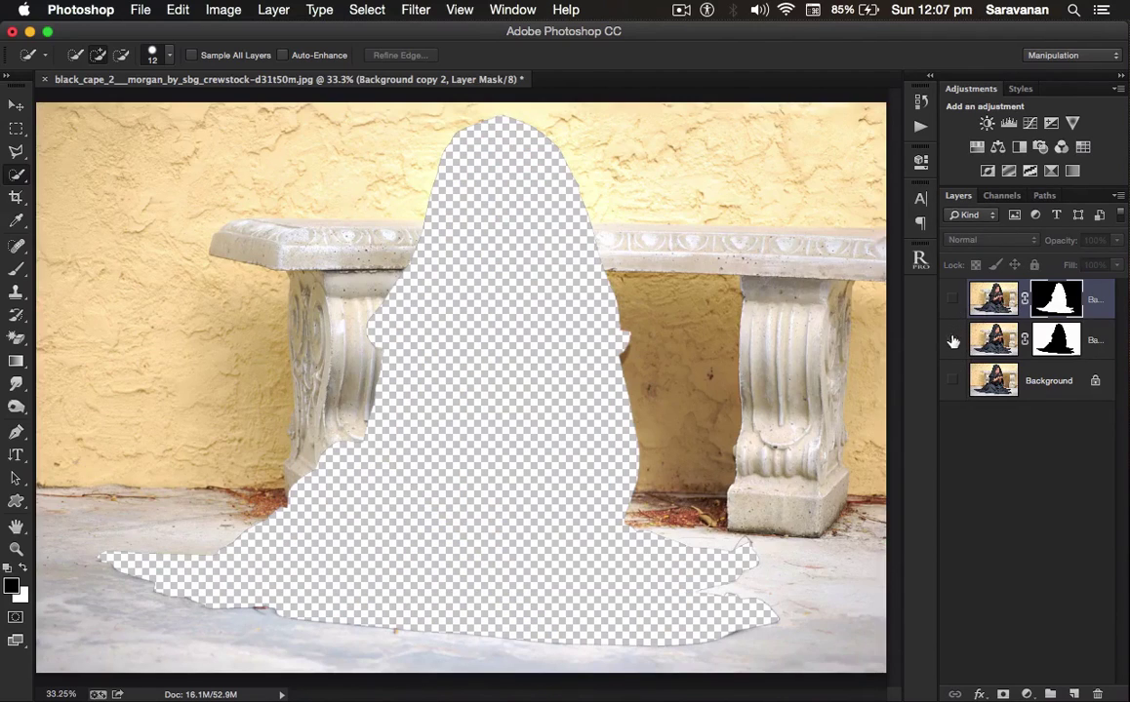
# Step: Compare the girl cutout with the bench background by hiding and showing their masked layers in turn, leaving both shown
pyautogui.click(953, 338)
pyautogui.click(952, 299)
pyautogui.click(953, 337)
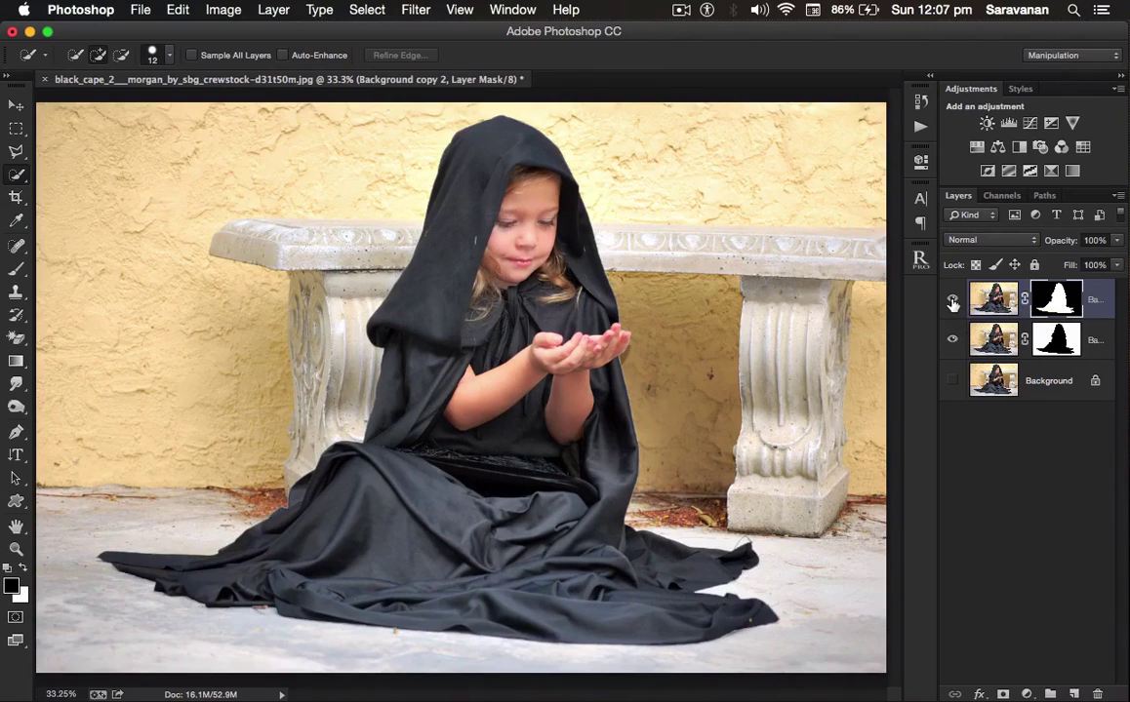
pyautogui.click(952, 339)
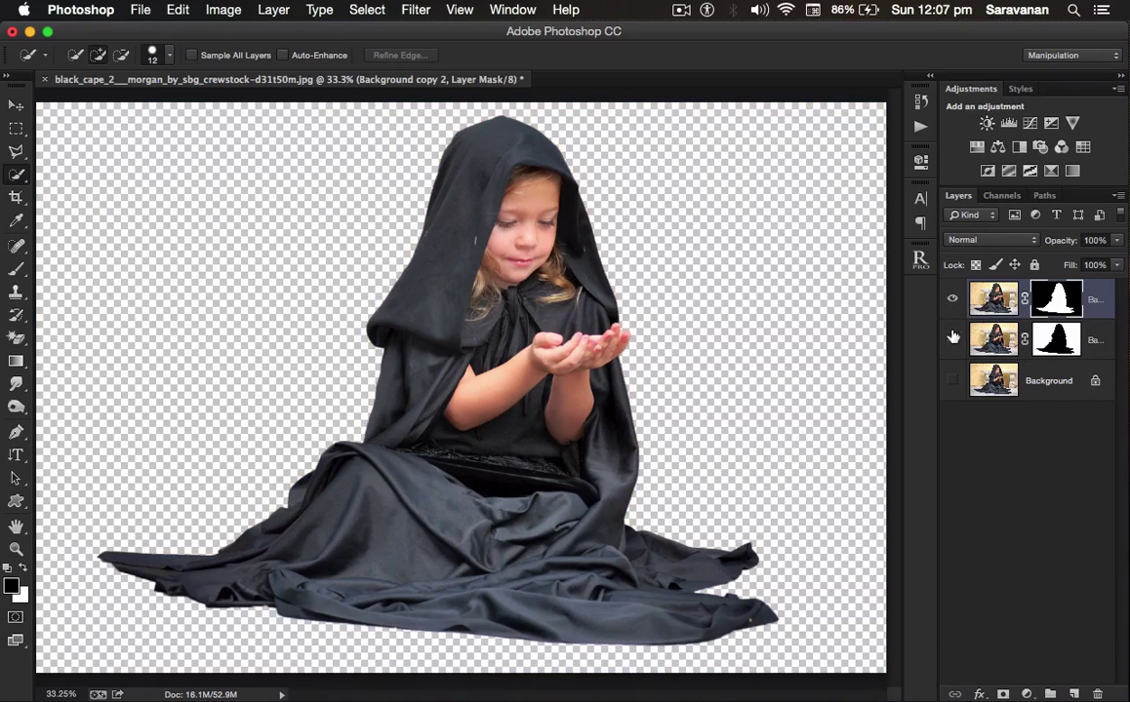
pyautogui.click(952, 339)
pyautogui.click(953, 301)
pyautogui.click(952, 302)
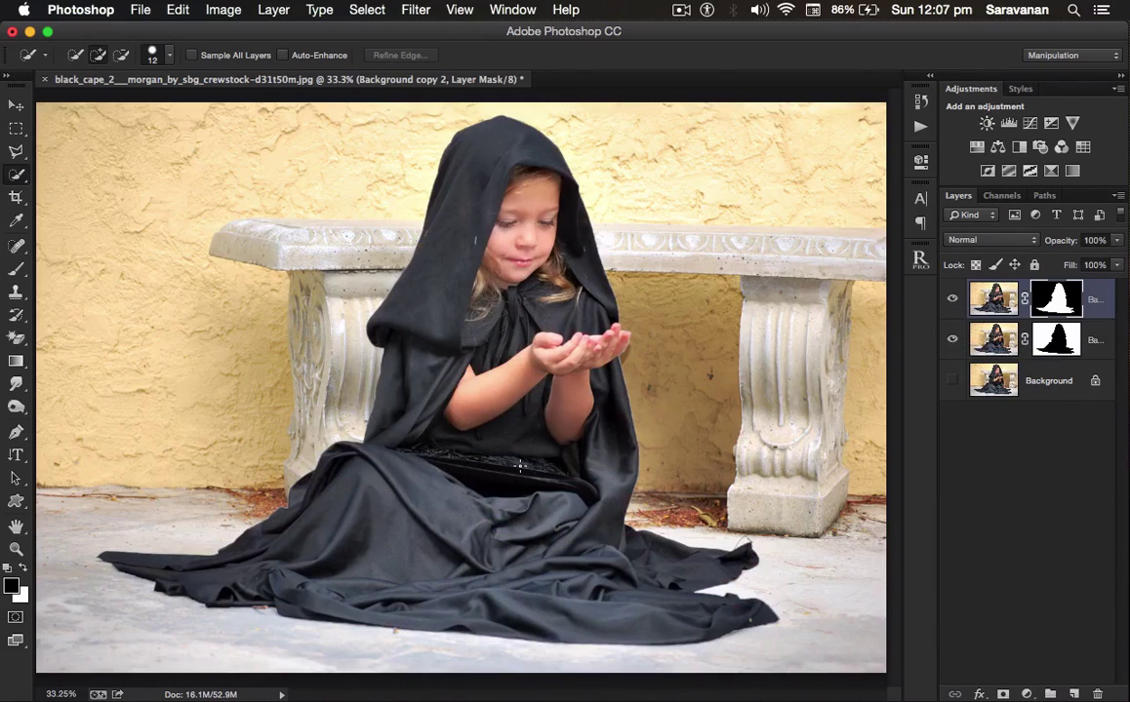
# Step: Switch to Finder and browse the Stock Images folder for a replacement background picture
pyautogui.moveTo(178, 686)
pyautogui.moveTo(83, 698)
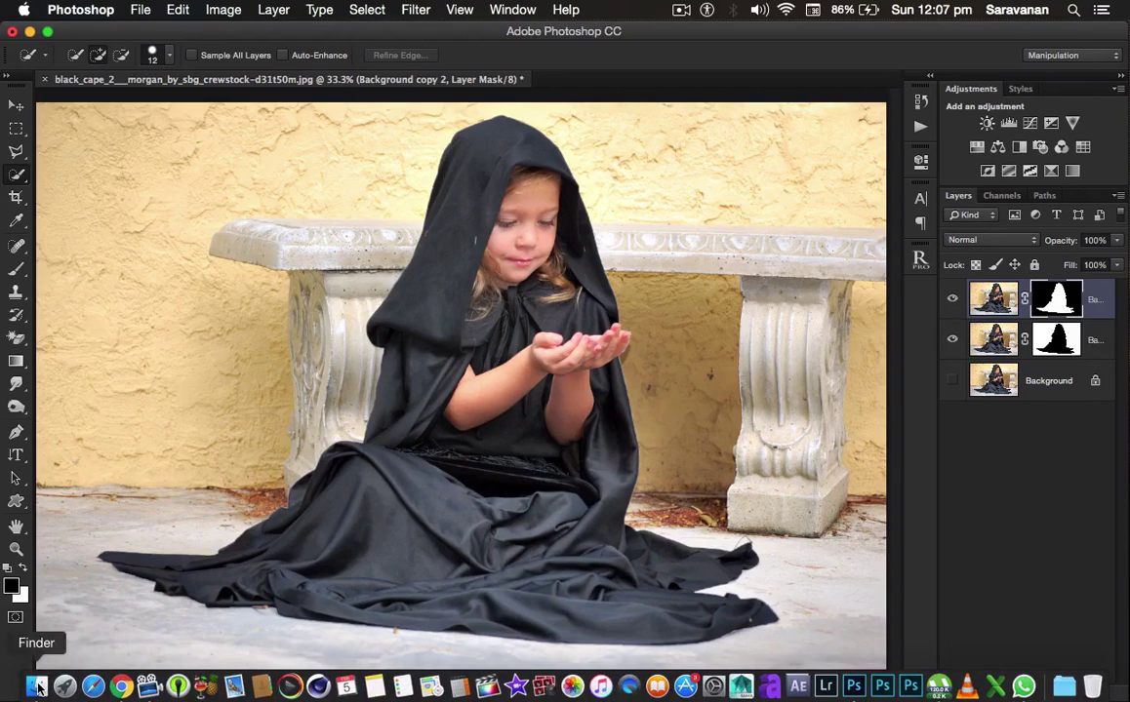
pyautogui.click(35, 686)
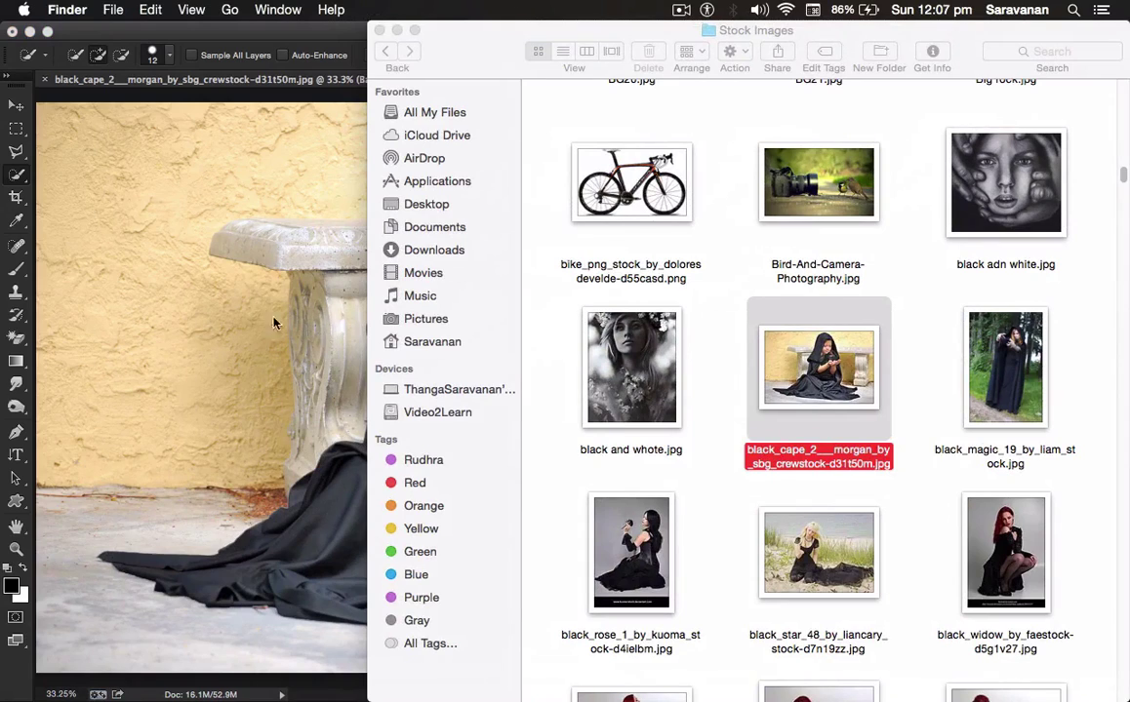
pyautogui.scroll(-15, 780, 423)
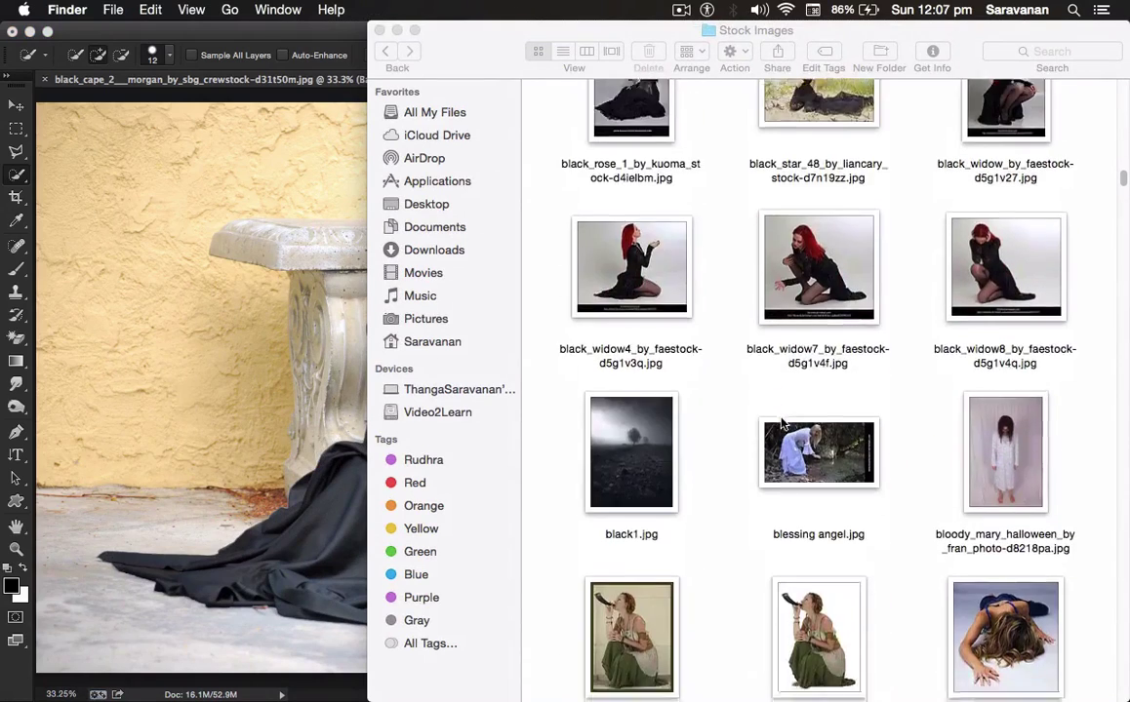
pyautogui.scroll(-20, 780, 422)
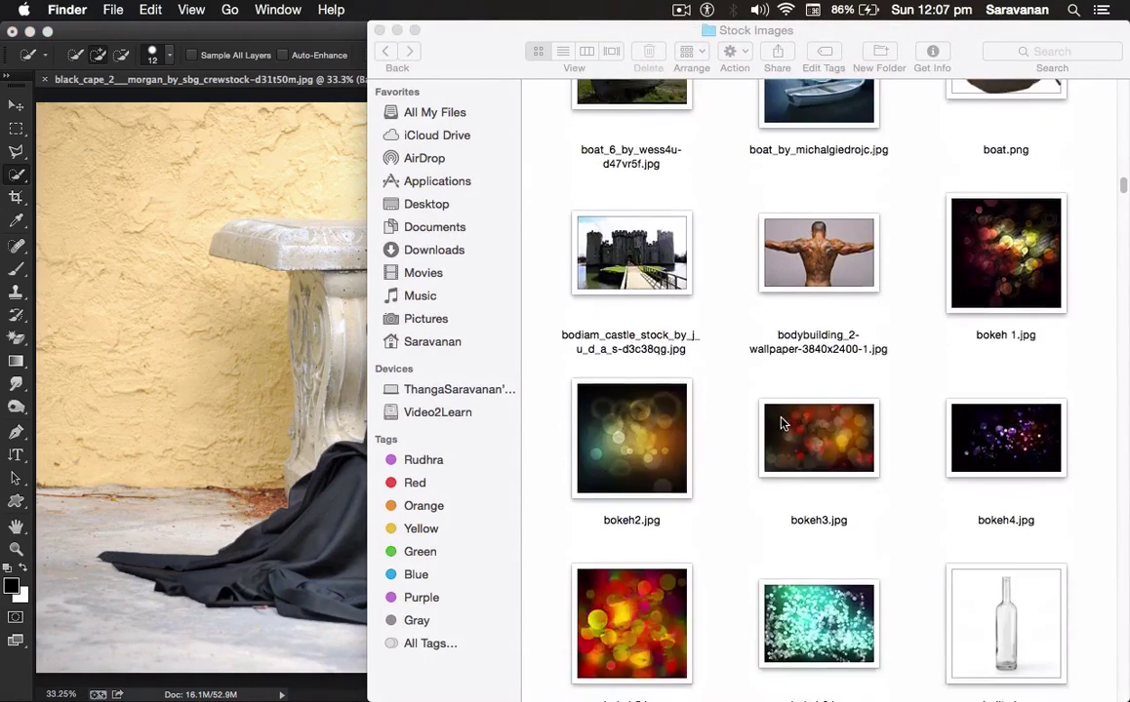
pyautogui.scroll(-15, 780, 422)
pyautogui.scroll(8, 781, 422)
pyautogui.scroll(-2, 781, 423)
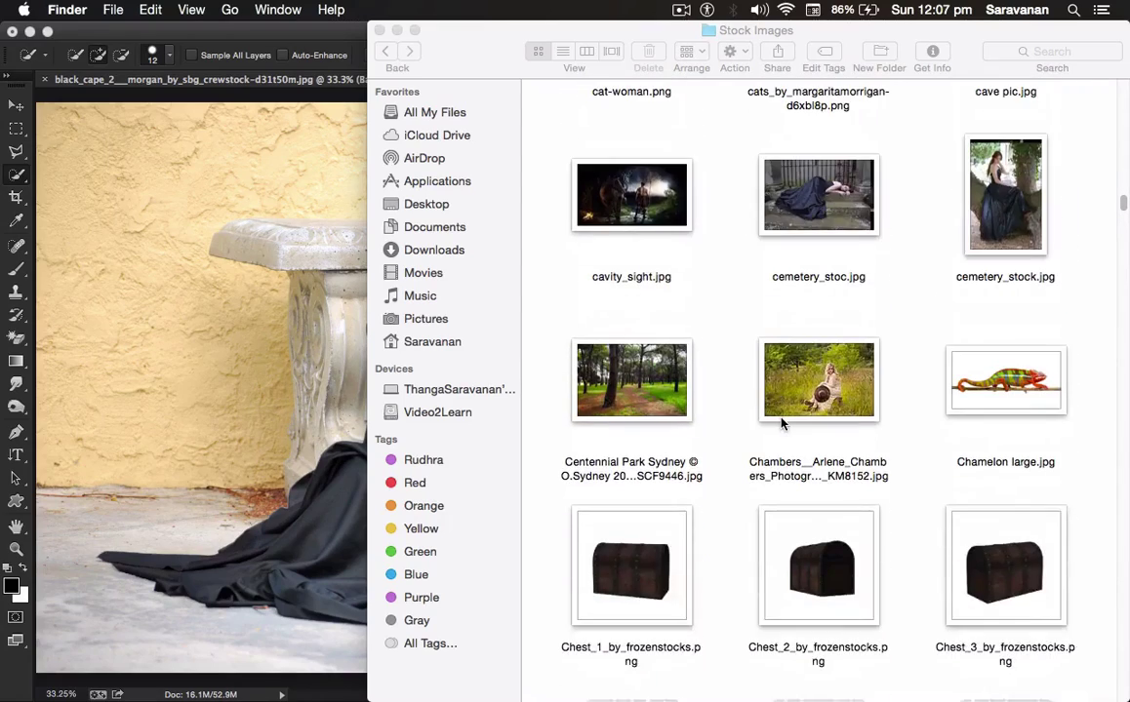
pyautogui.scroll(4, 780, 422)
pyautogui.scroll(2, 780, 423)
pyautogui.scroll(-8, 781, 423)
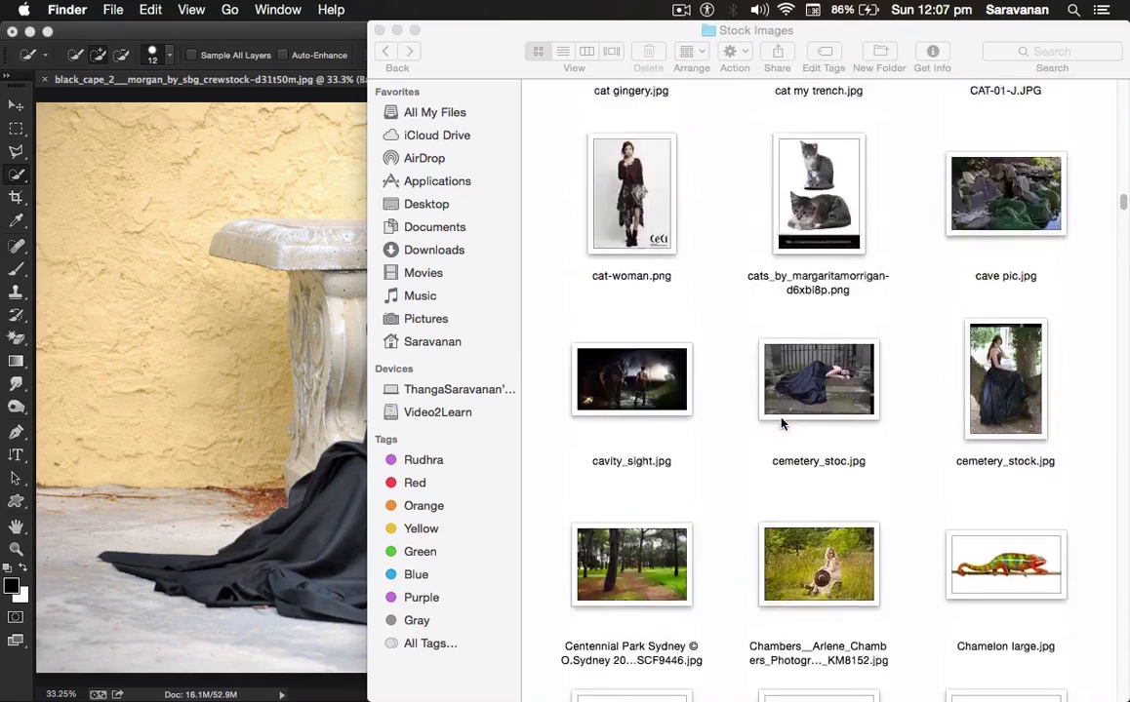
pyautogui.scroll(-10, 780, 423)
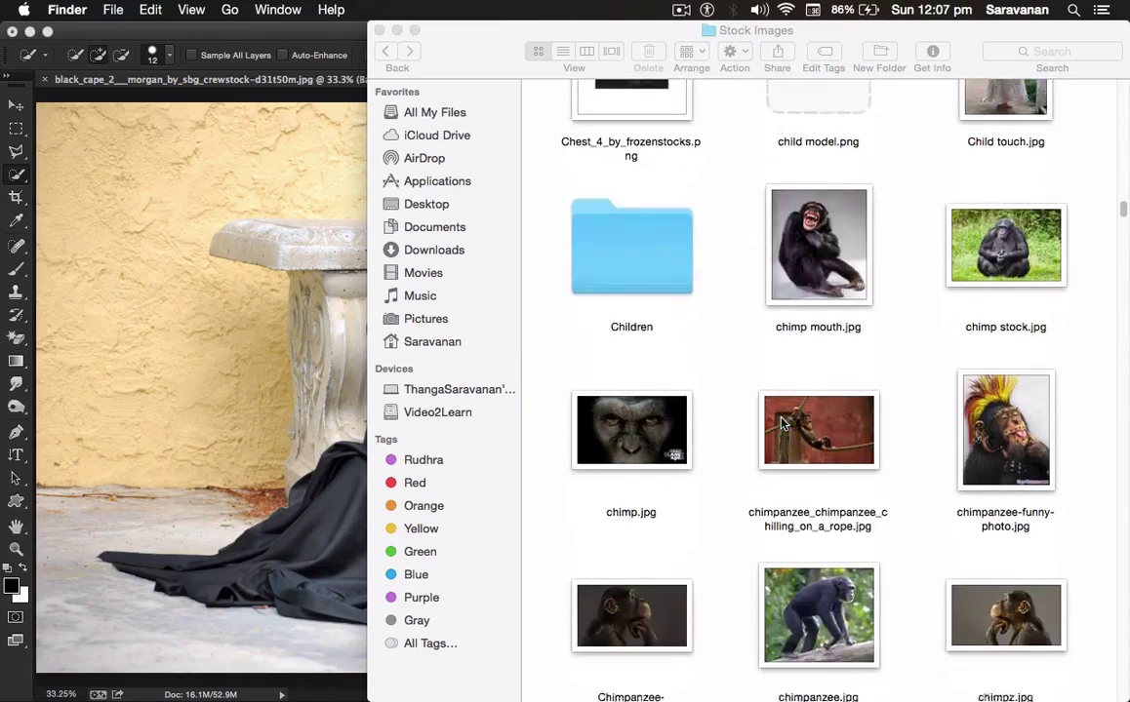
pyautogui.scroll(-10, 780, 423)
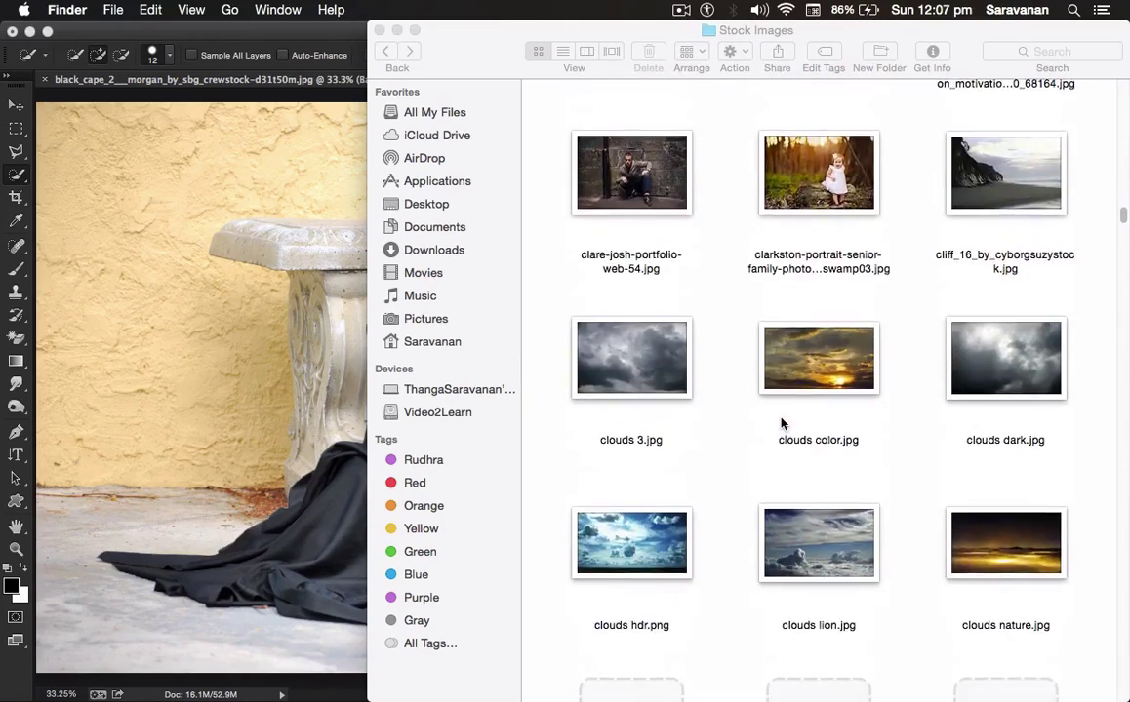
pyautogui.scroll(-8, 780, 422)
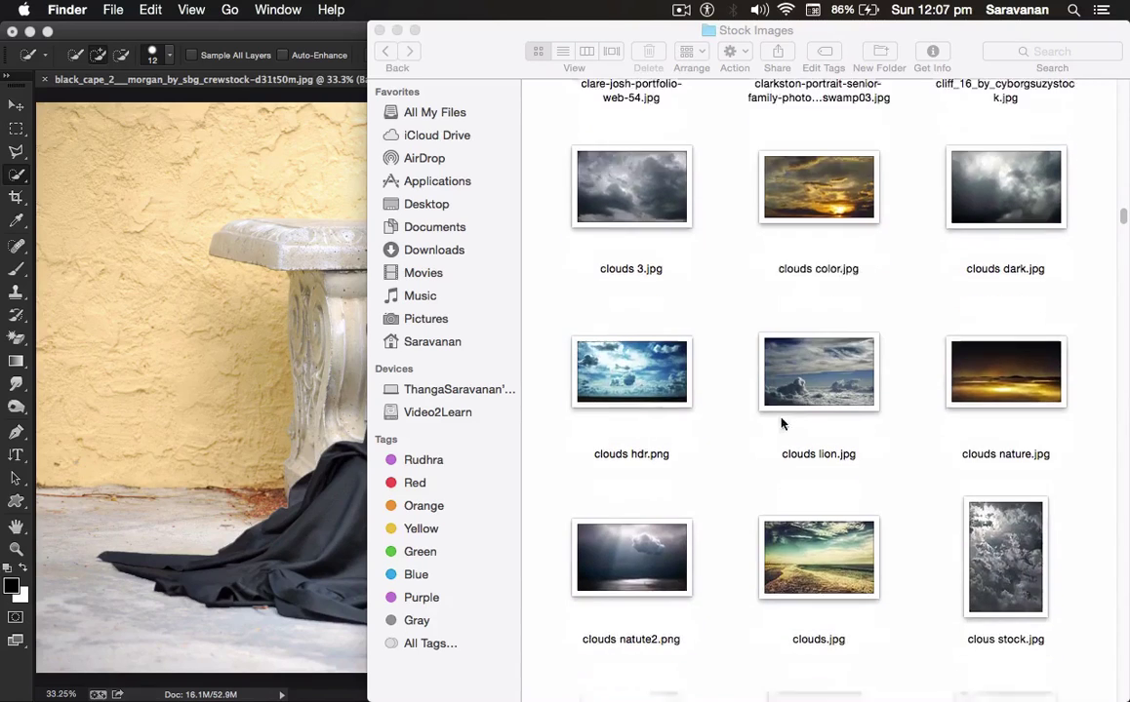
# Step: Preview clouds.jpg as a possible background, close the preview and continue through the stock images
pyautogui.click(816, 417)
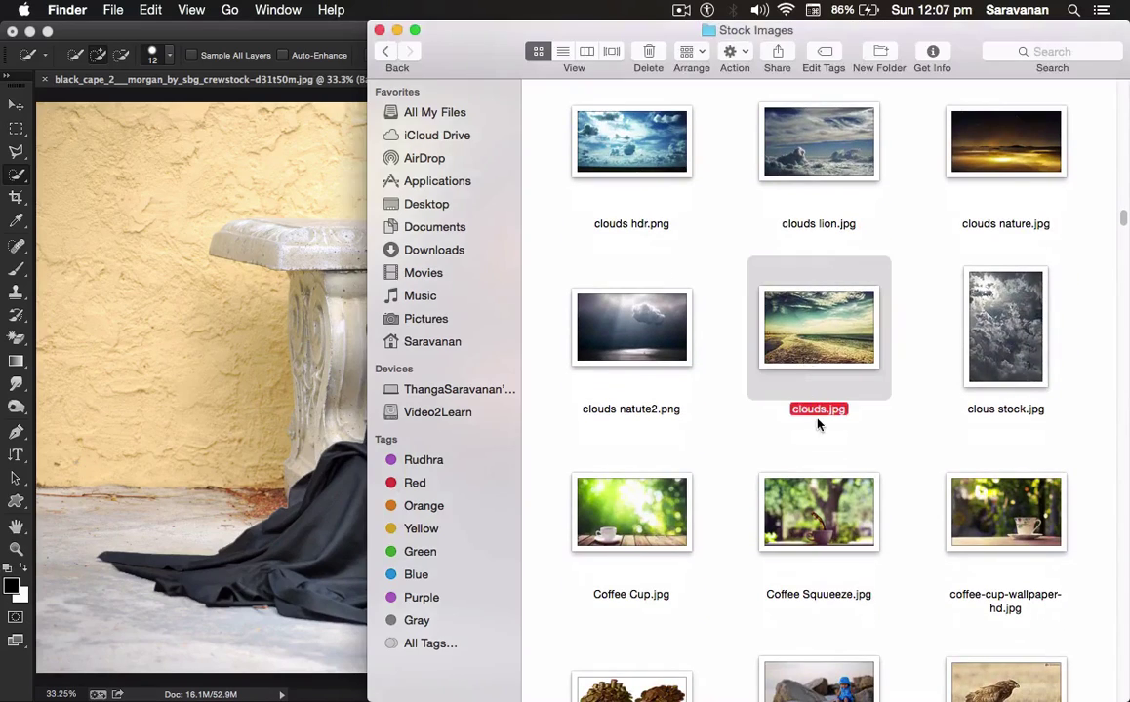
pyautogui.press('space')
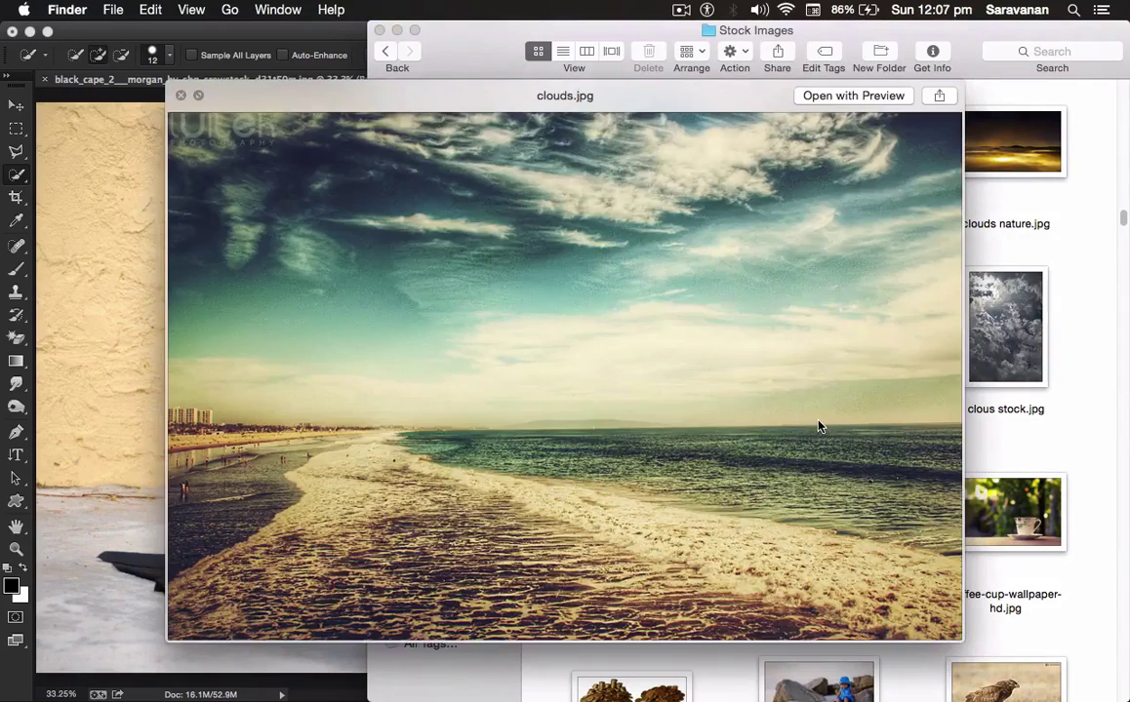
pyautogui.press('space')
pyautogui.scroll(-10, 818, 427)
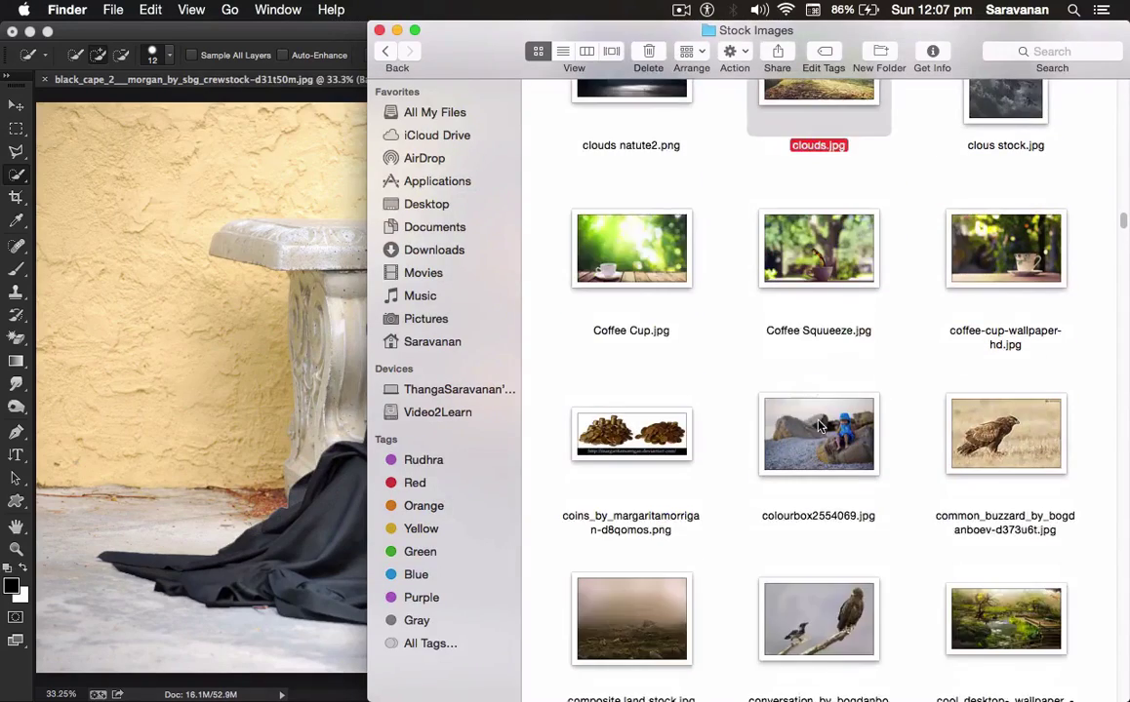
# Step: Preview composite land stock.jpg and place it into the open Photoshop document as a new layer
pyautogui.click(624, 398)
pyautogui.press('space')
pyautogui.press('space')
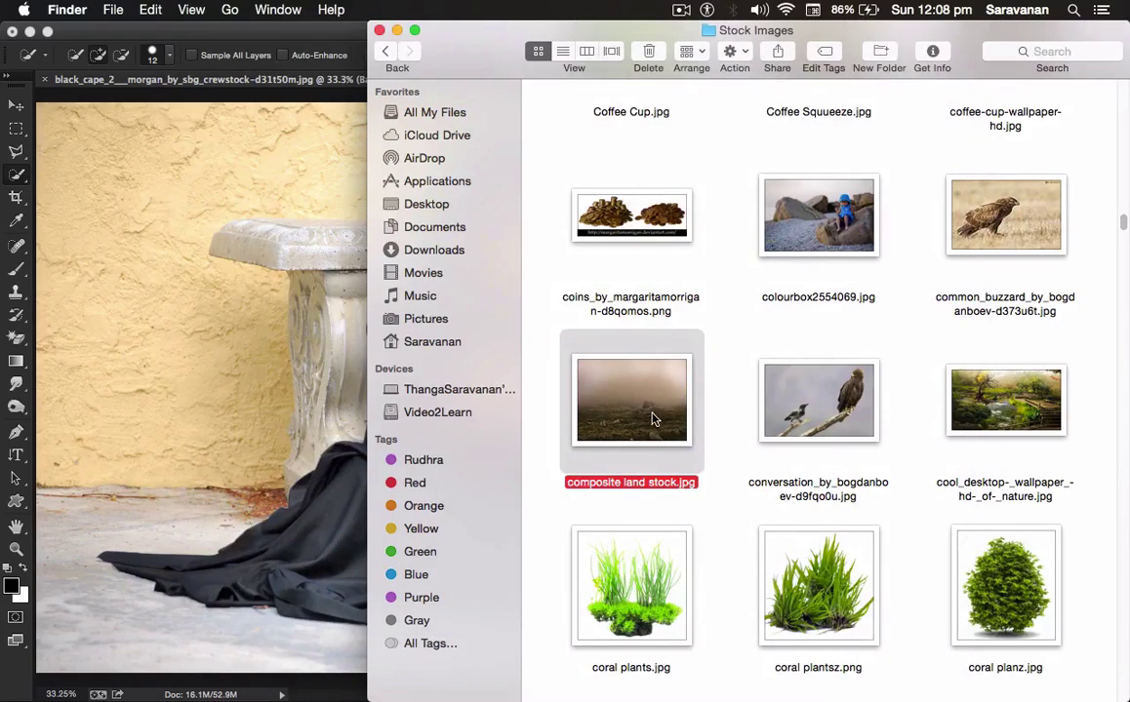
pyautogui.moveTo(629, 412); pyautogui.dragTo(263, 377)
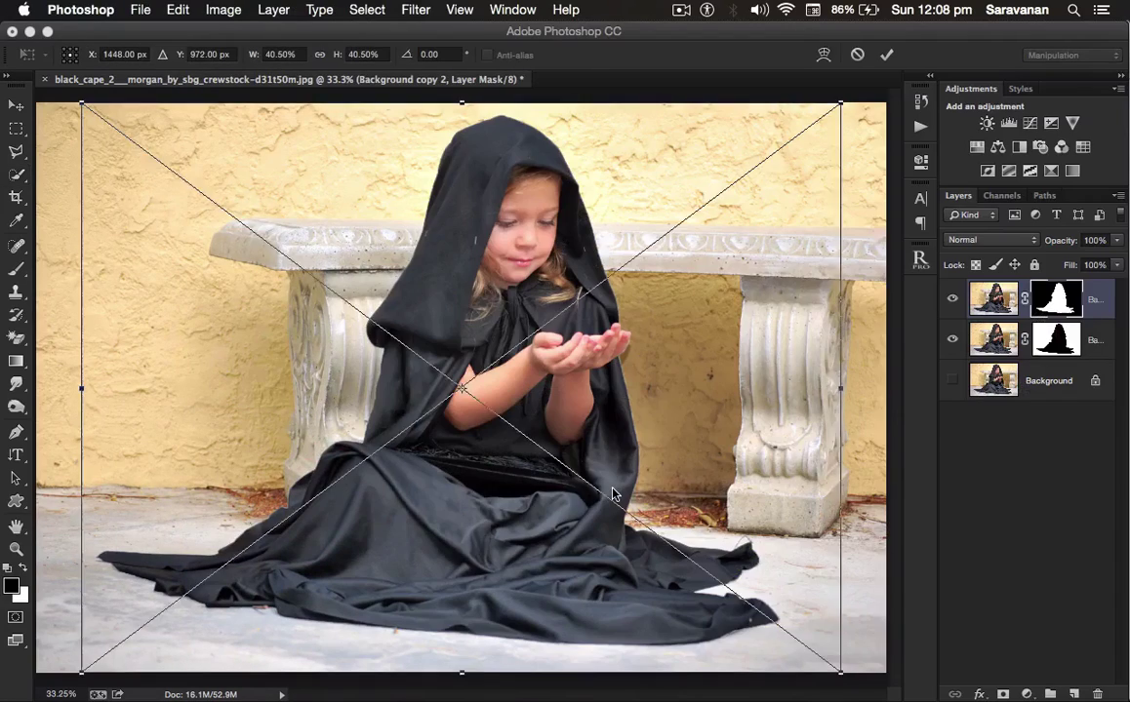
pyautogui.press('Return')
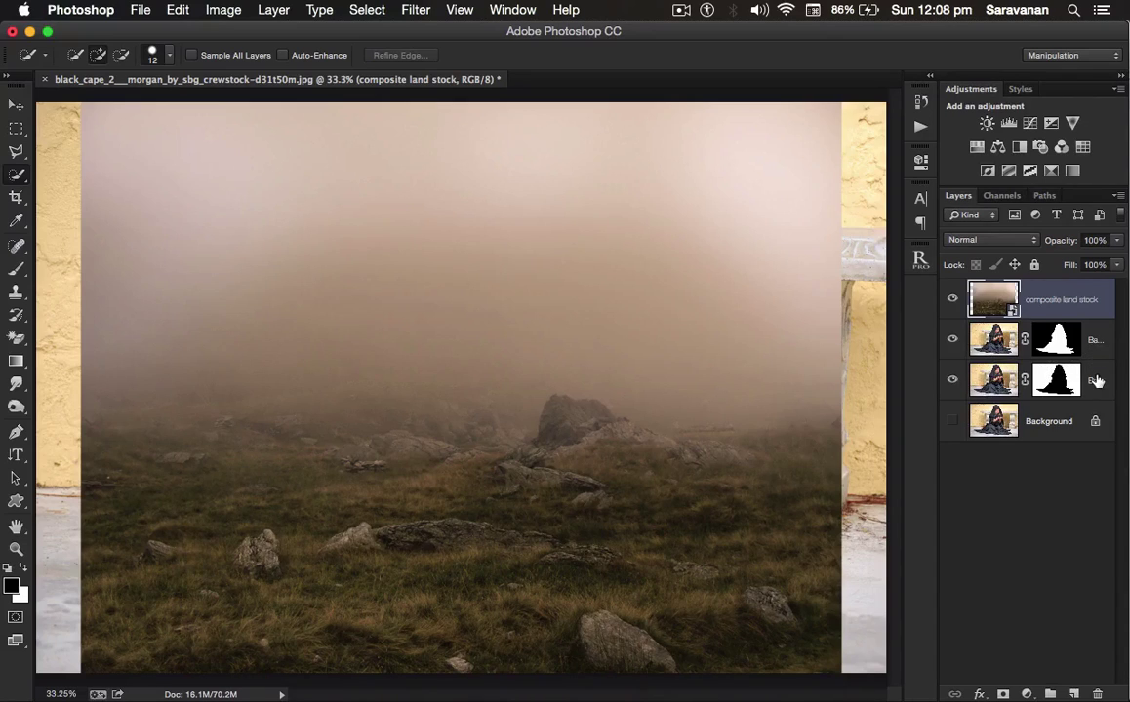
# Step: Rasterize the composite land stock layer and move it directly beneath the girl's masked layer
pyautogui.rightClick(1035, 303)
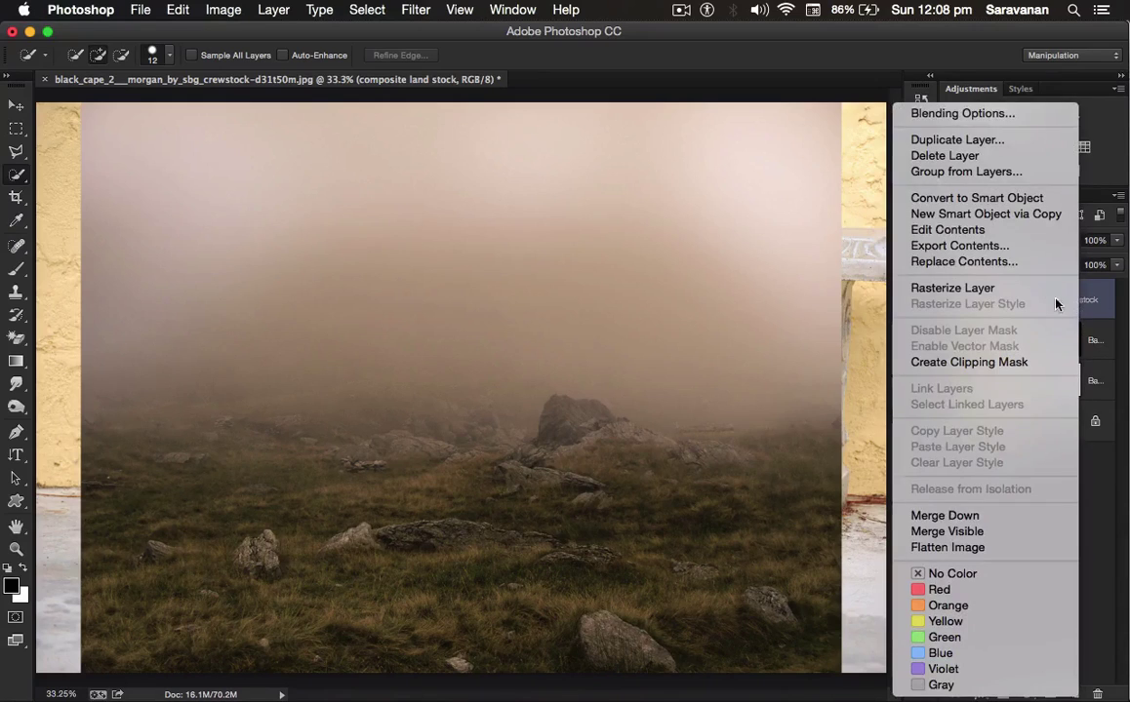
pyautogui.click(1061, 287)
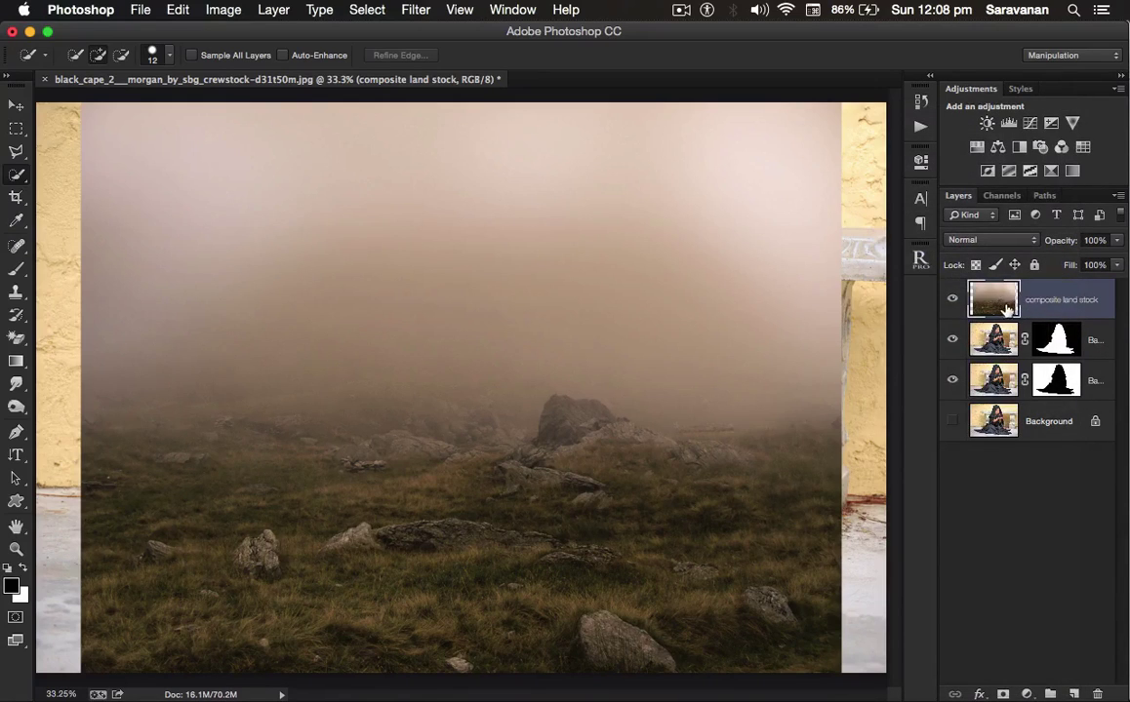
pyautogui.moveTo(996, 304); pyautogui.dragTo(993, 349)
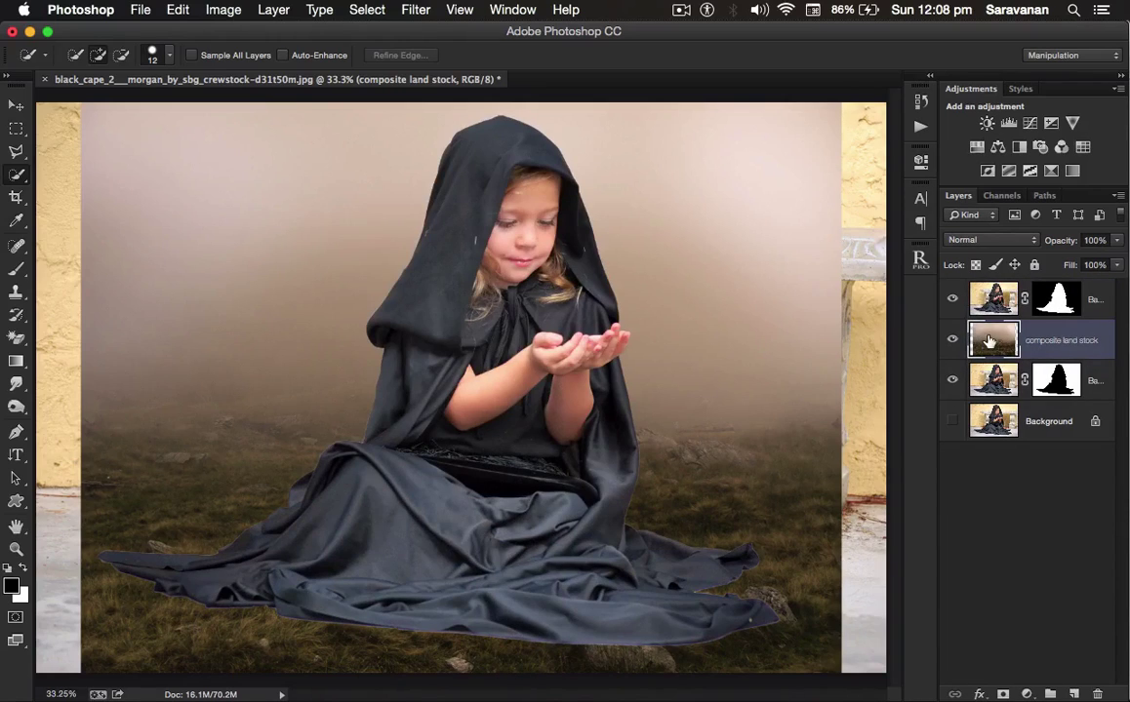
# Step: Hide the masked bench background layer and apply the layer mask on the girl's layer, Background copy 2
pyautogui.click(953, 381)
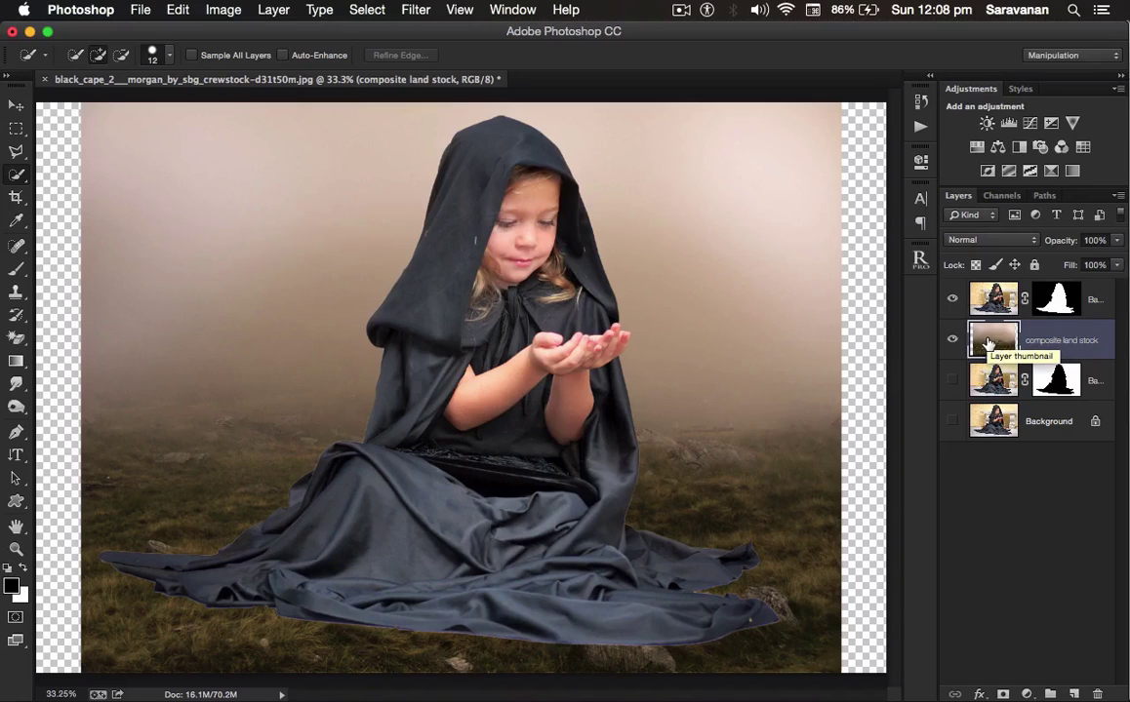
pyautogui.click(1058, 305)
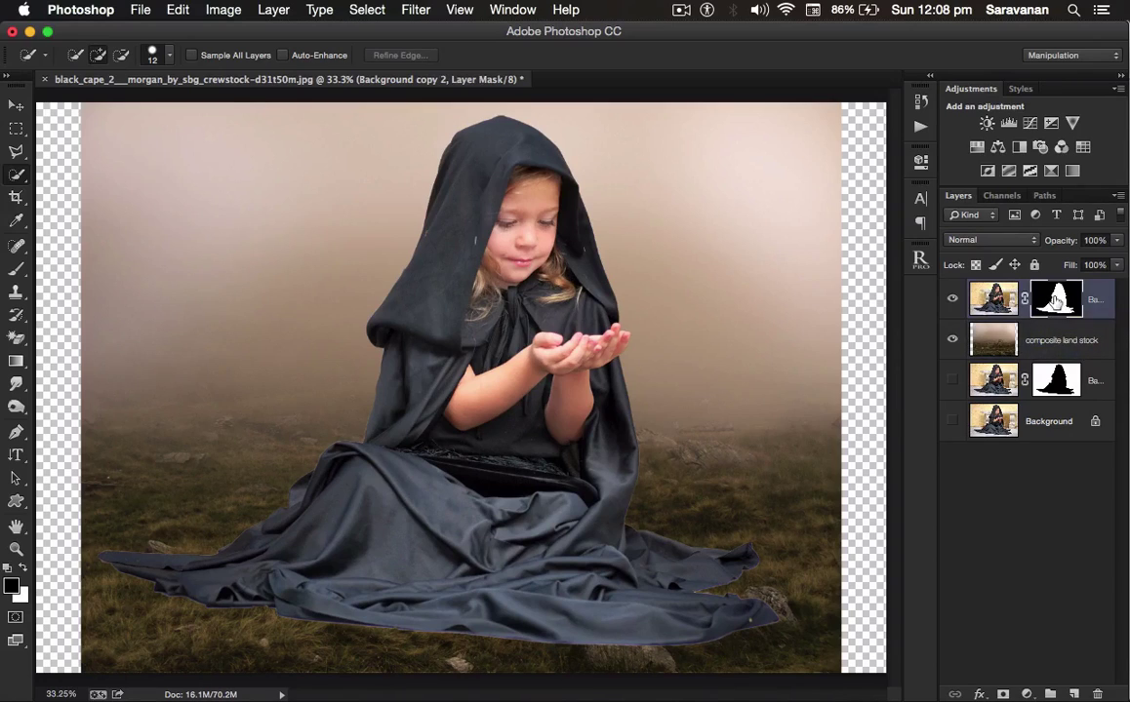
pyautogui.rightClick(1059, 302)
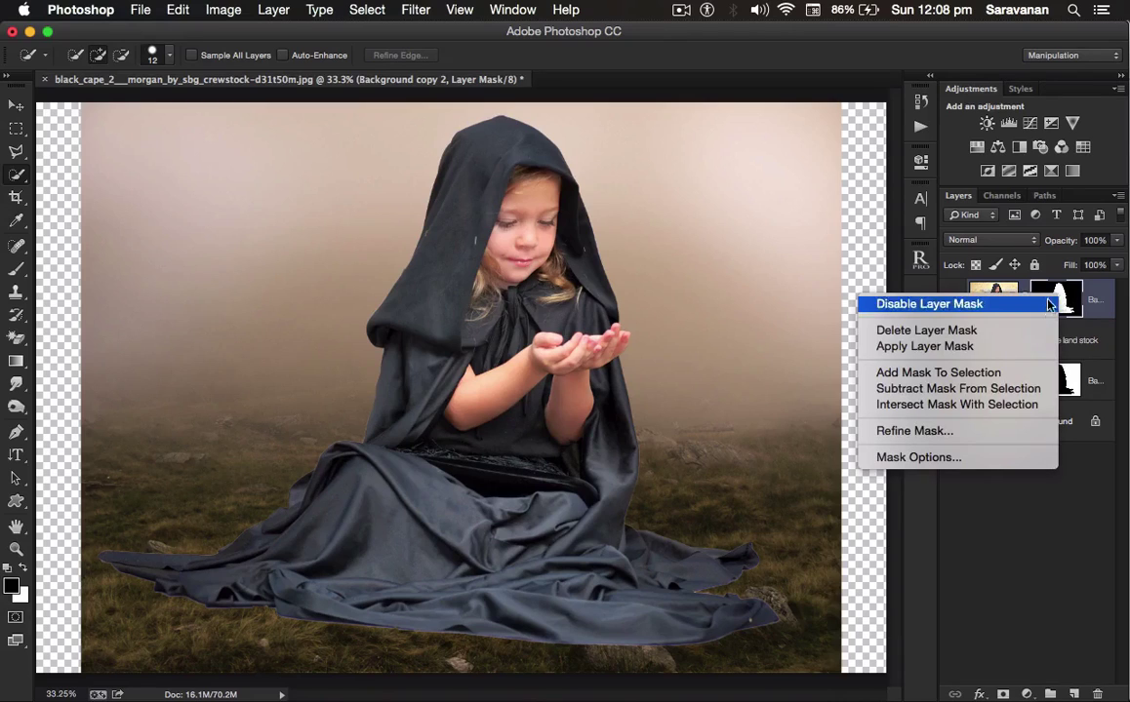
pyautogui.click(1004, 347)
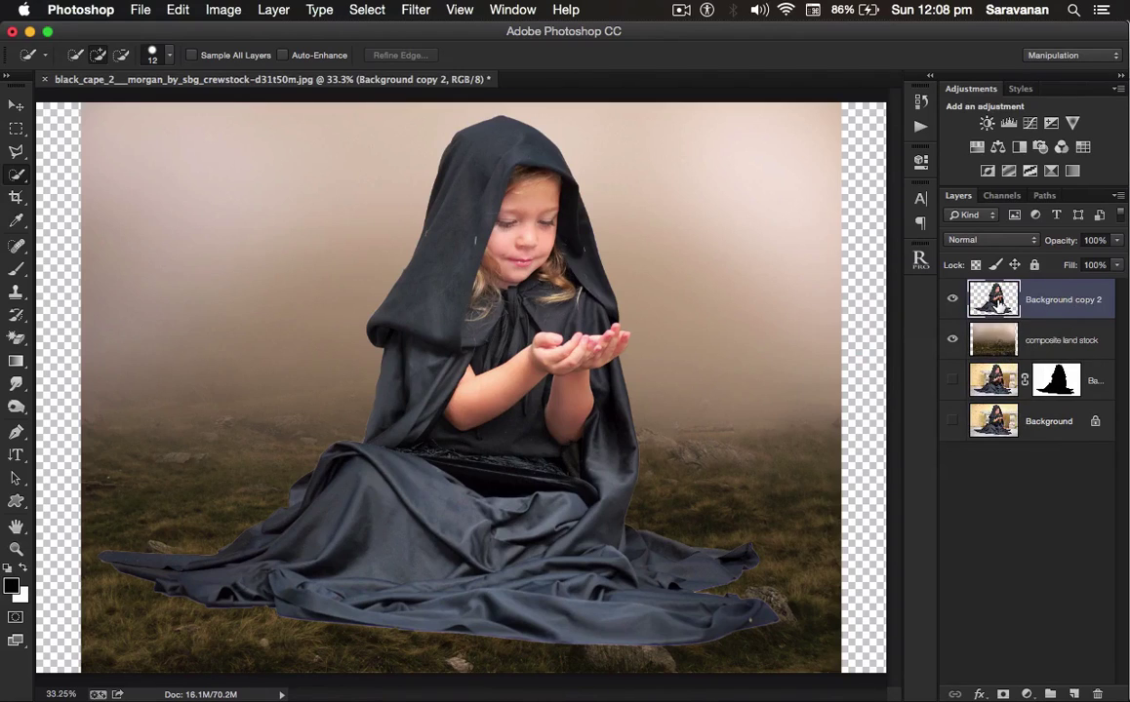
# Step: Scale the girl on Background copy 2 to about 60% and place her near the centre of the grass
pyautogui.press('super+t')
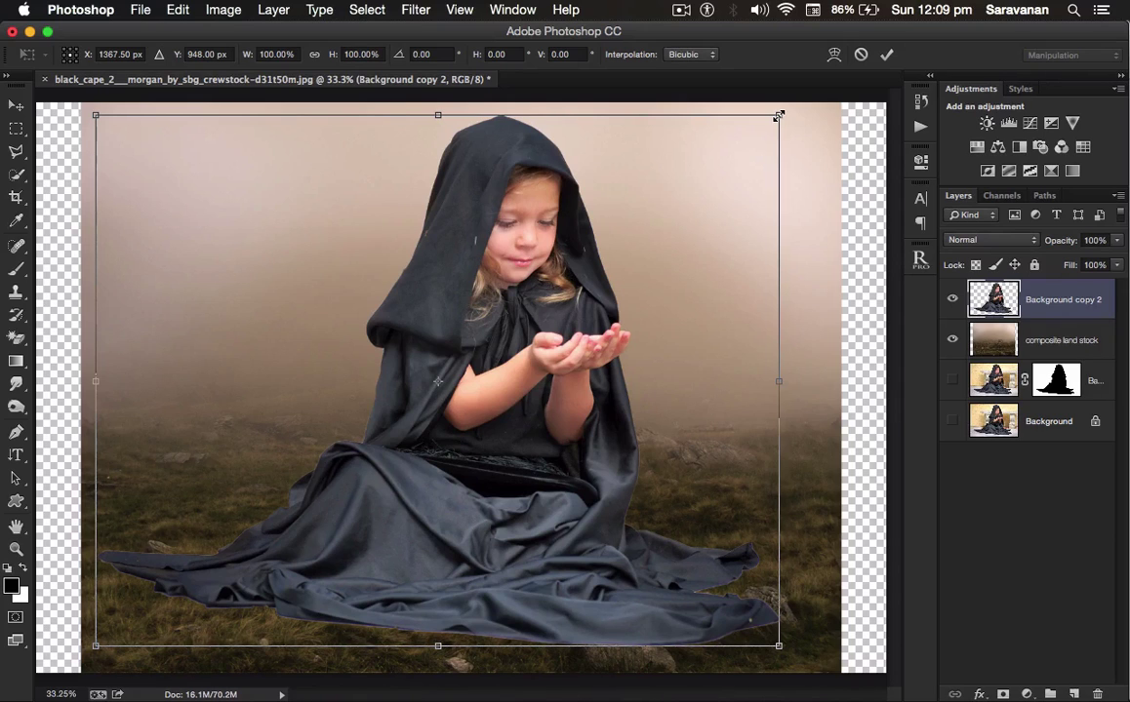
pyautogui.moveTo(779, 115); pyautogui.dragTo(478, 288)
pyautogui.moveTo(352, 530); pyautogui.dragTo(502, 477)
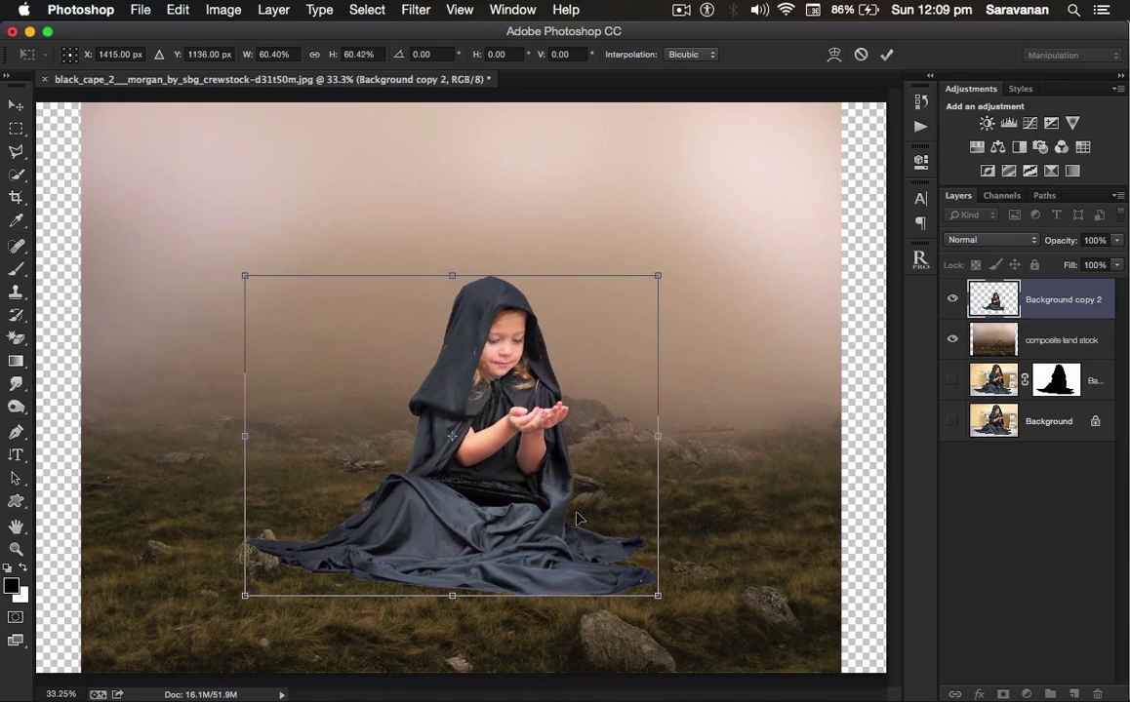
pyautogui.press('Return')
pyautogui.press('w')
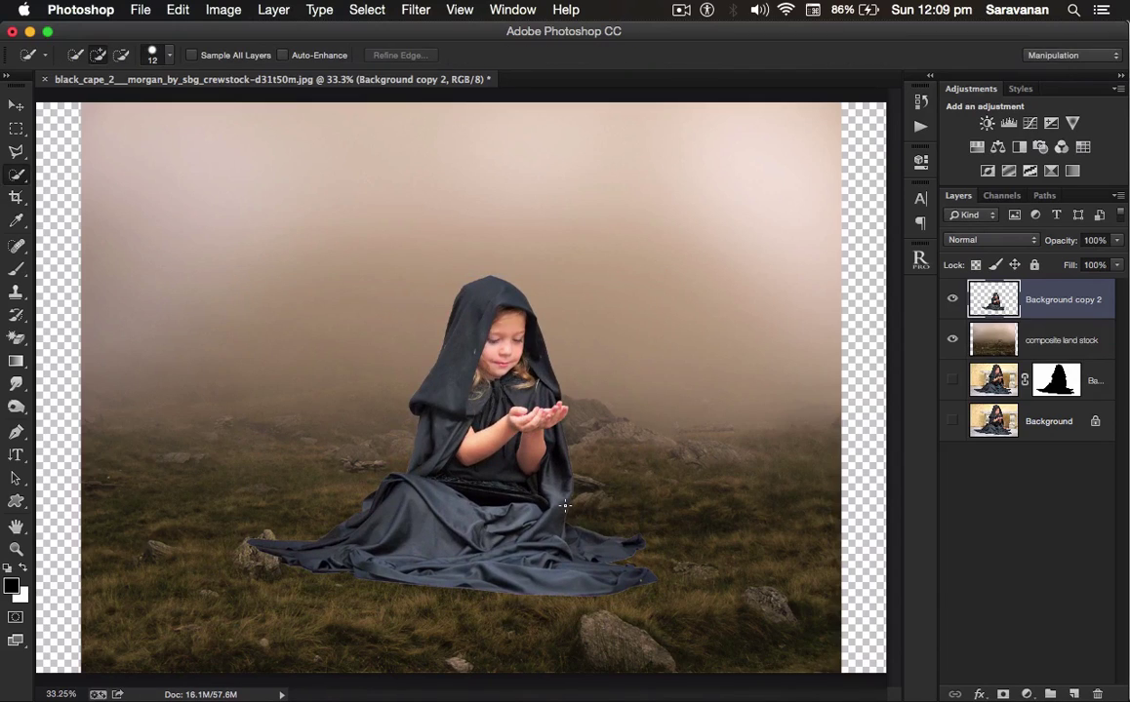
# Step: Stretch the composite land stock layer horizontally to fill the canvas width, and move the girl slightly down and to the right
pyautogui.click(993, 347)
pyautogui.click(994, 305)
pyautogui.press('v')
pyautogui.click(750, 466)
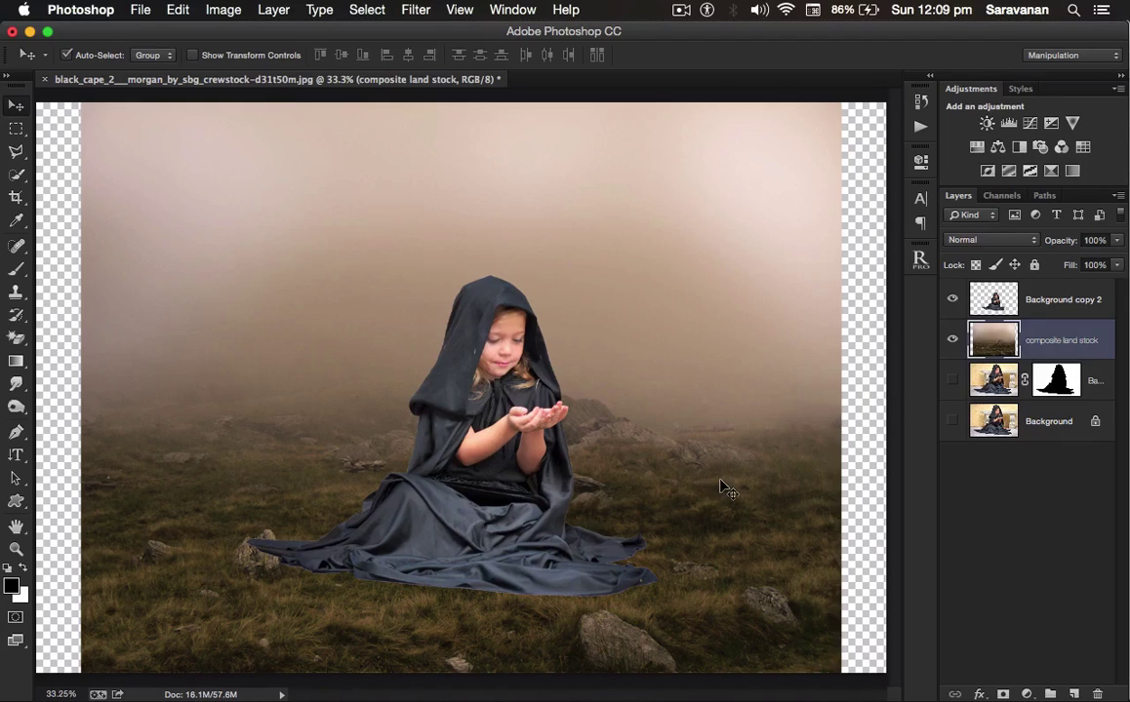
pyautogui.hotkey('ctrl', 't')
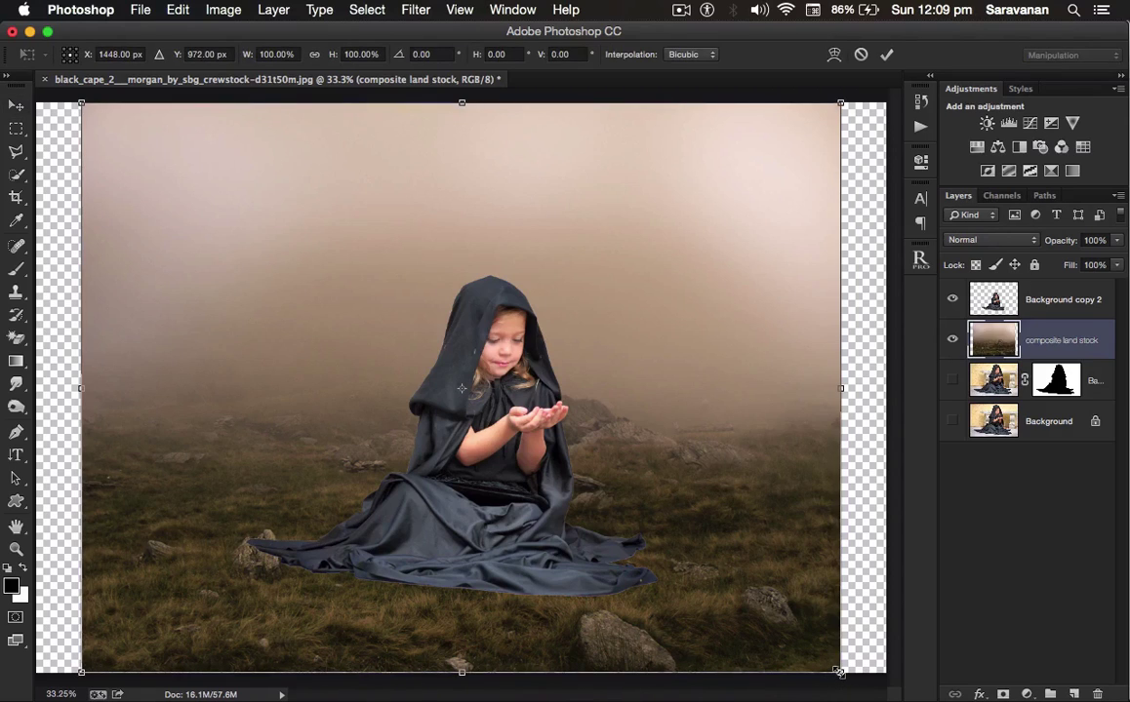
pyautogui.moveTo(839, 671); pyautogui.dragTo(924, 671)
pyautogui.press('Return')
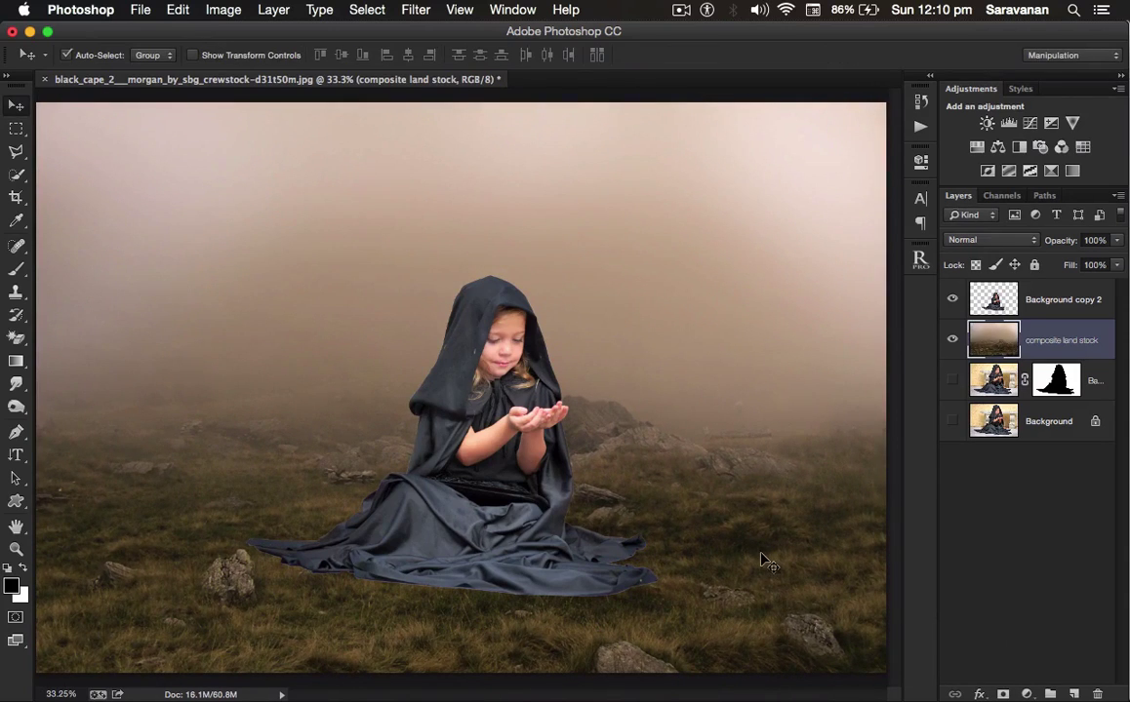
pyautogui.moveTo(501, 519)
pyautogui.mouseDown()
pyautogui.moveTo(502, 501)
pyautogui.moveTo(505, 531)
pyautogui.moveTo(515, 527)
pyautogui.mouseUp()
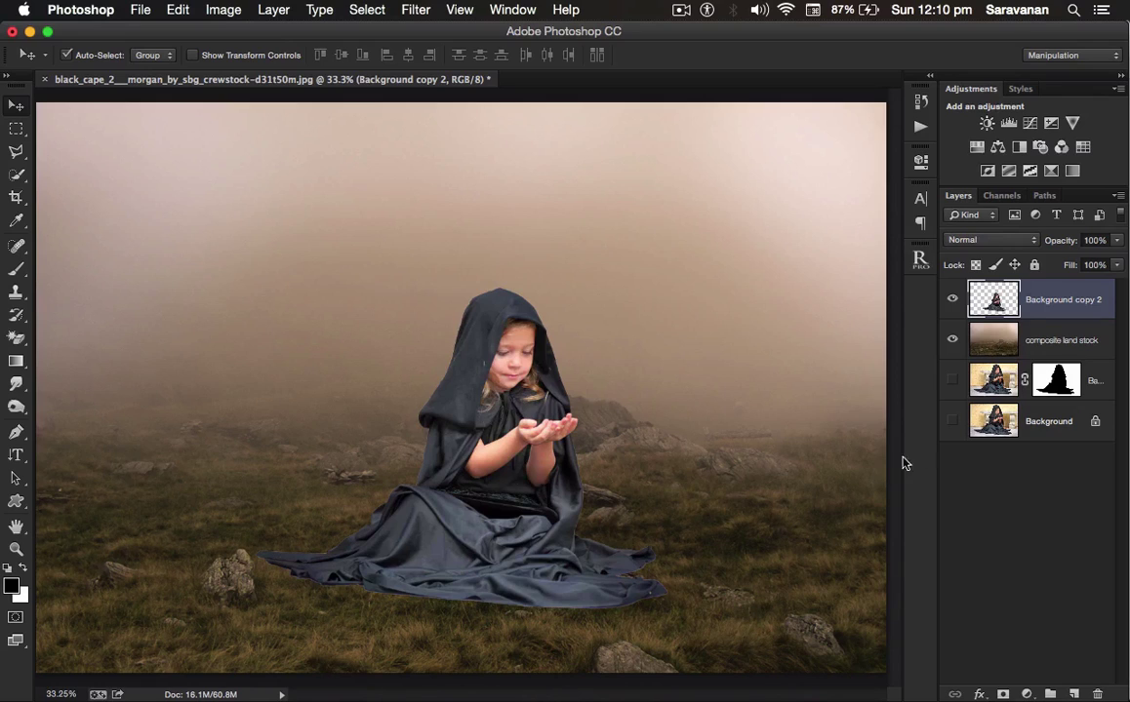
# Step: Add a new layer named "shadow" between the landscape and the girl, and switch to the Brush tool
pyautogui.click(990, 342)
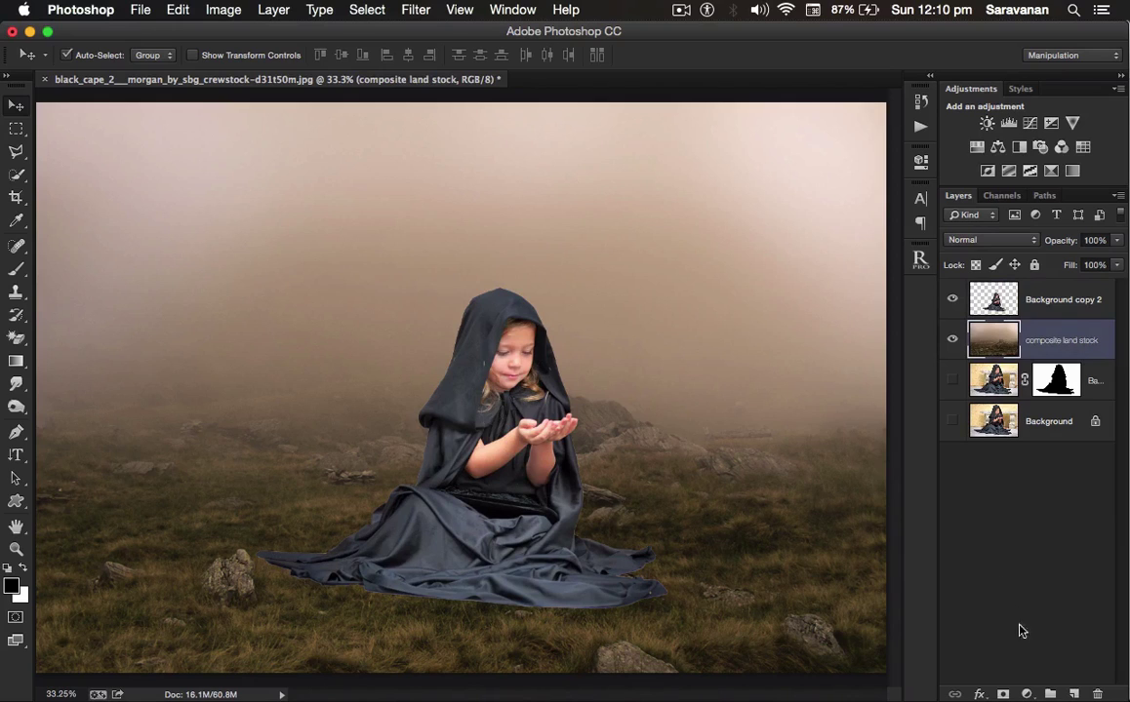
pyautogui.click(1075, 694)
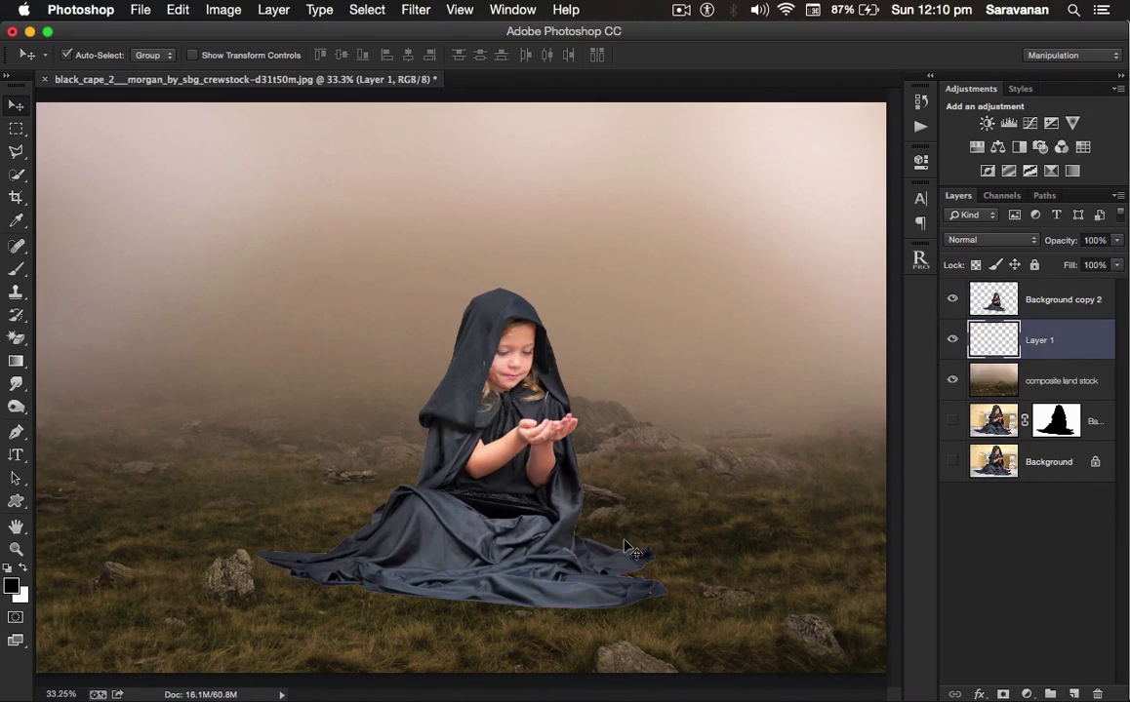
pyautogui.doubleClick(1040, 340)
pyautogui.write('shadow')
pyautogui.press('Return')
pyautogui.press('b')
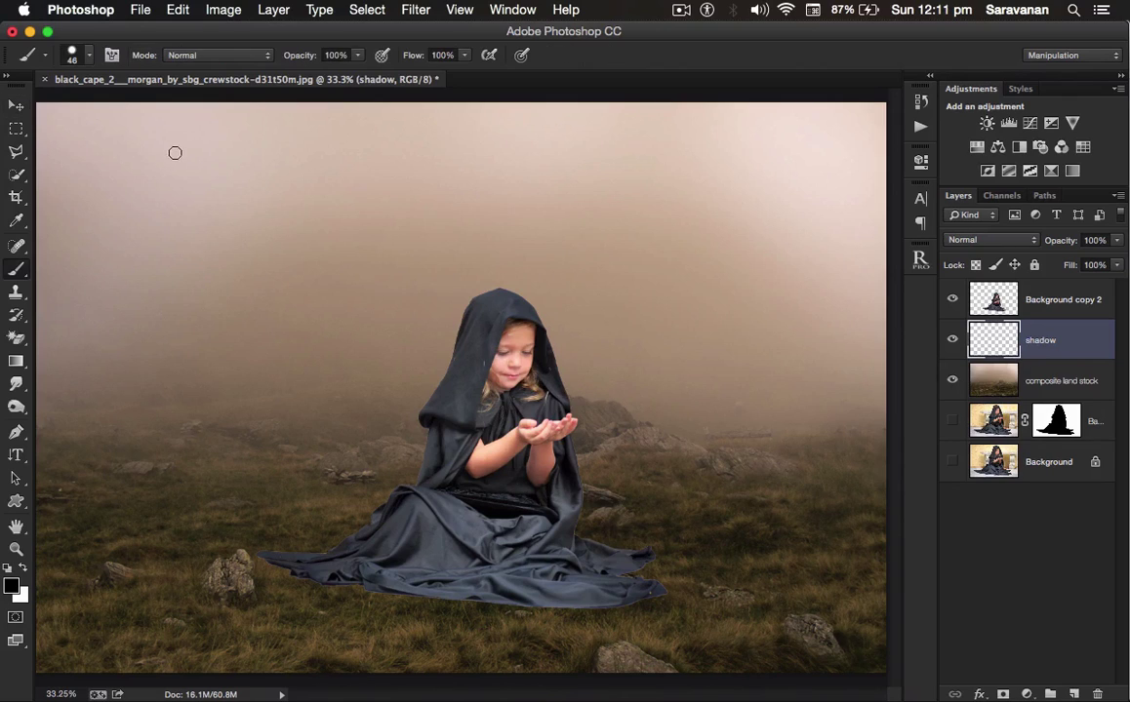
# Step: Enlarge the brush to 1200 px for painting the girl's shadow
pyautogui.click(84, 54)
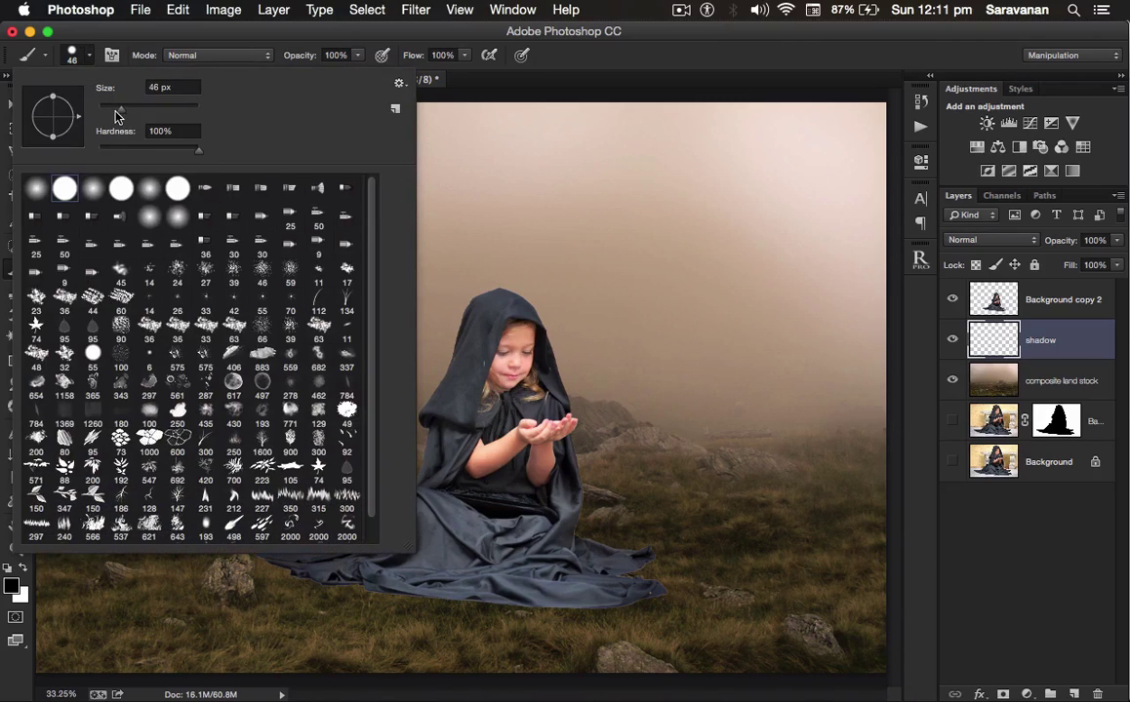
pyautogui.moveTo(109, 107); pyautogui.dragTo(185, 115)
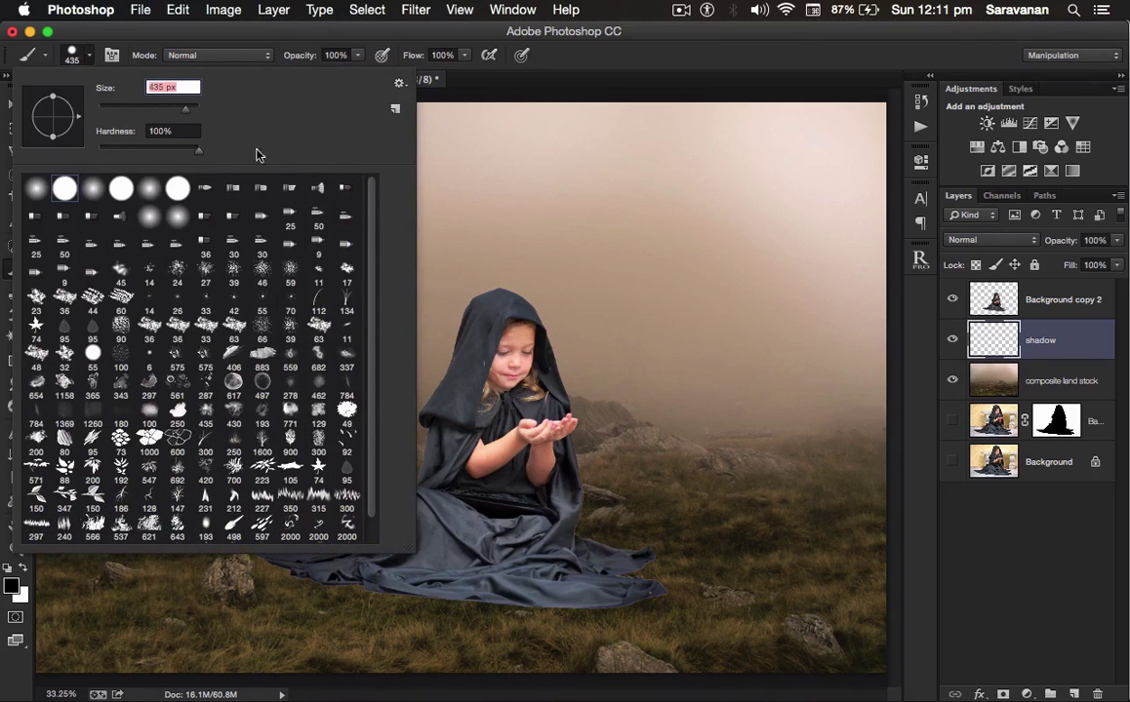
pyautogui.click(621, 70)
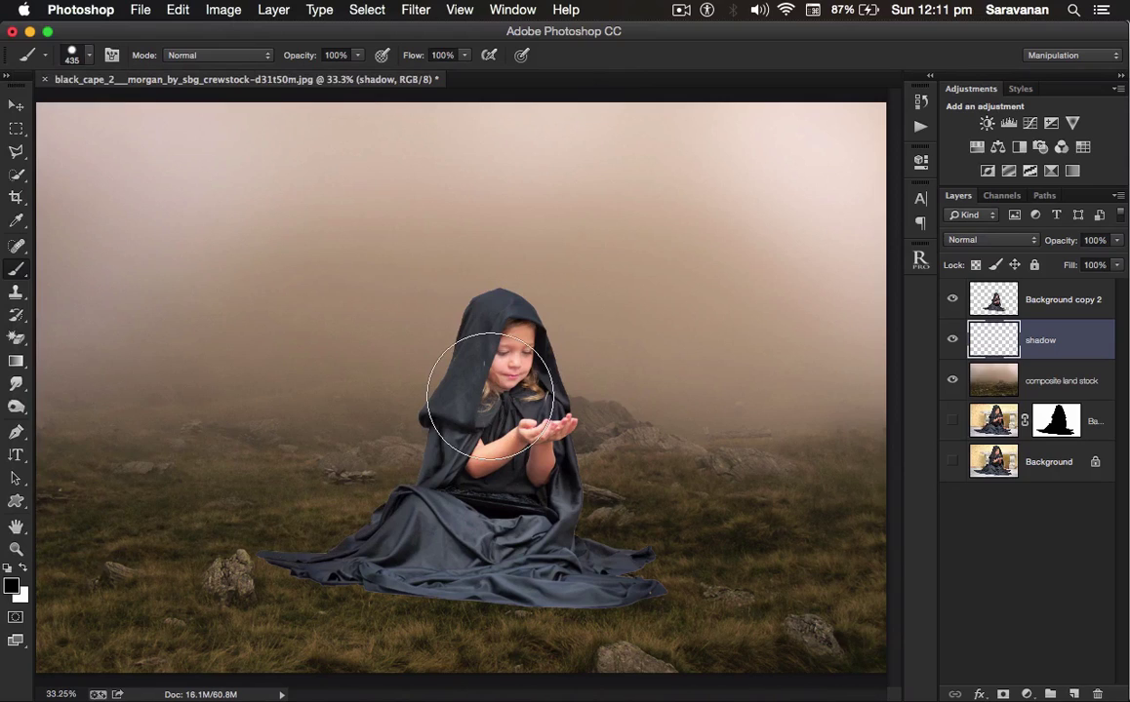
pyautogui.press(']')
pyautogui.press(']')
pyautogui.press(']')
pyautogui.press(']')
pyautogui.press(']')
pyautogui.press(']')
pyautogui.press(']')
pyautogui.press(']')
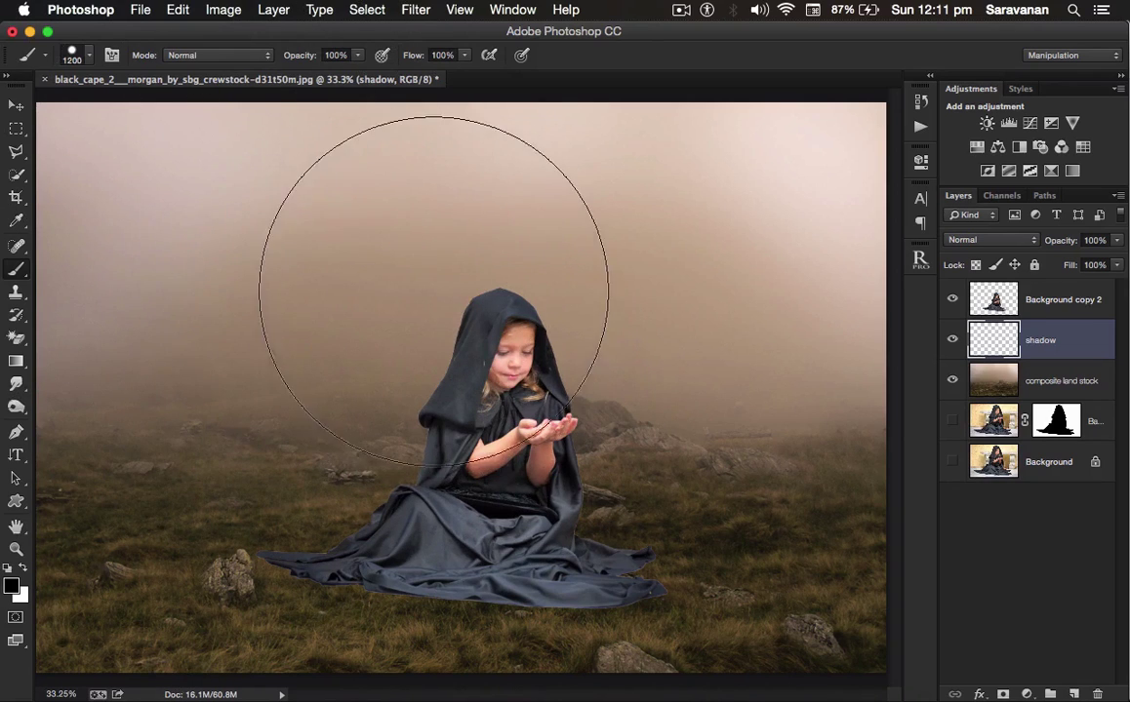
# Step: Stamp a black test dab beside the girl with the 1200 px Hard Round brush at 100% hardness
pyautogui.rightClick(429, 290)
pyautogui.click(456, 336)
pyautogui.click(485, 337)
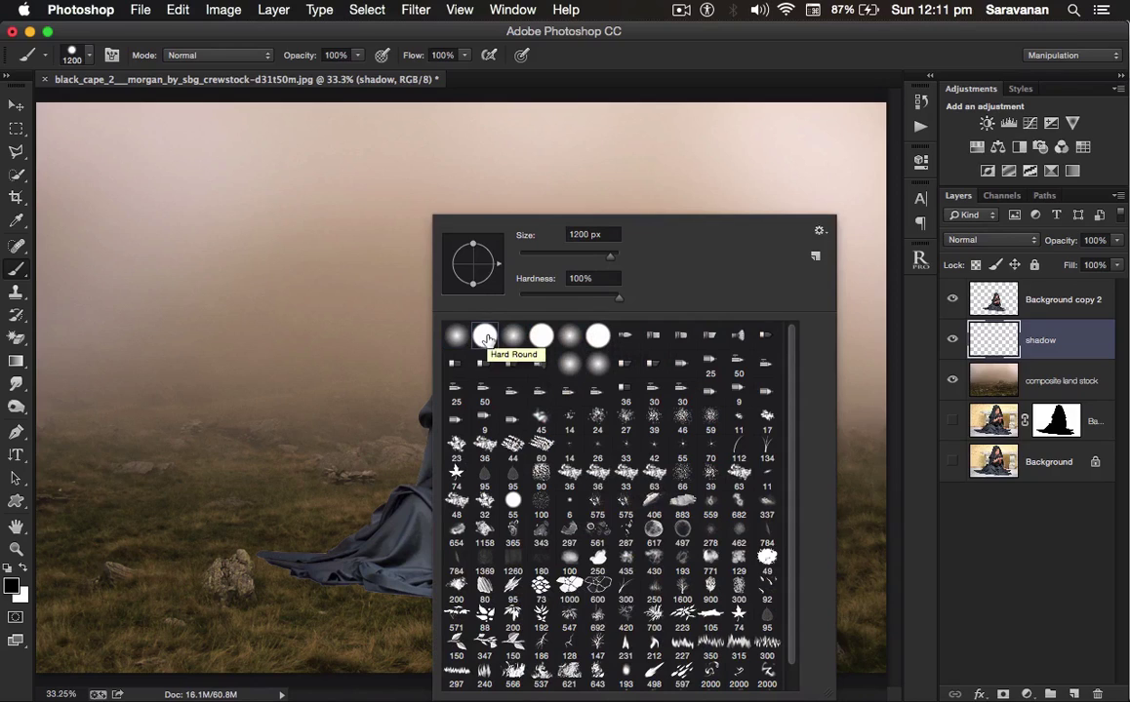
pyautogui.click(456, 337)
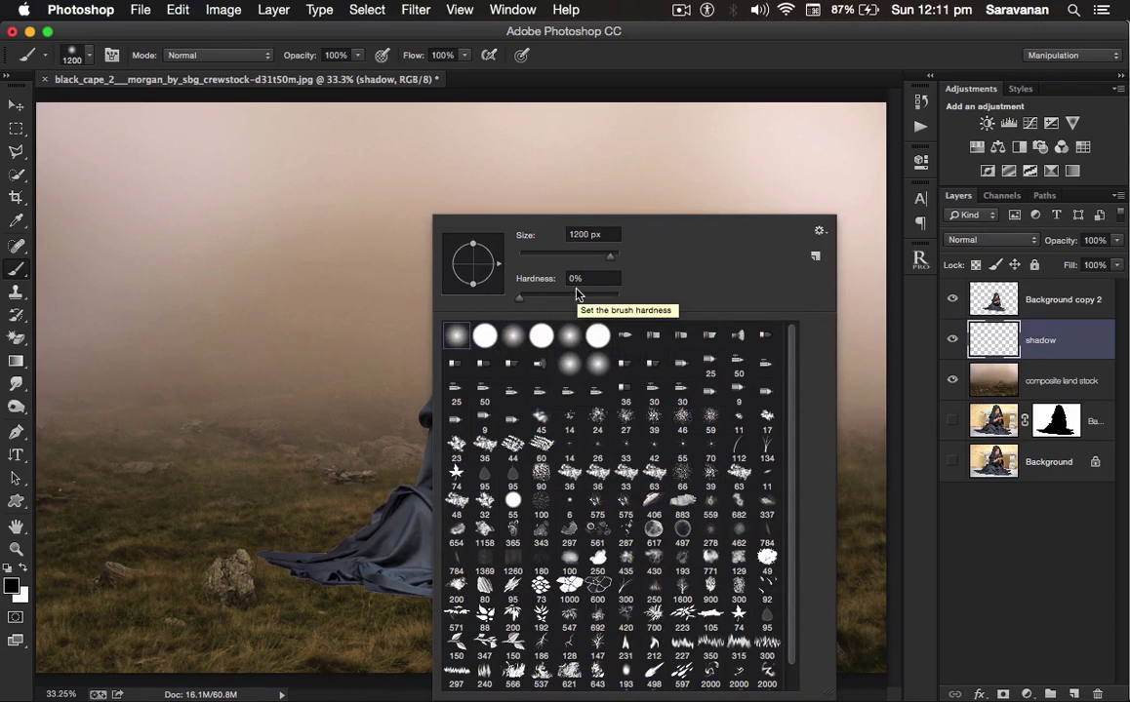
pyautogui.click(484, 336)
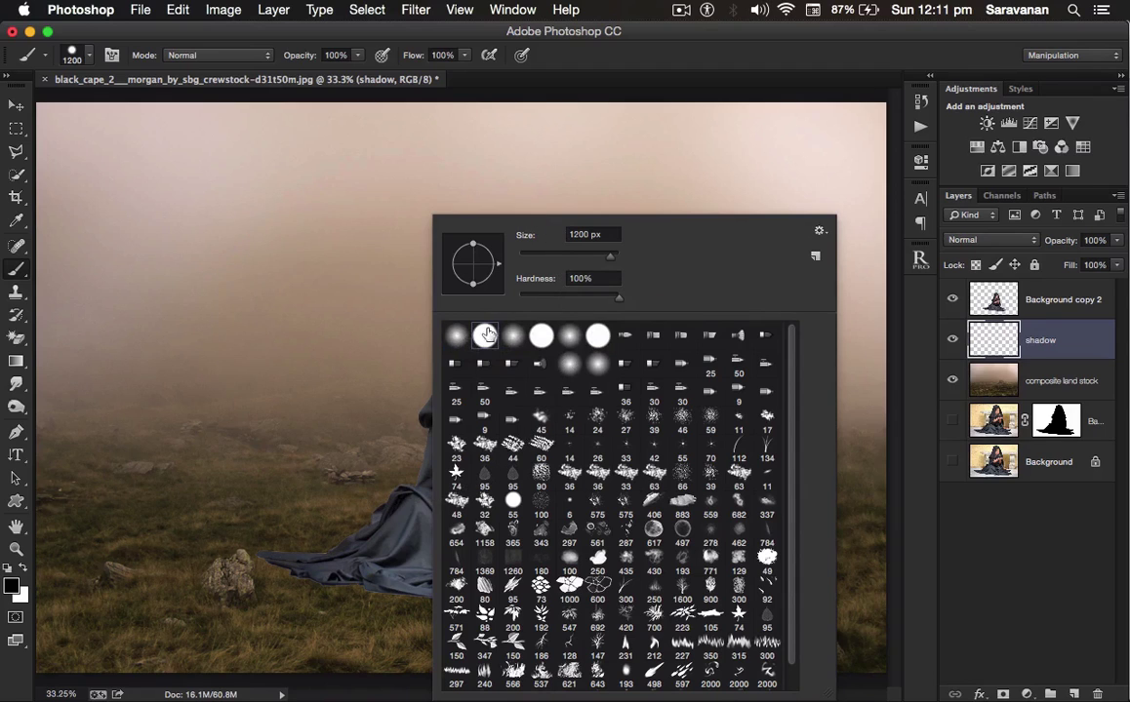
pyautogui.click(268, 351)
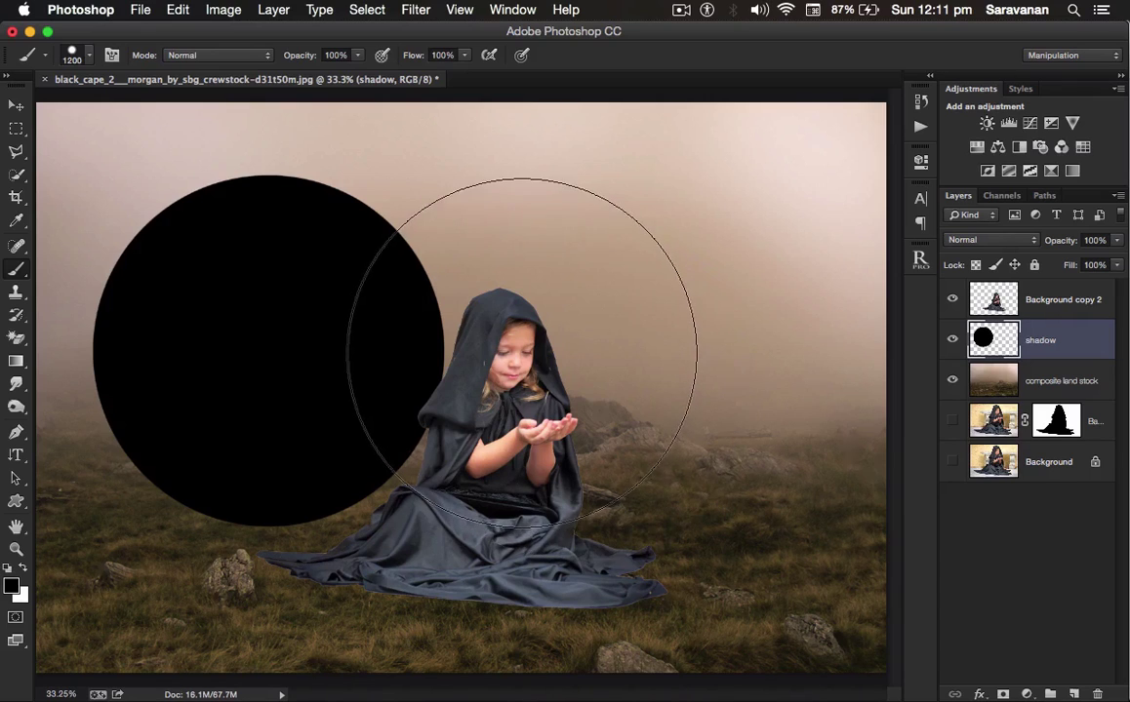
# Step: Switch to the soft round brush at 0% hardness, and undo the test dabs on the shadow layer
pyautogui.rightClick(532, 353)
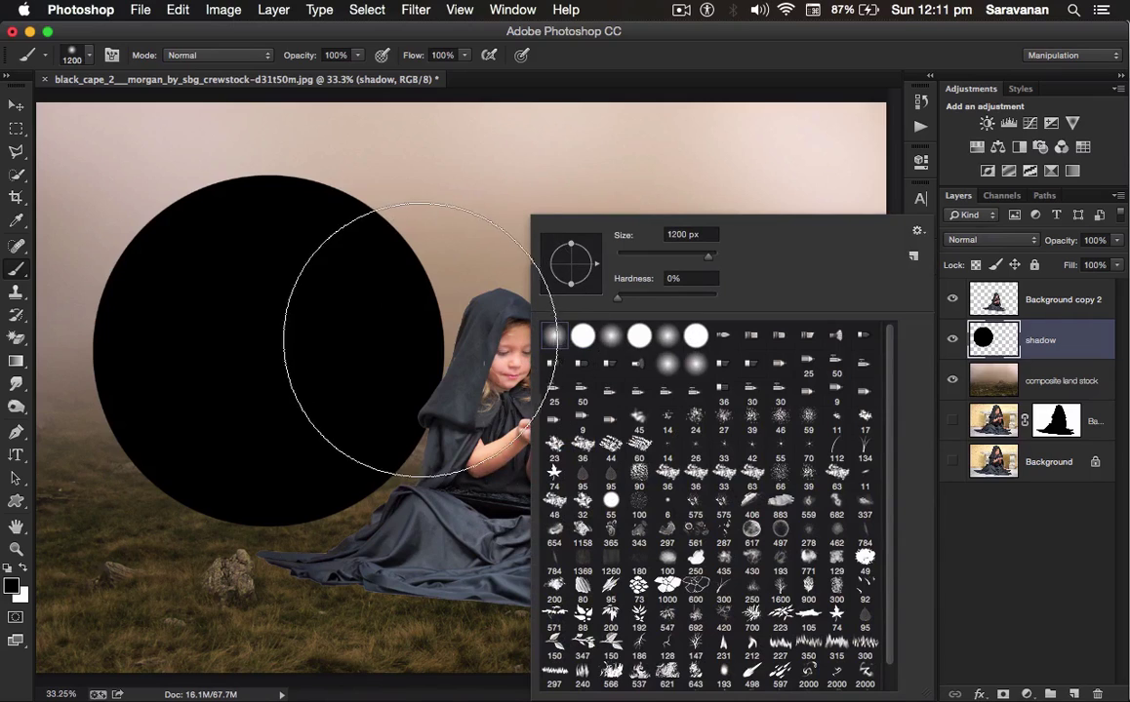
pyautogui.click(669, 196)
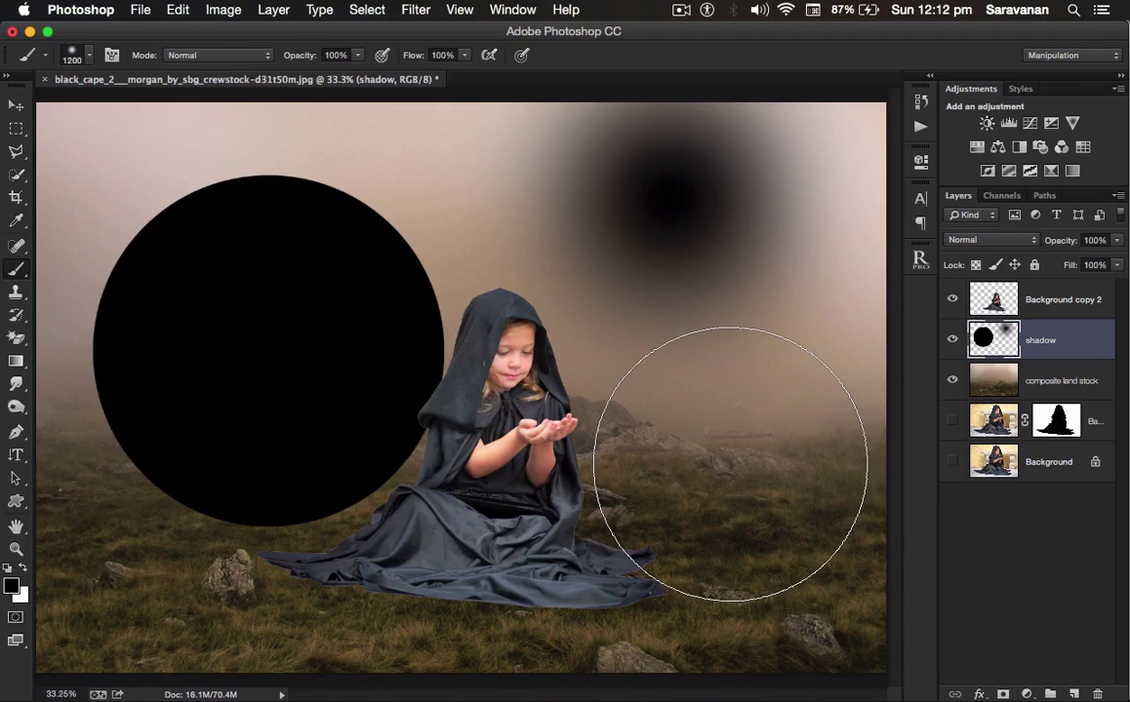
pyautogui.press('super+alt+z')
pyautogui.press('super+alt+z')
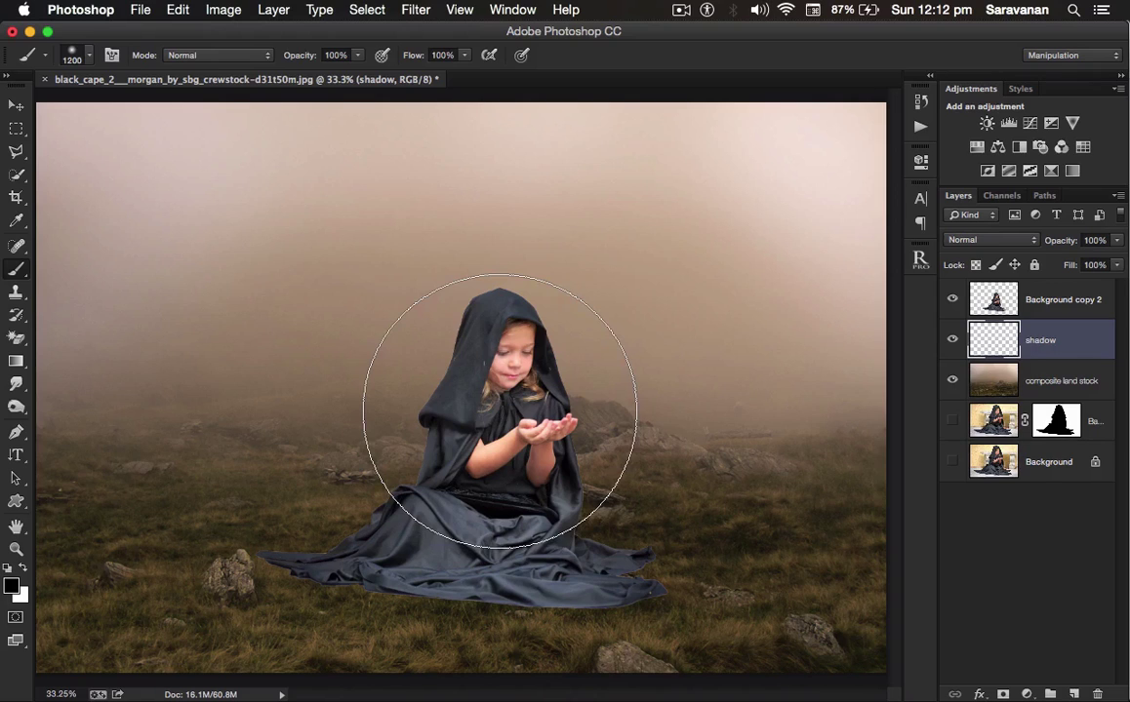
# Step: Stamp one soft black dab behind the girl and transform it to about 164% width and 45% height beneath her cape
pyautogui.click(499, 411)
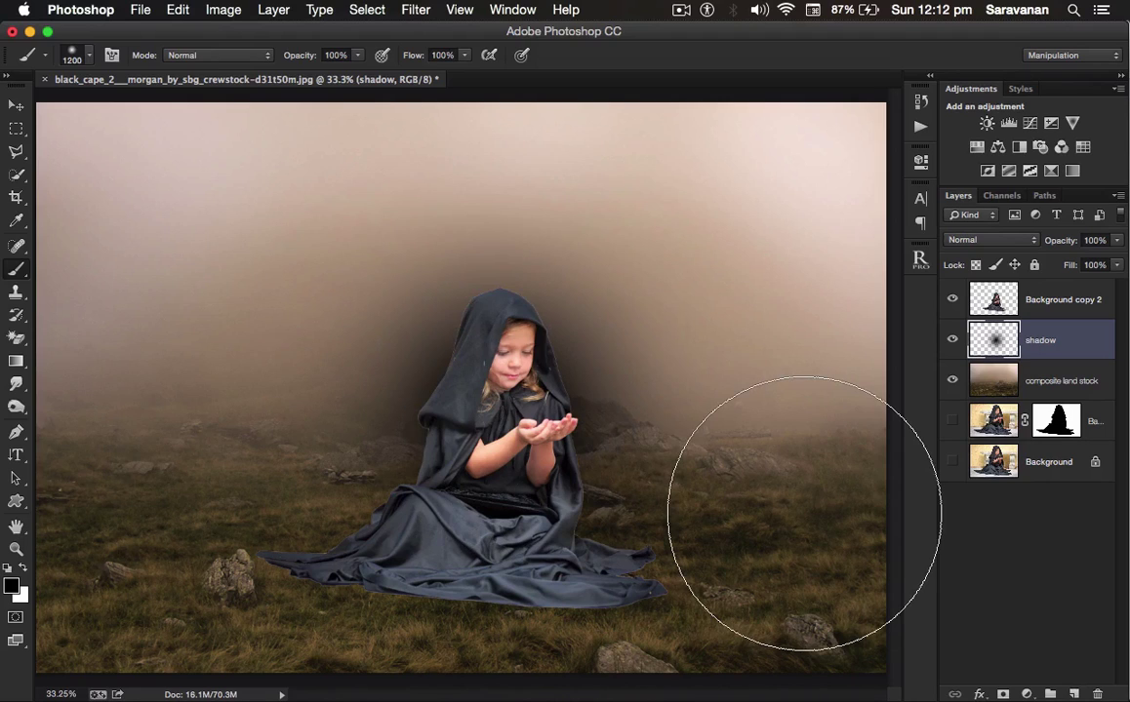
pyautogui.hotkey('ctrl', 't')
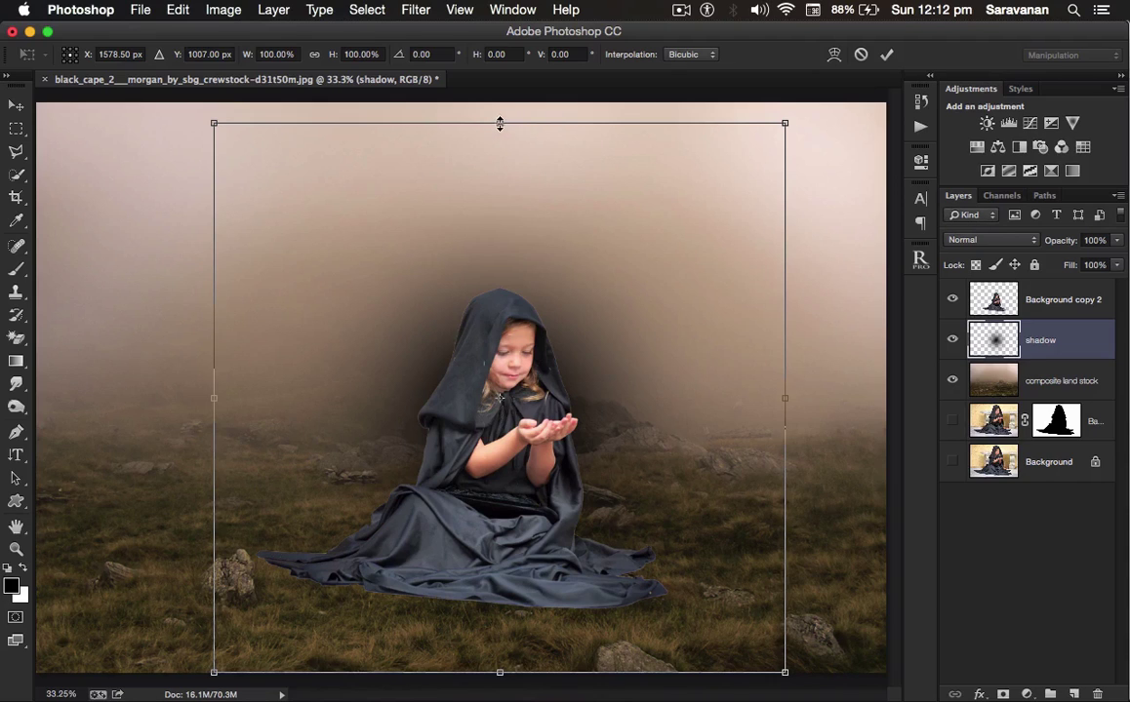
pyautogui.moveTo(499, 124); pyautogui.dragTo(489, 524)
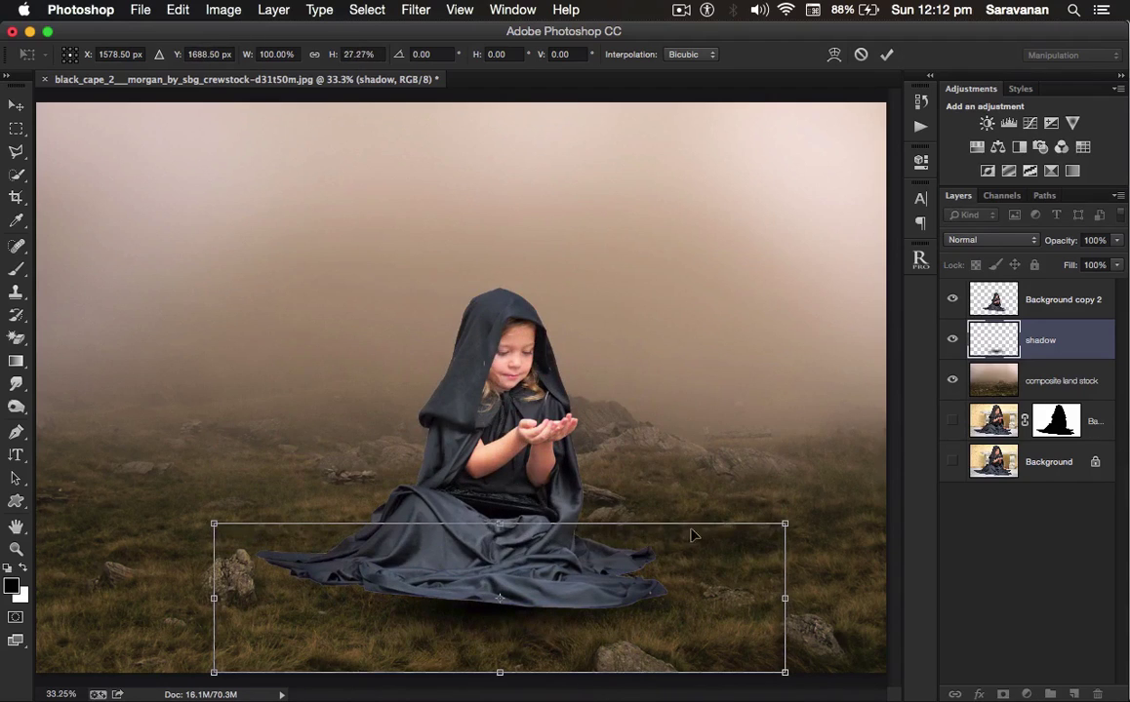
pyautogui.moveTo(786, 523); pyautogui.dragTo(963, 456)
pyautogui.moveTo(535, 630); pyautogui.dragTo(530, 625)
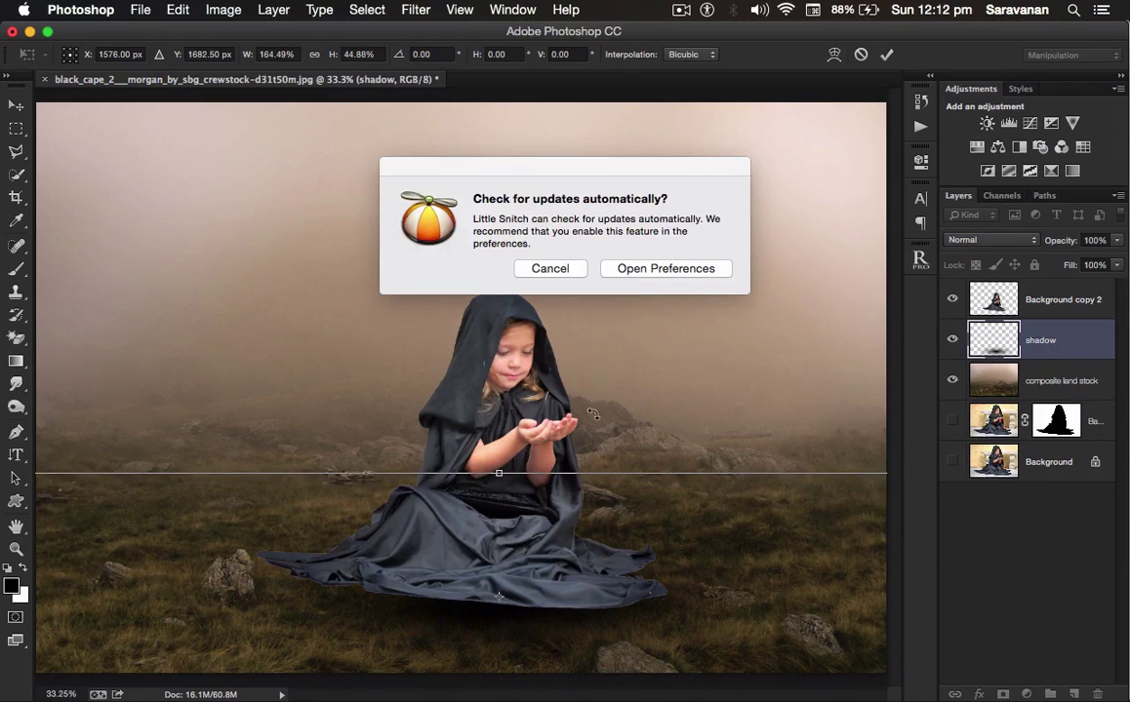
# Step: Dismiss the automatic update prompt, and apply the shadow's transform with it shifted slightly up and to the left
pyautogui.click(563, 274)
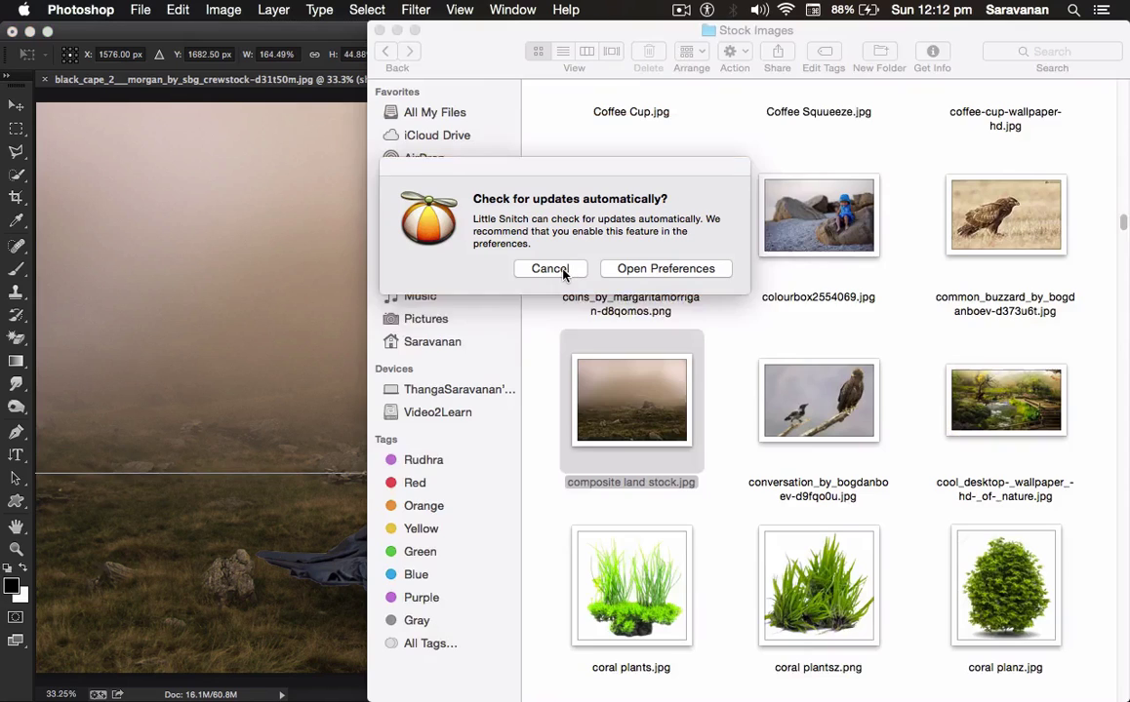
pyautogui.click(287, 75)
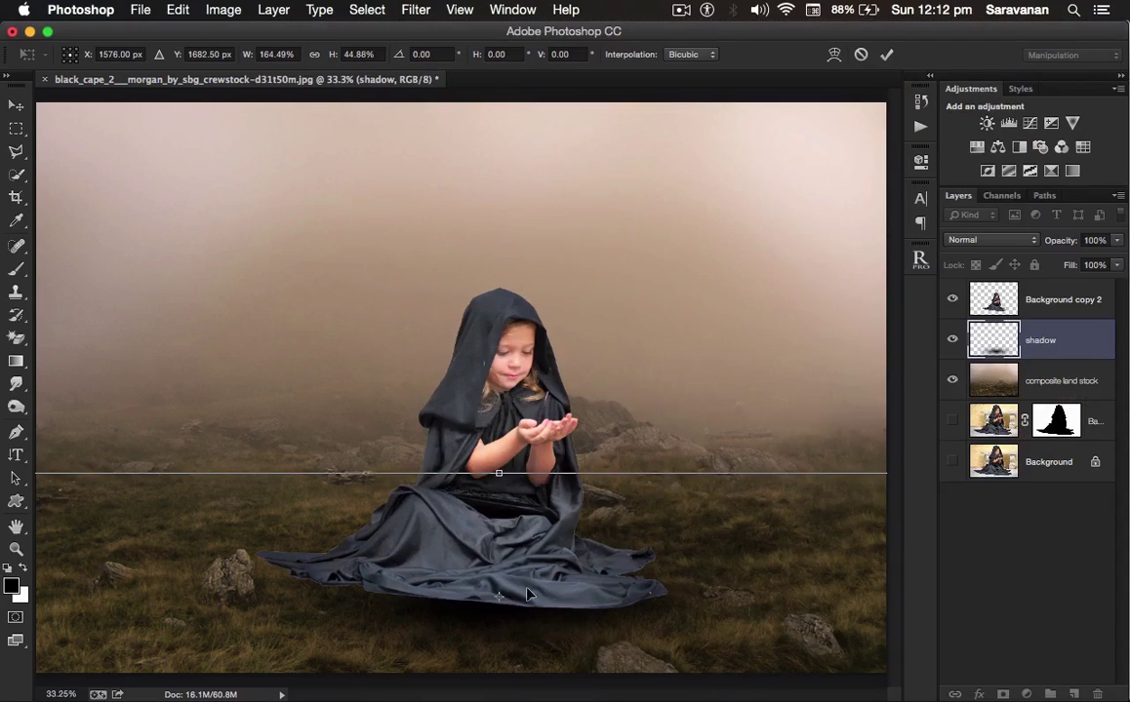
pyautogui.moveTo(535, 623); pyautogui.dragTo(519, 615)
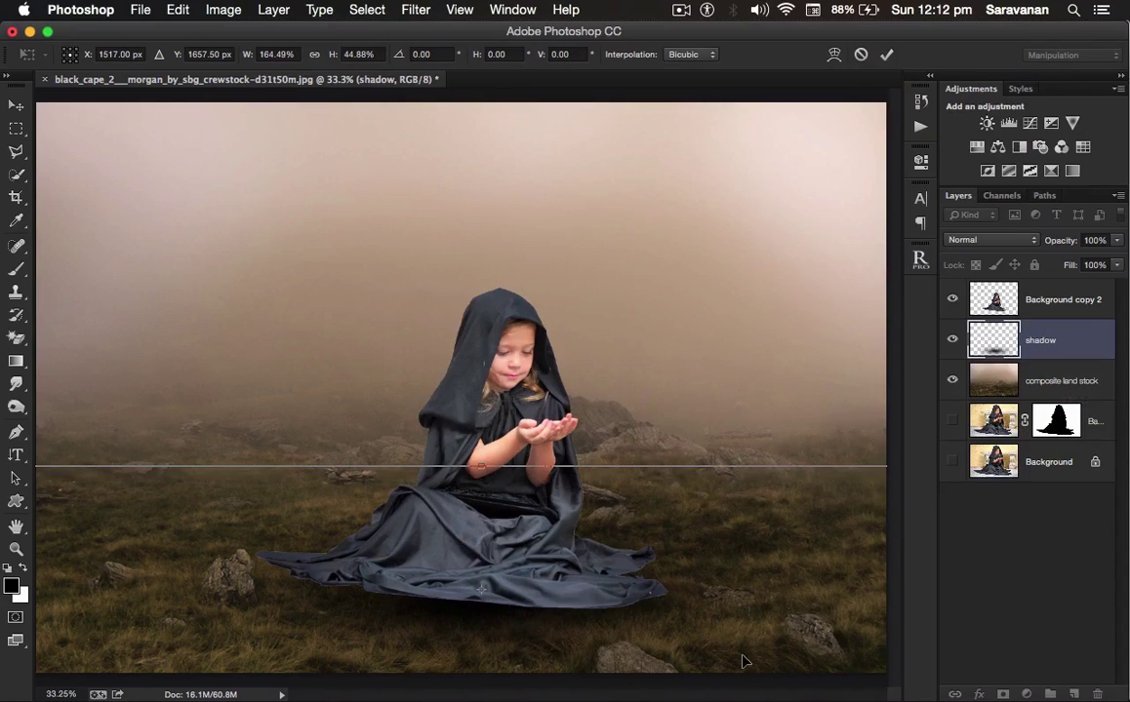
pyautogui.press('Return')
pyautogui.press('b')
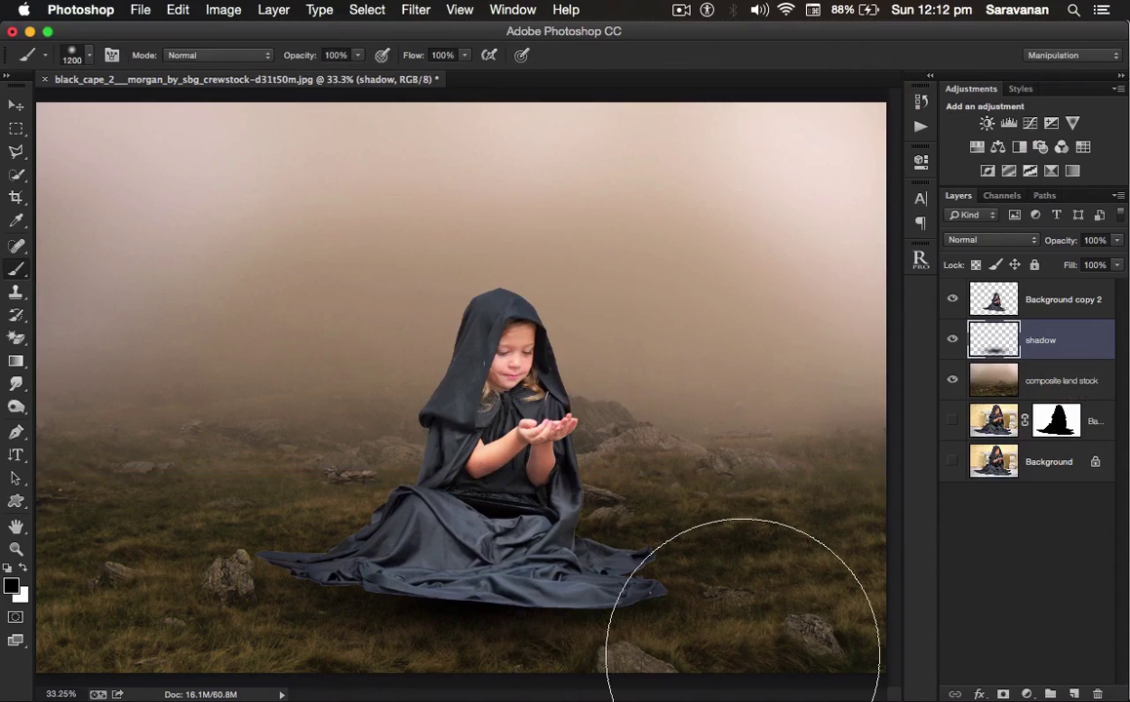
# Step: Set the shadow layer's blend mode to Overlay
pyautogui.press('v')
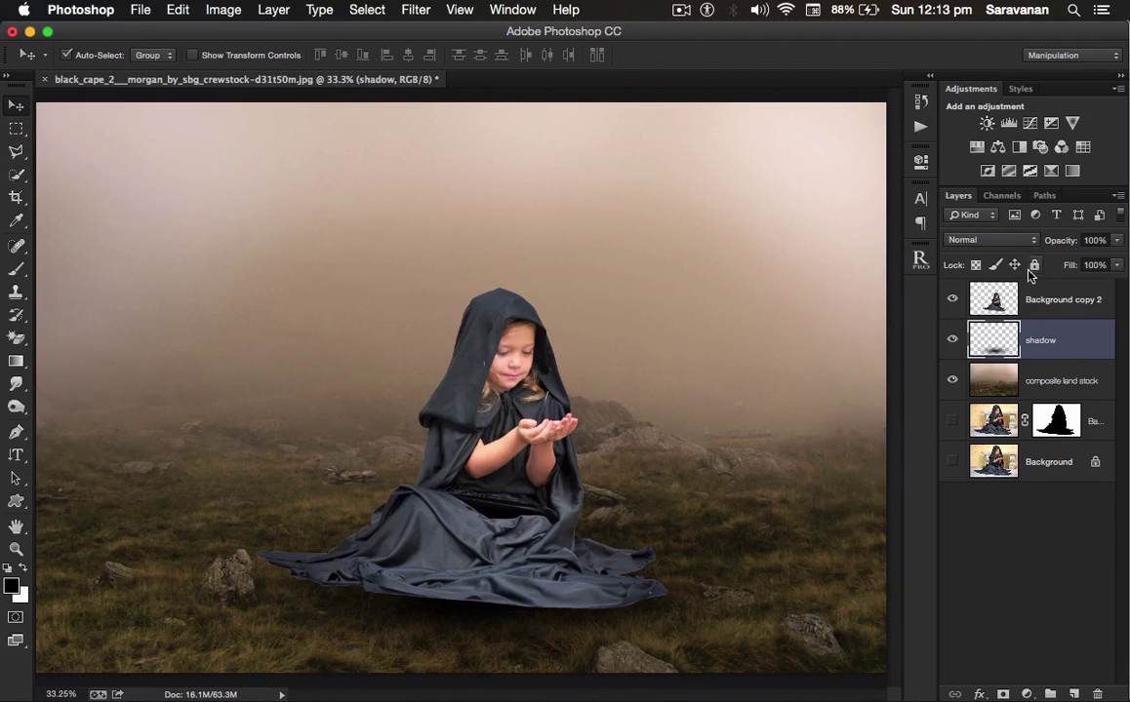
pyautogui.click(1009, 243)
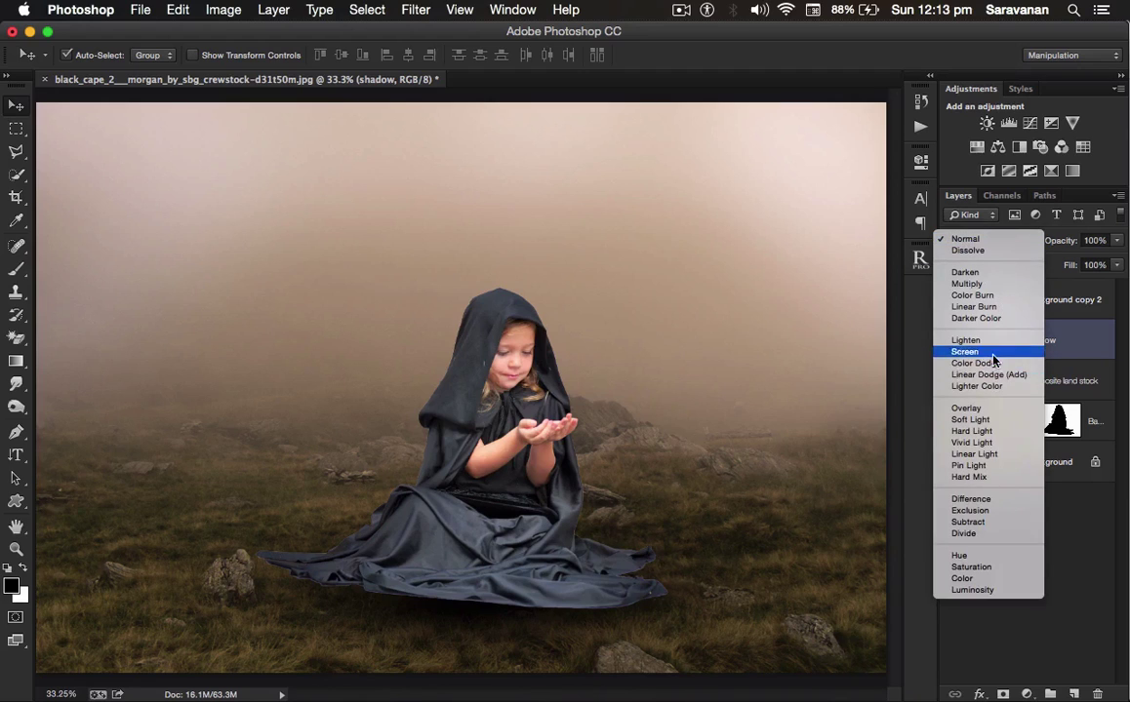
pyautogui.click(975, 408)
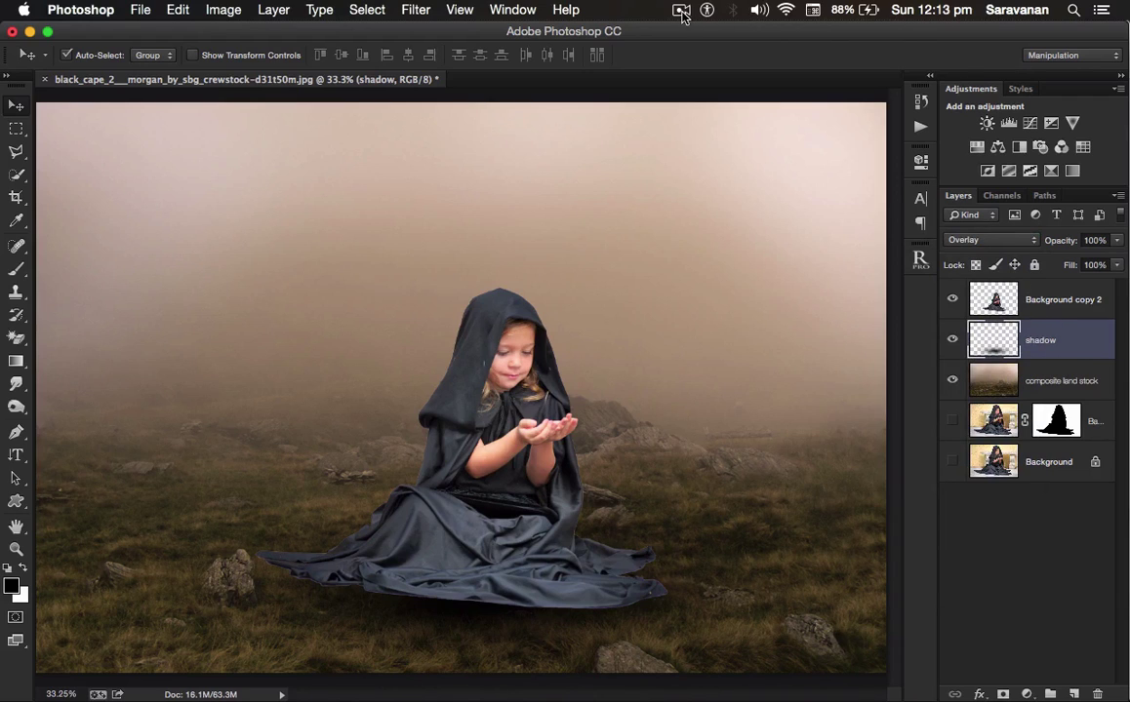
pyautogui.click(683, 13)
pyautogui.click(696, 63)
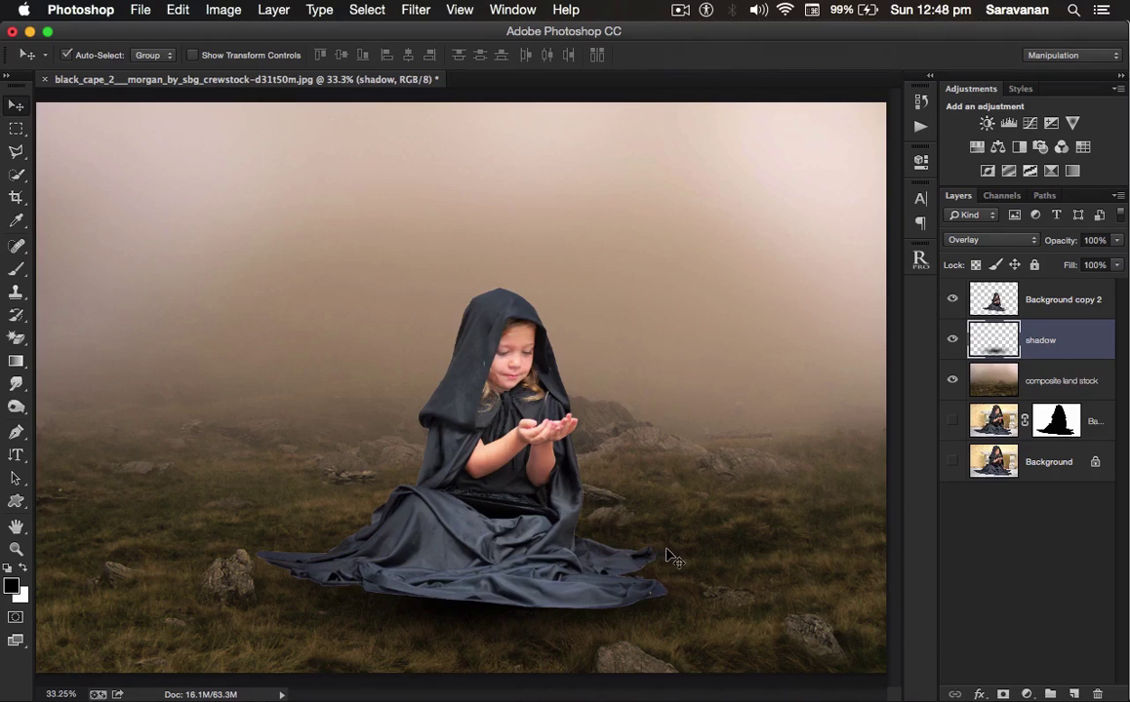
pyautogui.moveTo(683, 564); pyautogui.dragTo(685, 552)
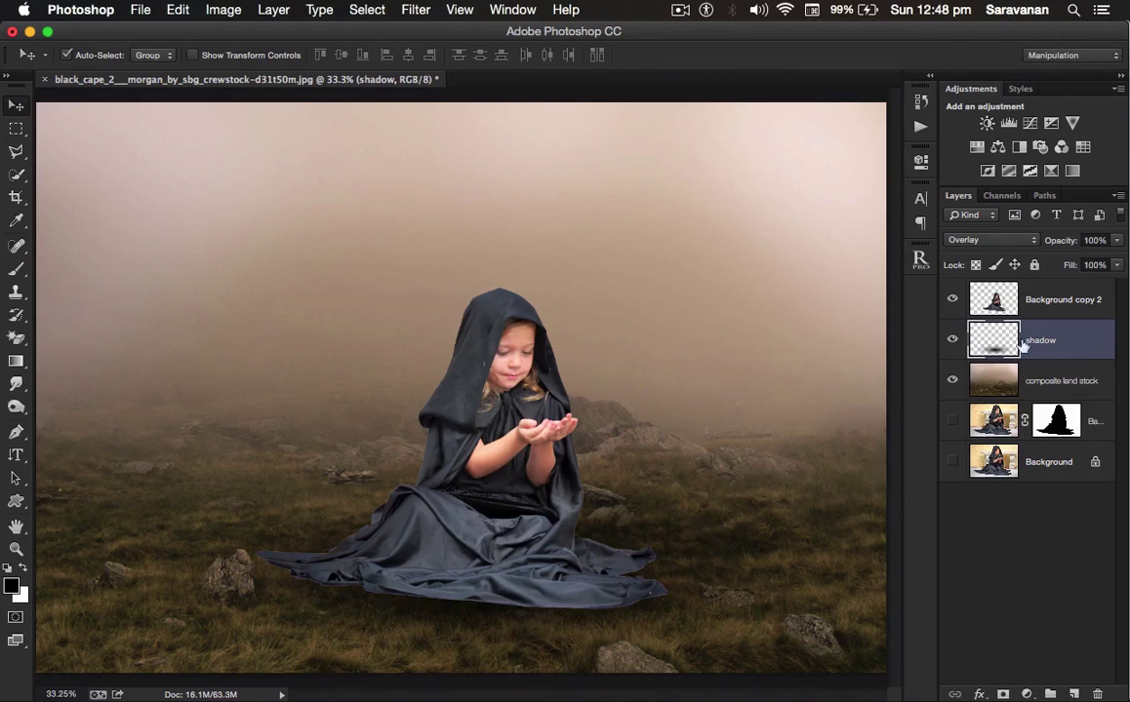
pyautogui.click(1003, 240)
pyautogui.click(1003, 241)
pyautogui.moveTo(1059, 242)
pyautogui.mouseDown()
pyautogui.moveTo(978, 249)
pyautogui.moveTo(1053, 261)
pyautogui.mouseUp()
pyautogui.moveTo(691, 548); pyautogui.dragTo(688, 561)
# Step: Add a Color Balance adjustment layer directly above the girl's layer, Background copy 2
pyautogui.click(993, 300)
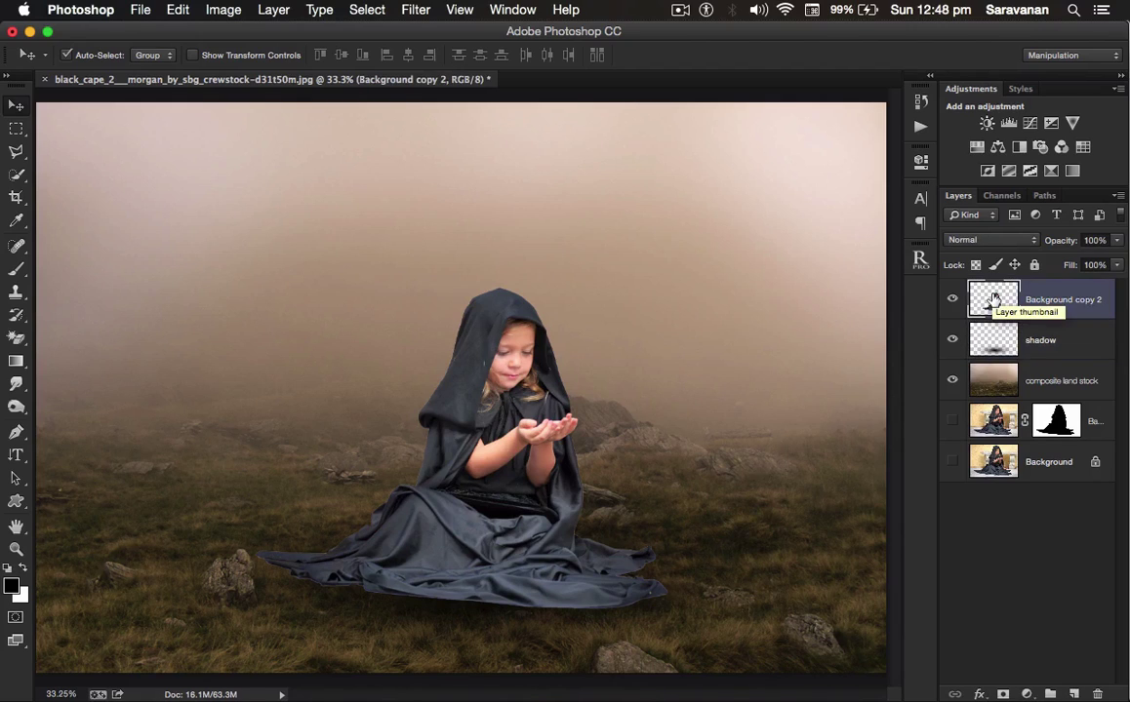
pyautogui.click(1029, 694)
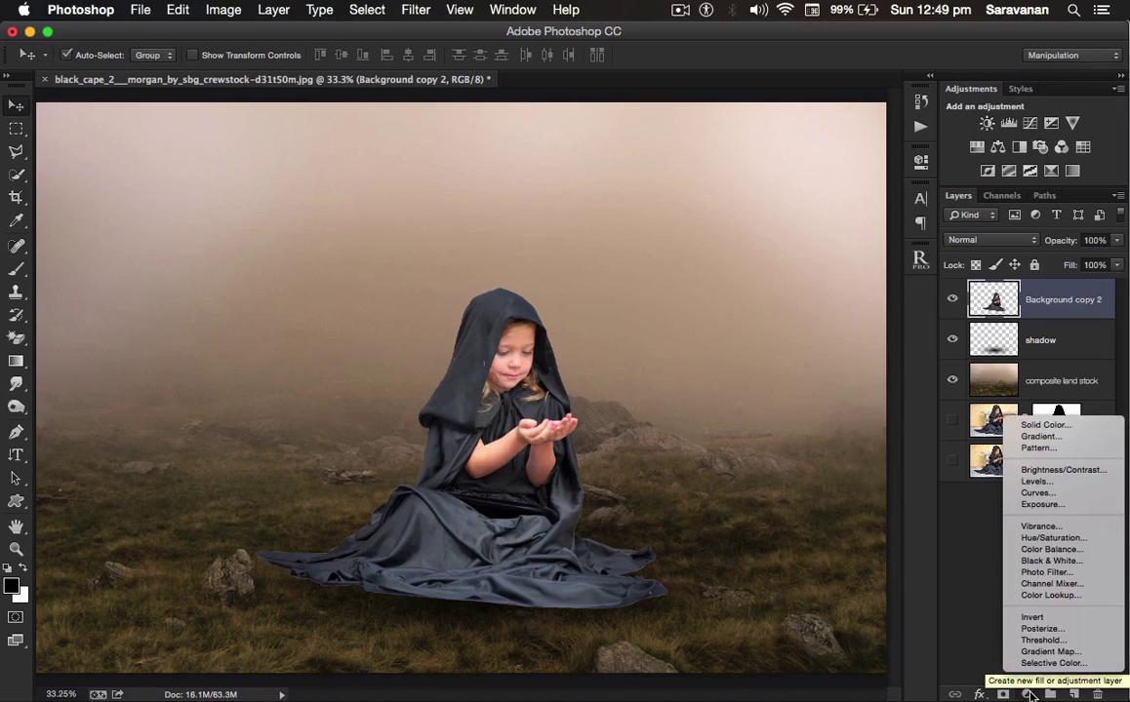
pyautogui.click(1049, 551)
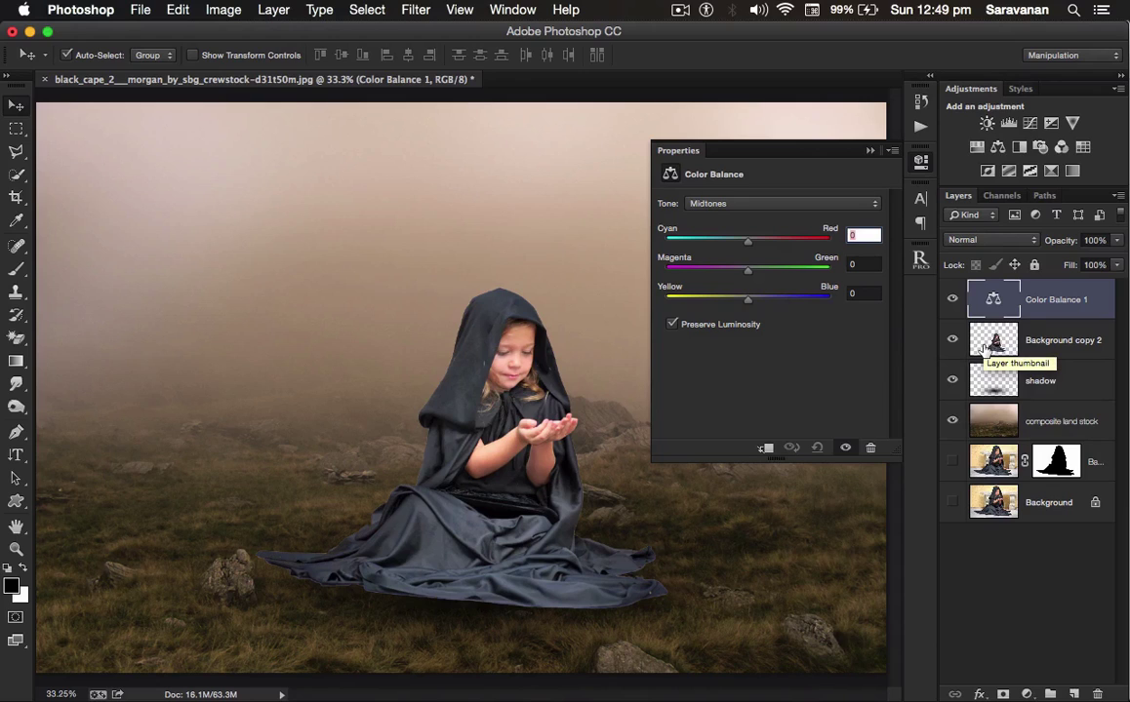
pyautogui.click(983, 344)
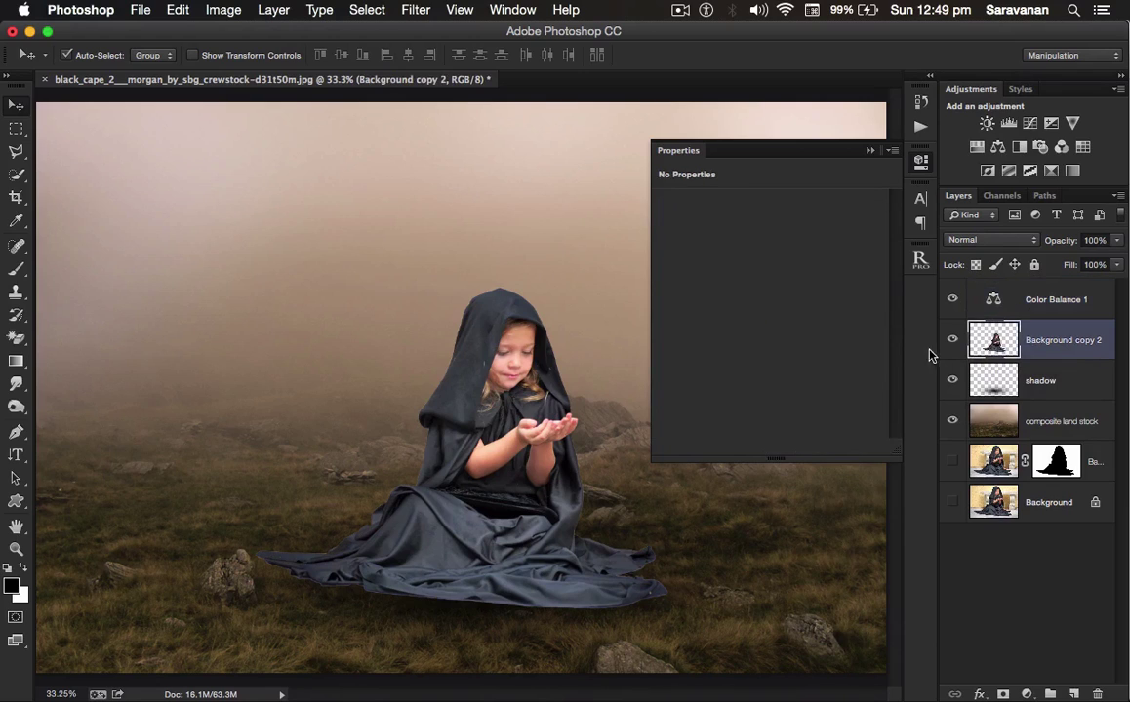
pyautogui.click(994, 300)
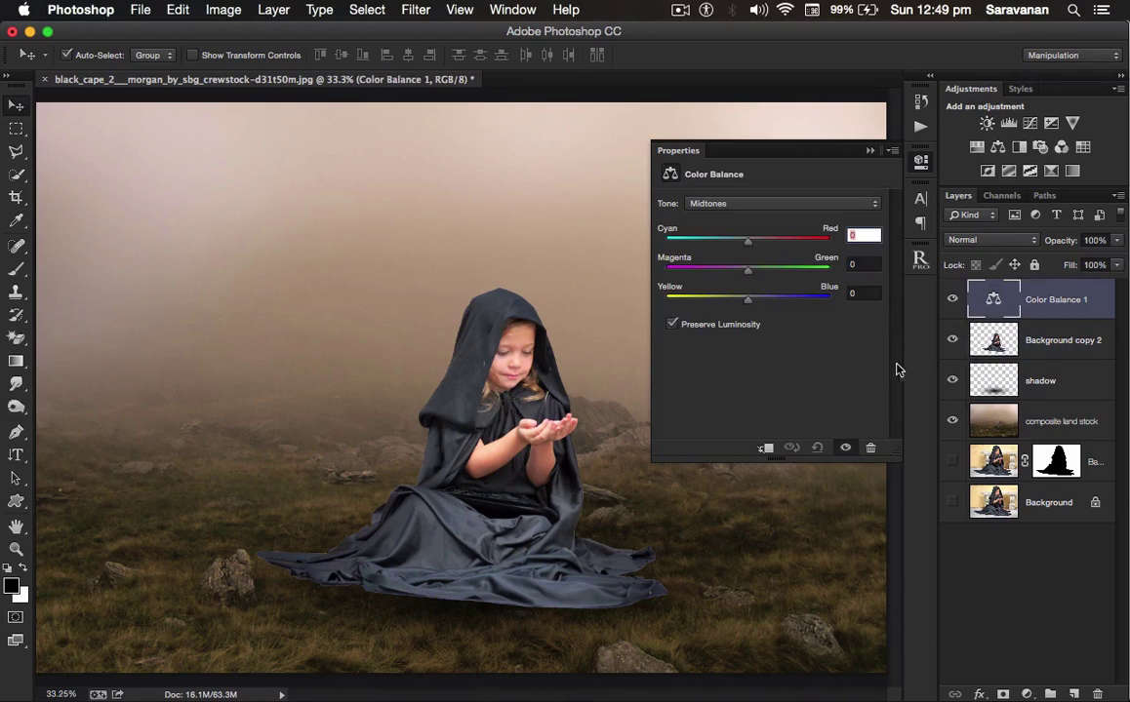
# Step: Clip the Color Balance adjustment to the girl's layer, try Cyan–Red at +61, and release the clipping
pyautogui.click(767, 448)
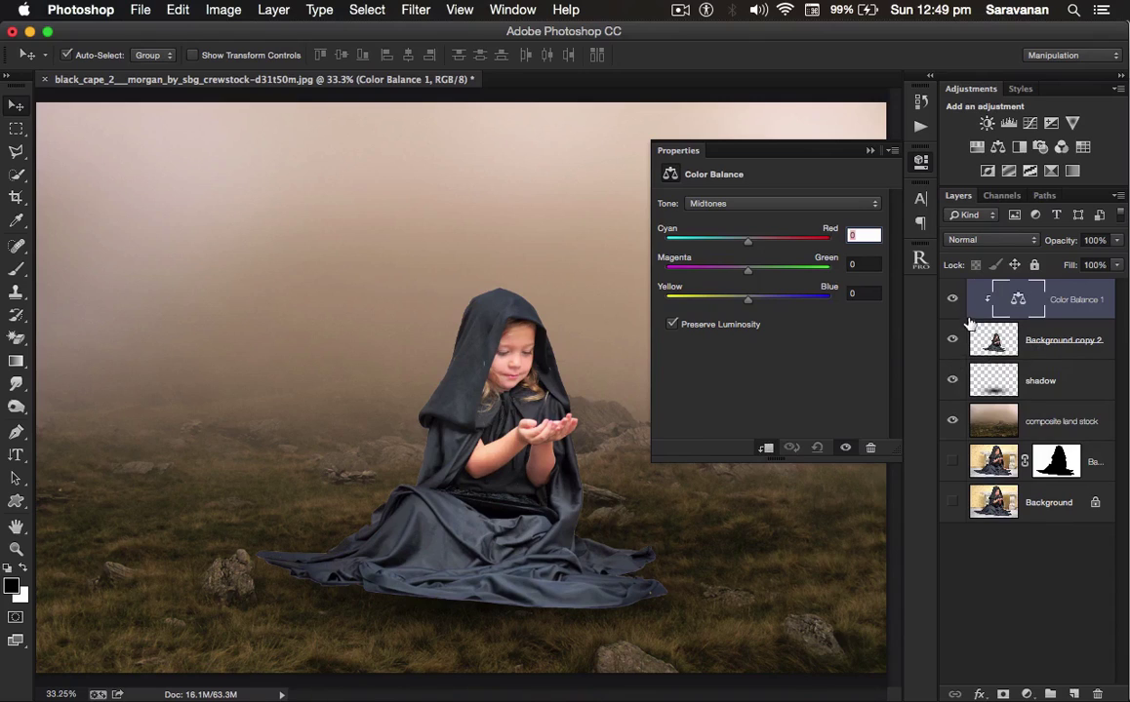
pyautogui.moveTo(749, 244); pyautogui.dragTo(796, 247)
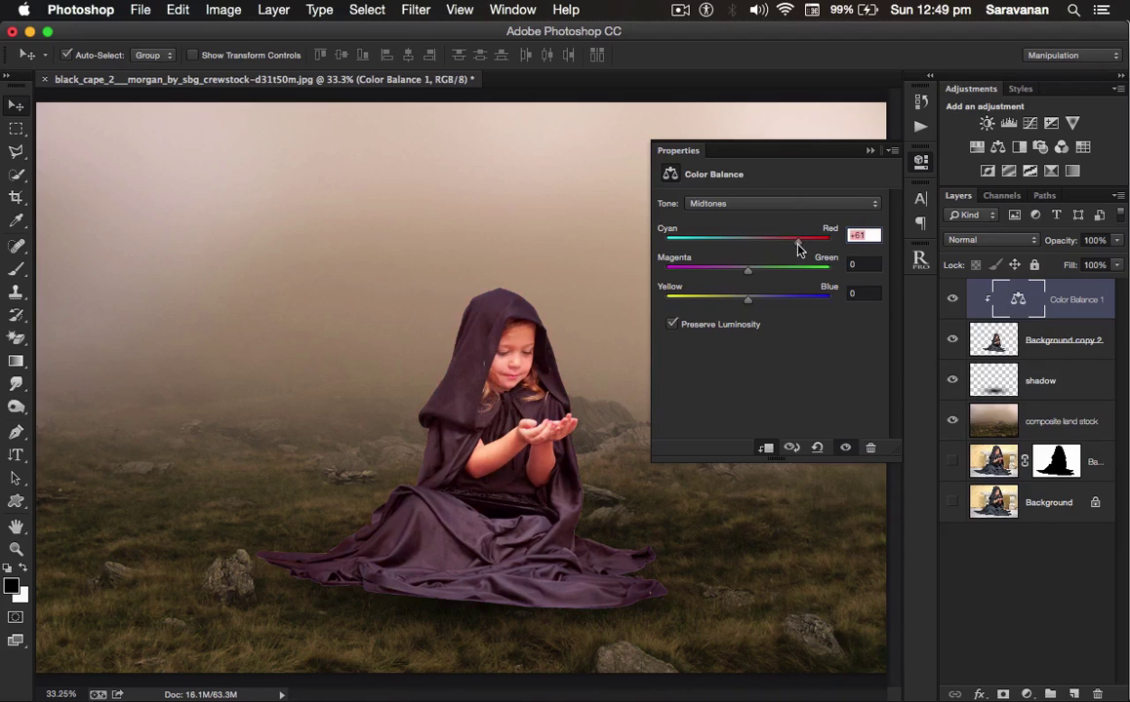
pyautogui.click(767, 449)
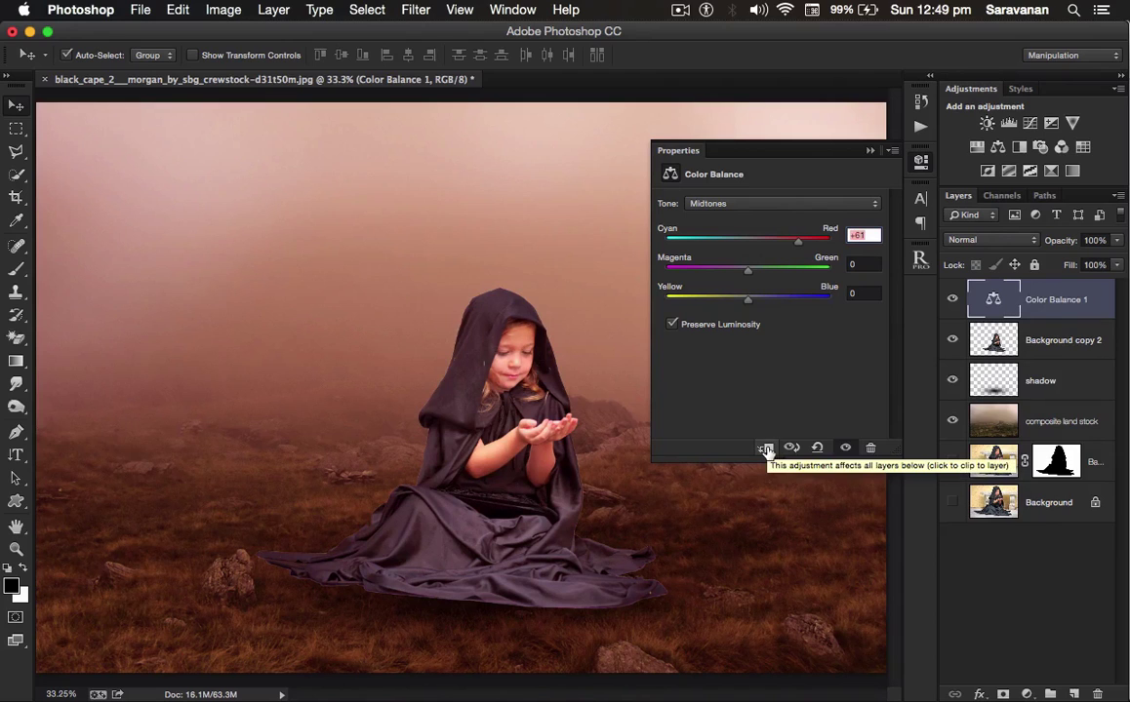
# Step: Shift the Color Balance midtones toward cyan and blue for the whole image, and compare it with the adjustment off and on
pyautogui.click(739, 241)
pyautogui.moveTo(738, 246); pyautogui.dragTo(734, 246)
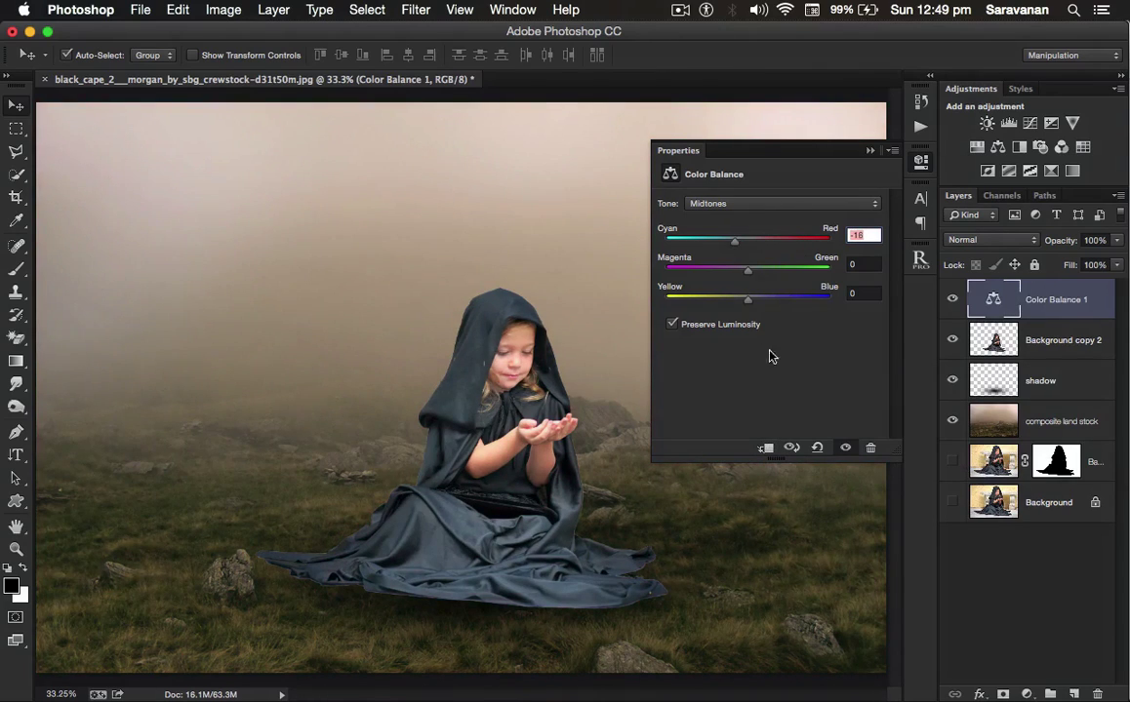
pyautogui.click(750, 271)
pyautogui.moveTo(749, 274); pyautogui.dragTo(764, 304)
pyautogui.moveTo(733, 248); pyautogui.dragTo(727, 247)
pyautogui.click(869, 149)
pyautogui.click(954, 301)
pyautogui.click(954, 300)
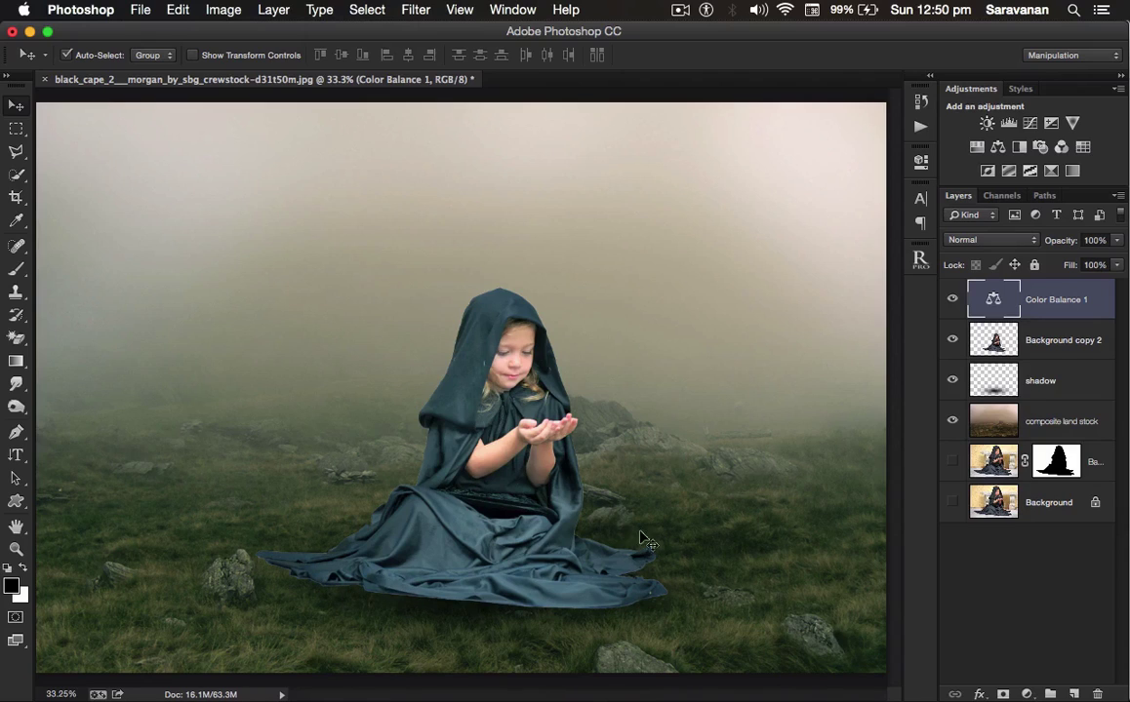
# Step: Warp the girl's layer, Background copy 2, pulling the cape's lower edge downward and its left tip inward, and apply the transformation
pyautogui.hotkey('alt', '[')
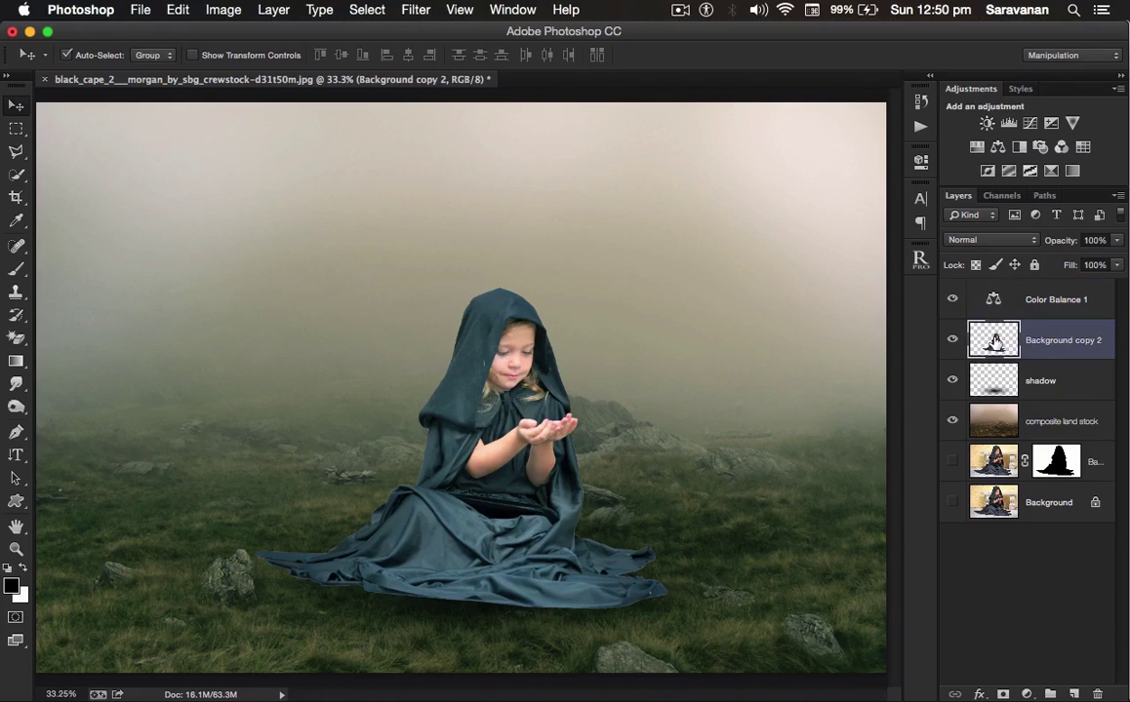
pyautogui.press('super+t')
pyautogui.rightClick(486, 528)
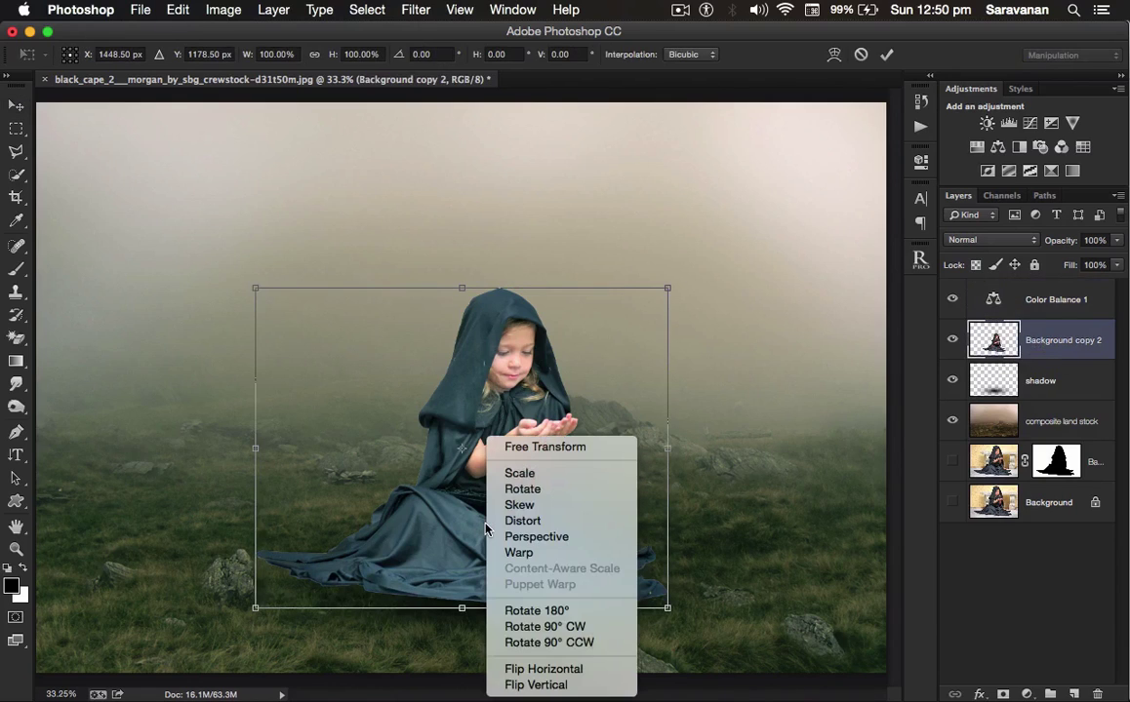
pyautogui.click(540, 554)
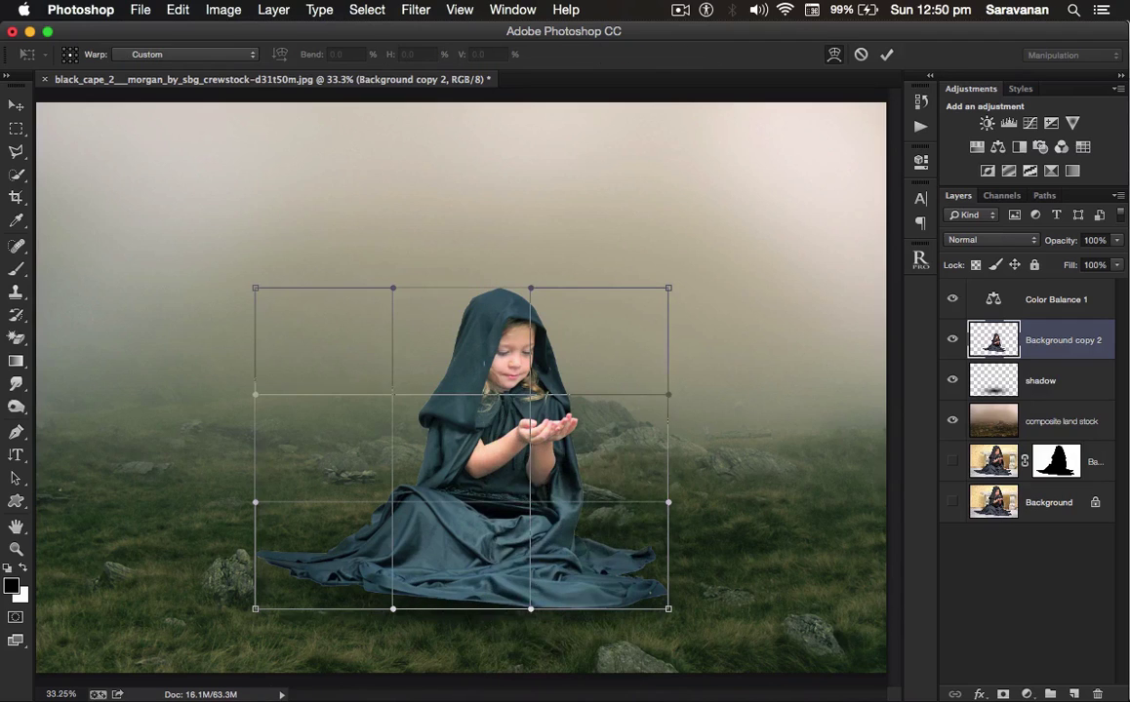
pyautogui.moveTo(316, 582); pyautogui.dragTo(317, 599)
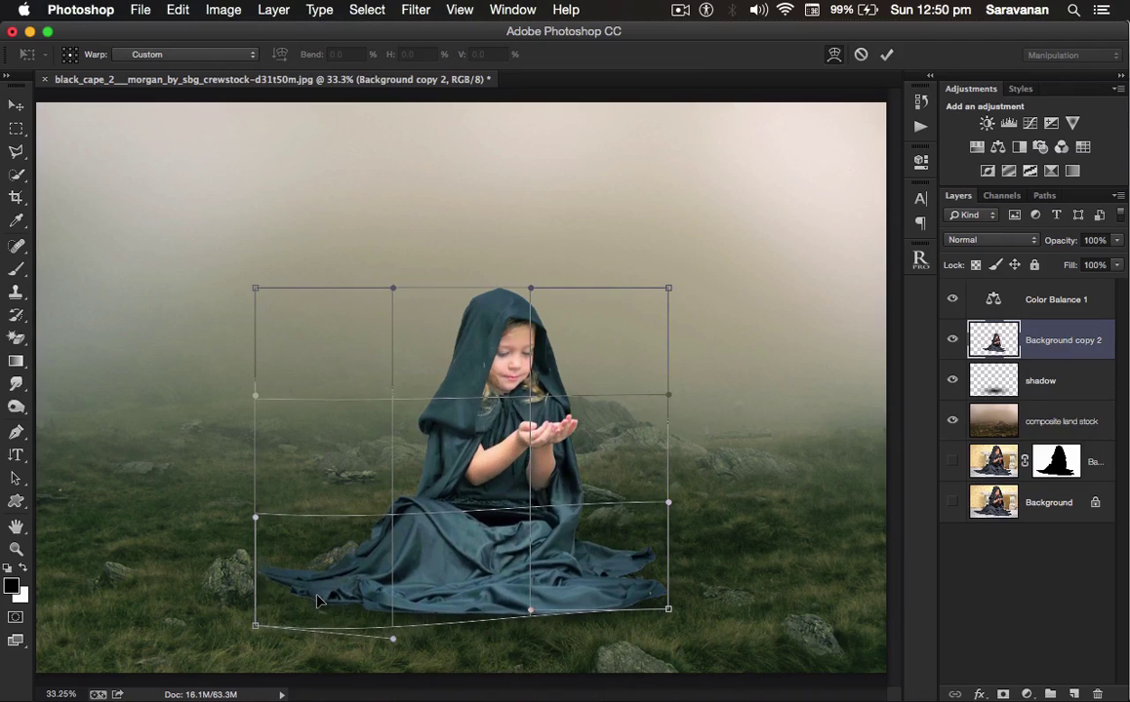
pyautogui.moveTo(261, 573); pyautogui.dragTo(291, 568)
pyautogui.moveTo(475, 619); pyautogui.dragTo(480, 625)
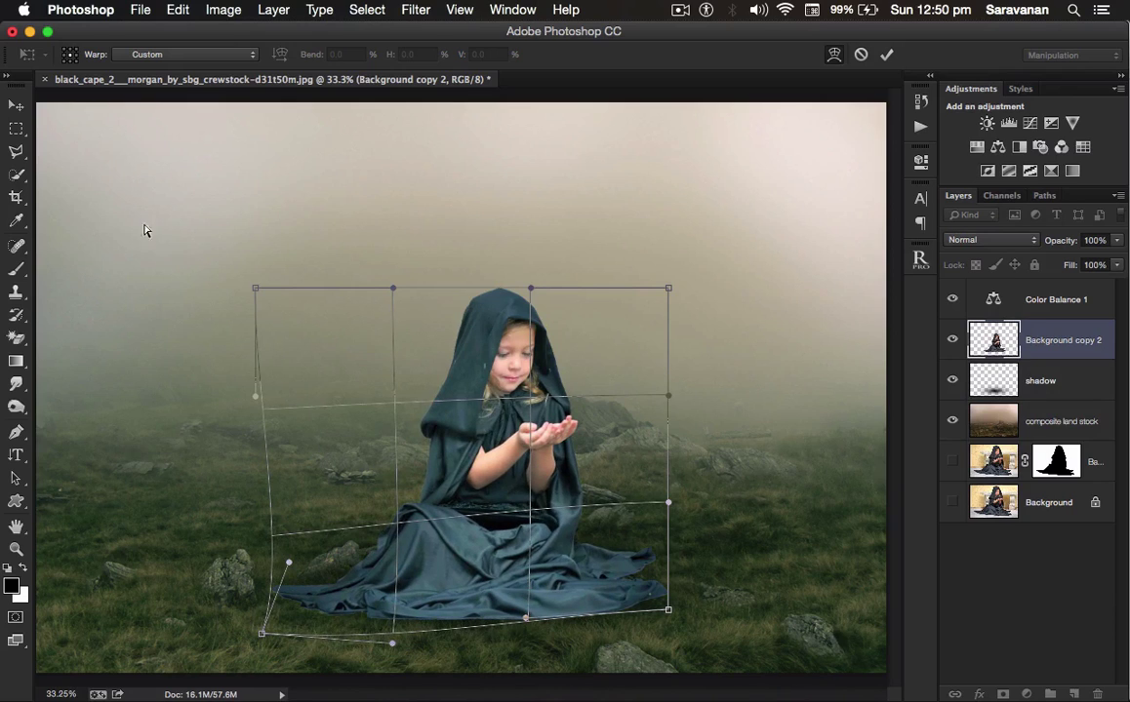
pyautogui.click(15, 103)
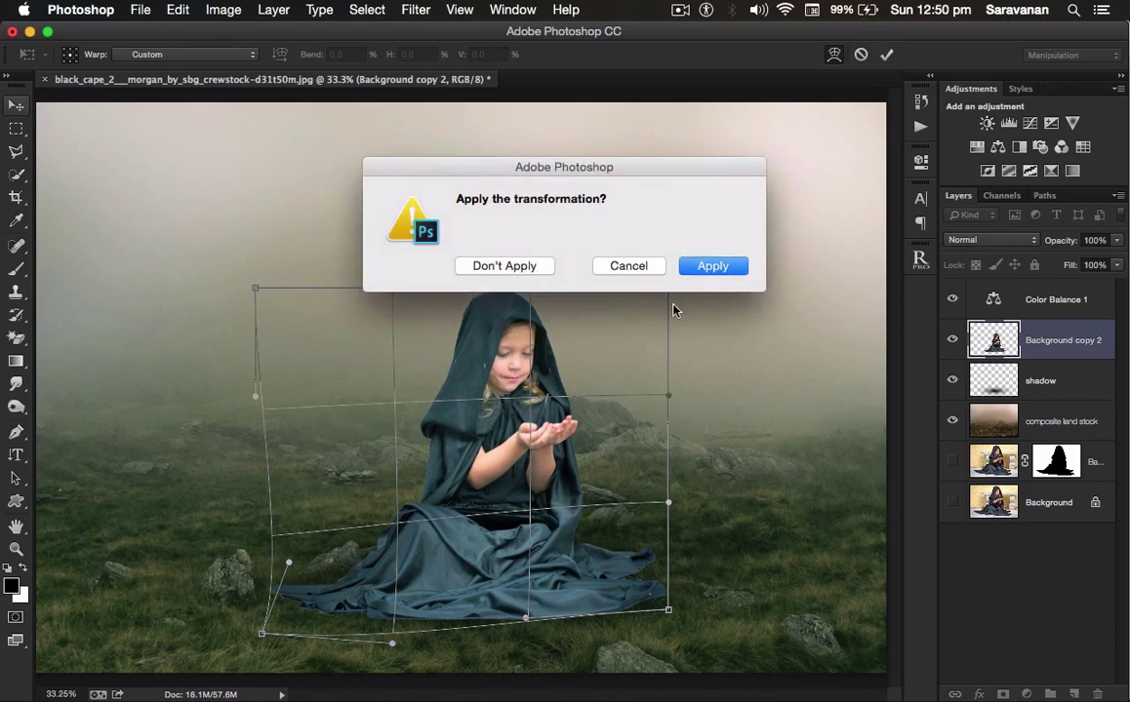
pyautogui.click(713, 266)
# Step: Warp the shadow layer so its middle bulges downward beneath the hem of the girl's cape
pyautogui.click(990, 383)
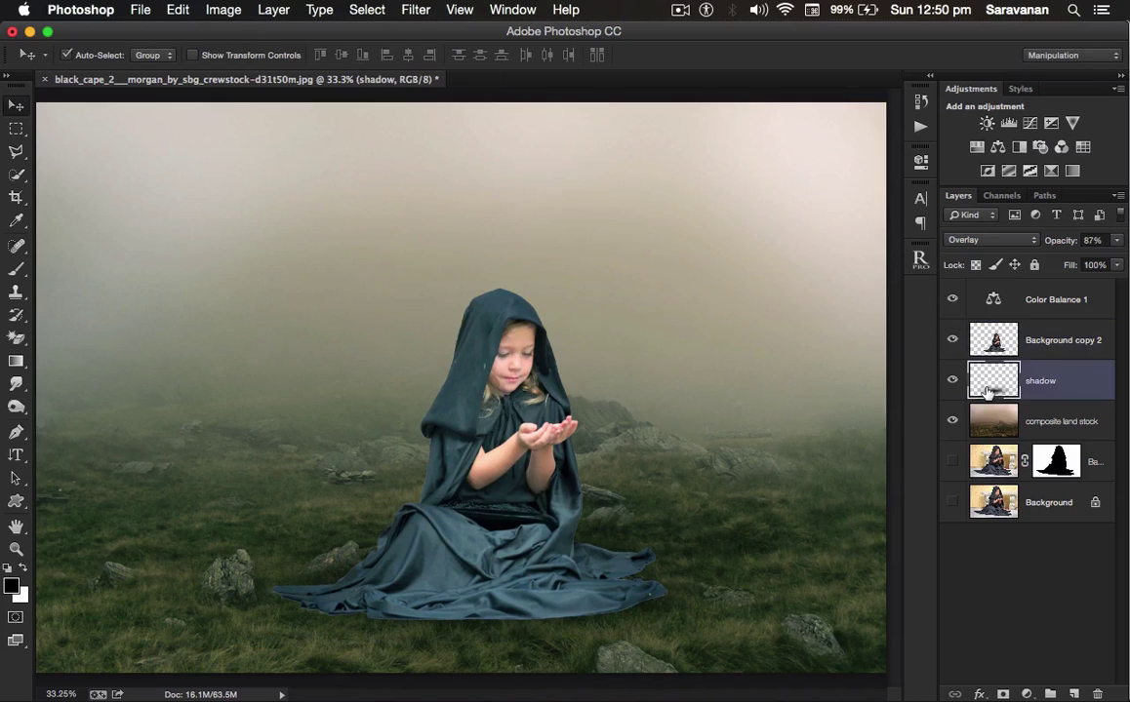
pyautogui.press('super+t')
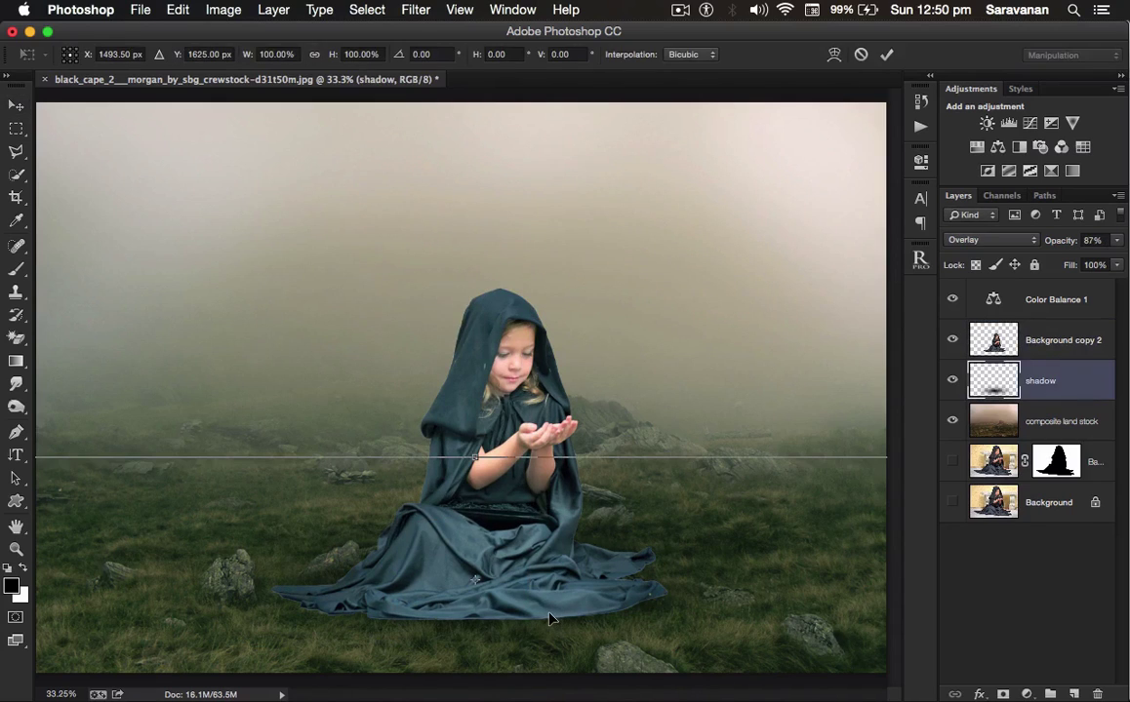
pyautogui.rightClick(704, 573)
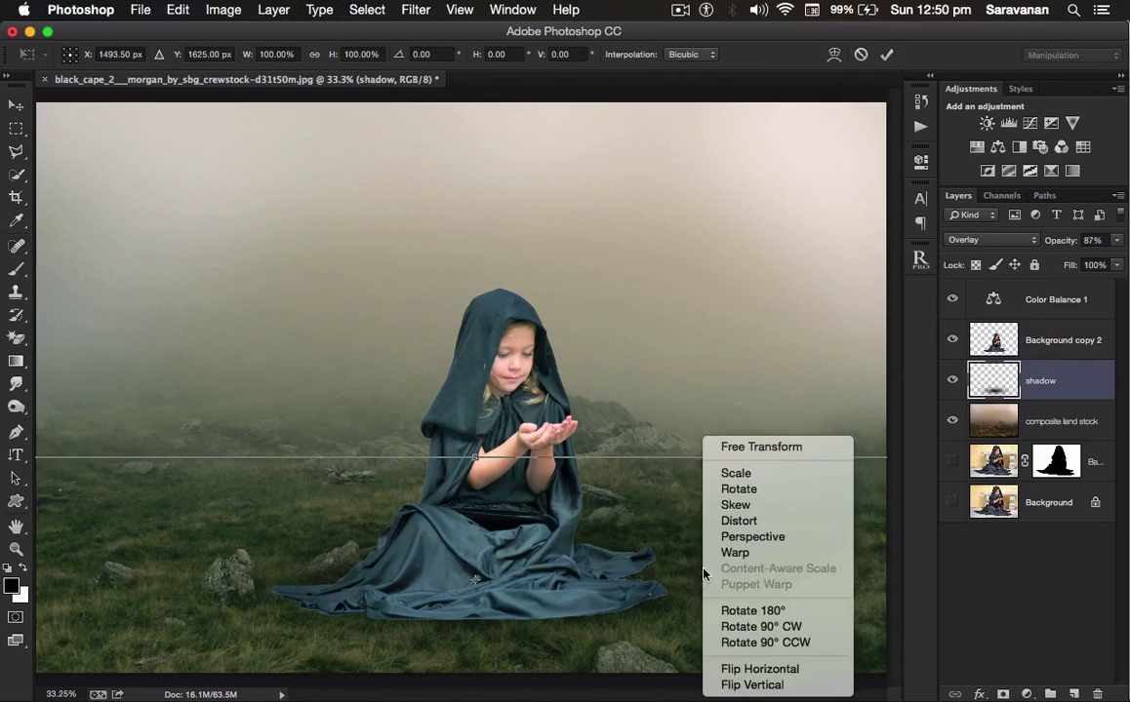
pyautogui.click(737, 547)
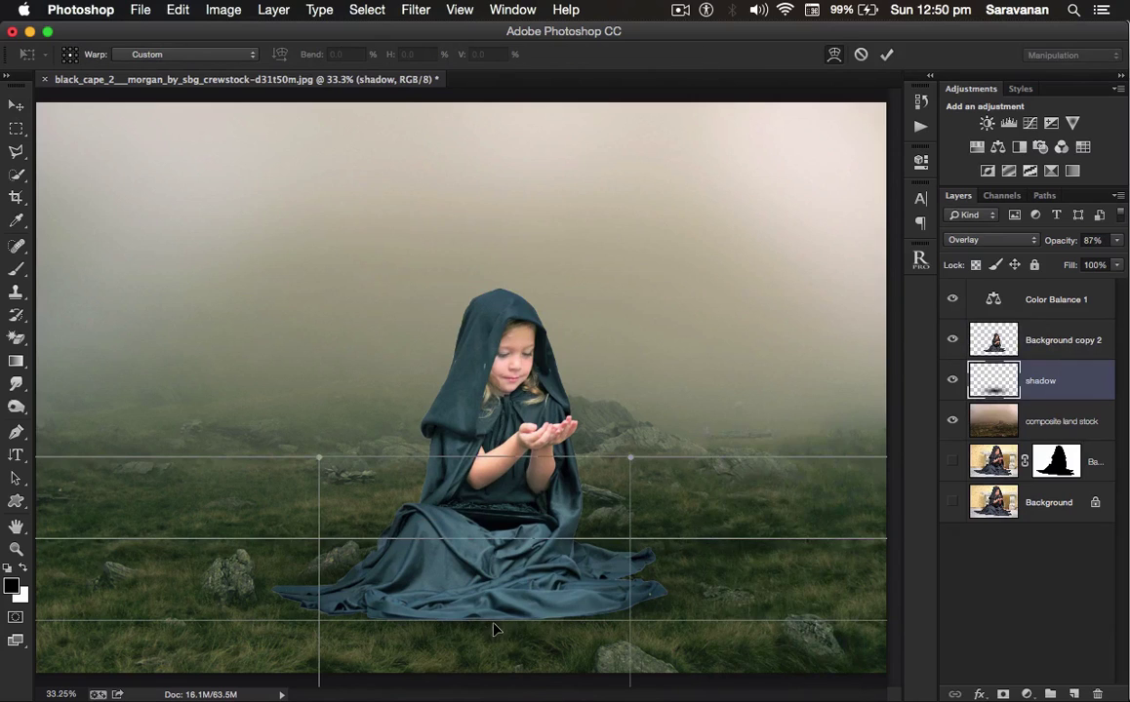
pyautogui.moveTo(491, 625); pyautogui.dragTo(491, 647)
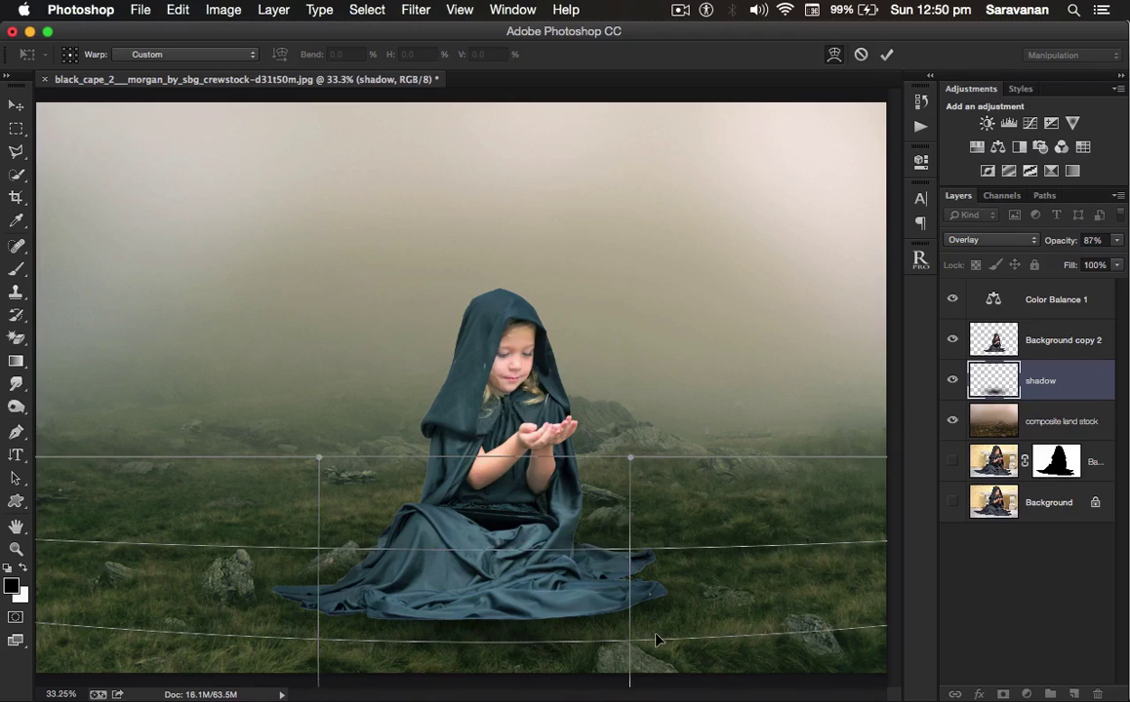
pyautogui.press('Return')
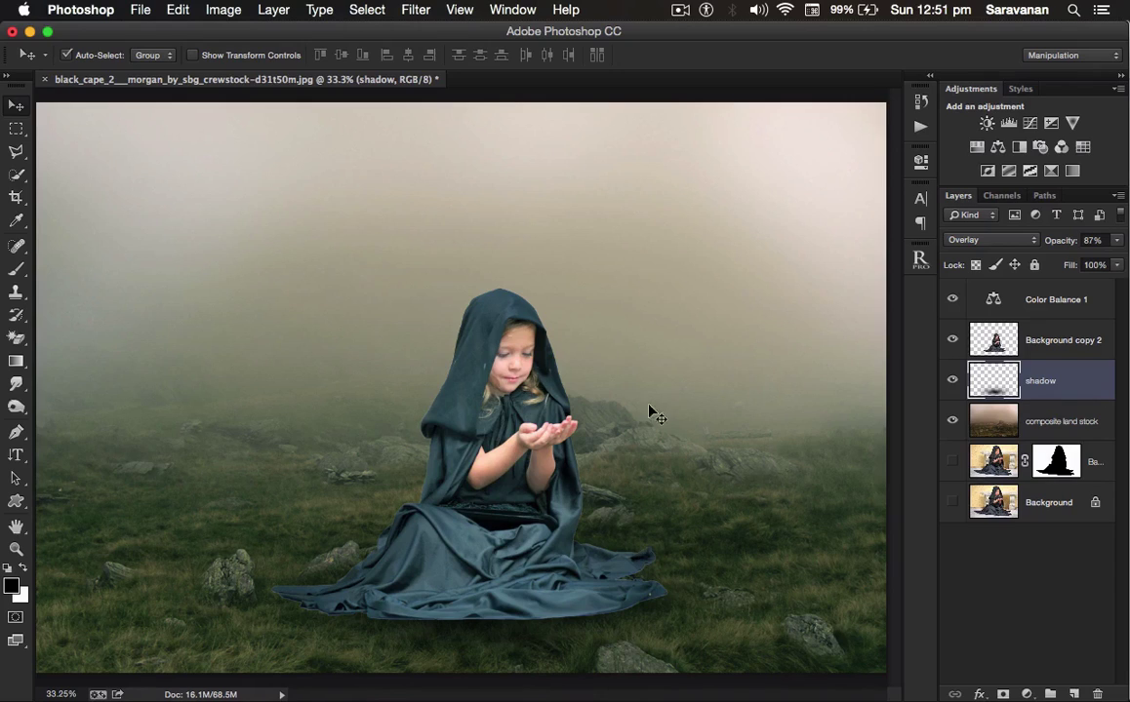
# Step: Stamp all visible layers into a new merged layer above Color Balance 1, and hide every layer beneath it
pyautogui.click(993, 304)
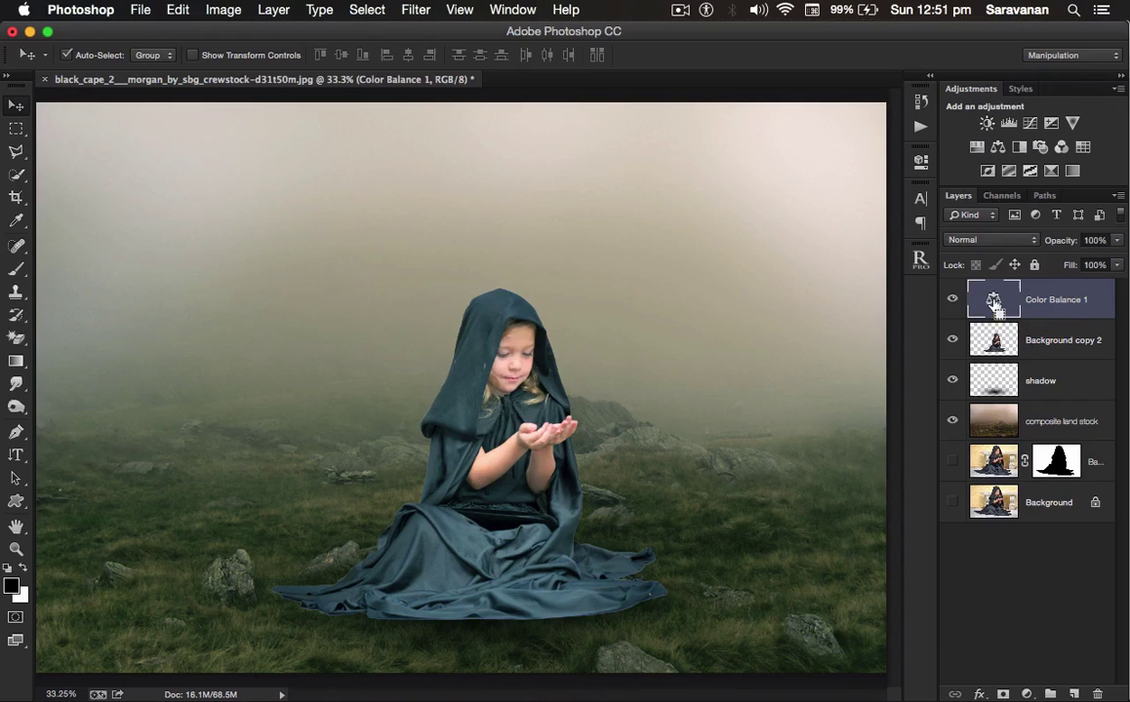
pyautogui.press('super+alt+shift+e')
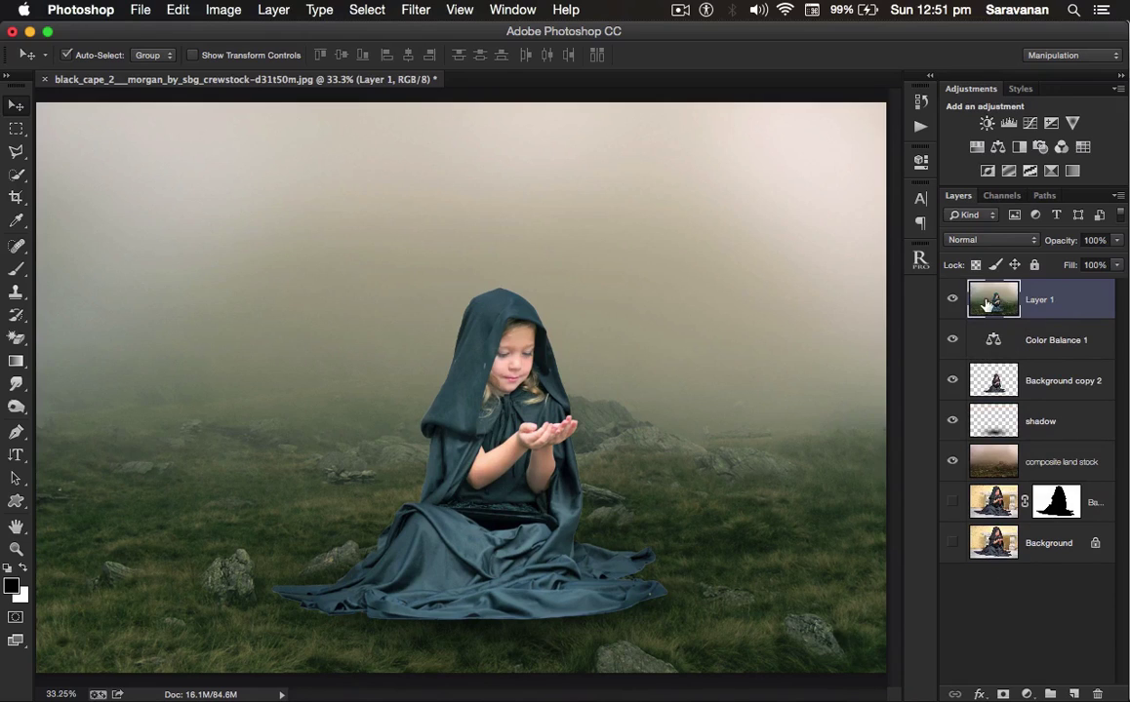
pyautogui.moveTo(952, 339); pyautogui.dragTo(953, 527)
# Step: Try to save the merged composite as a JPEG copy
pyautogui.click(134, 9)
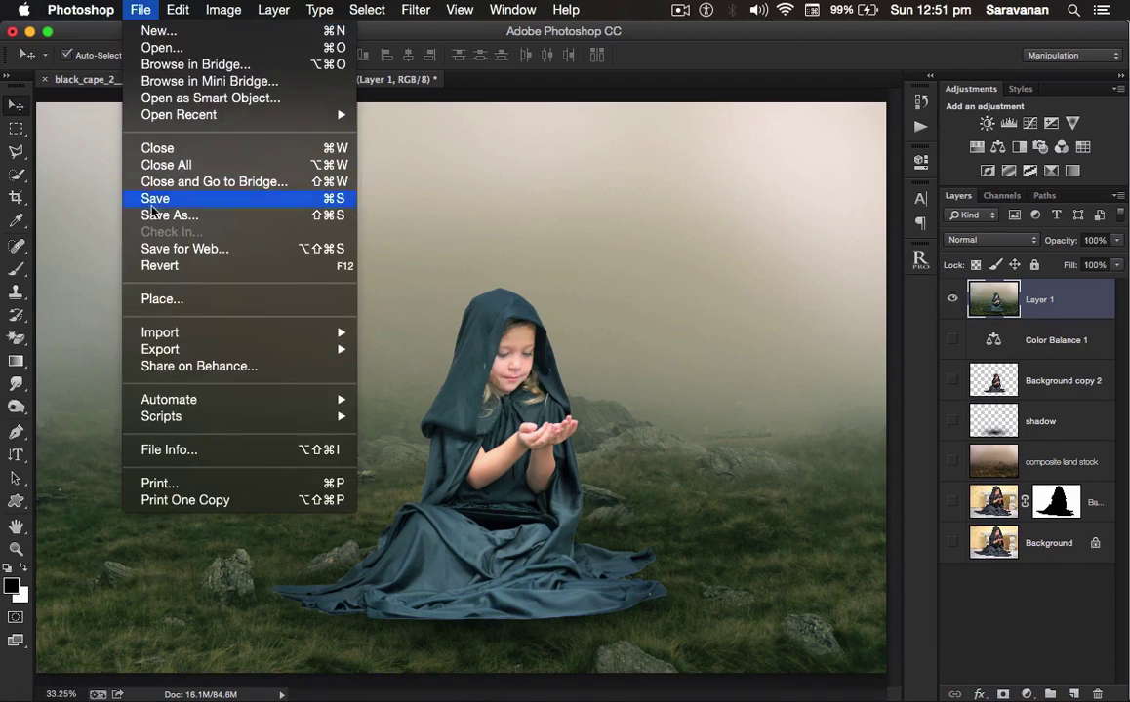
pyautogui.click(156, 215)
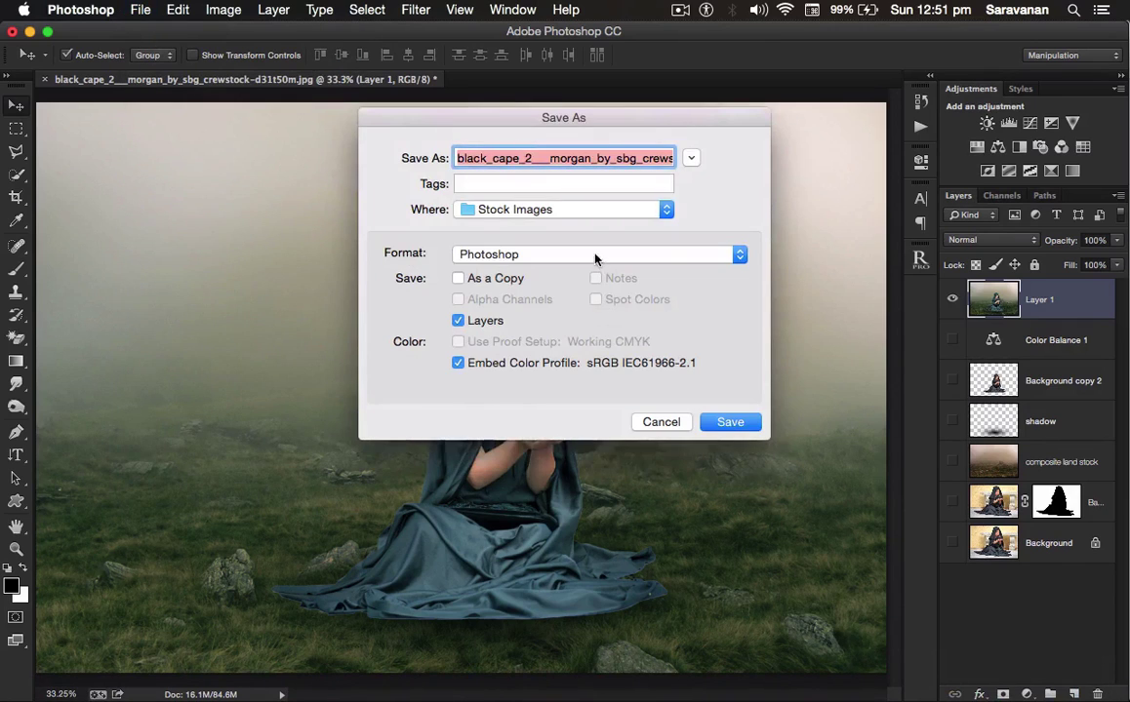
pyautogui.click(595, 258)
pyautogui.click(595, 257)
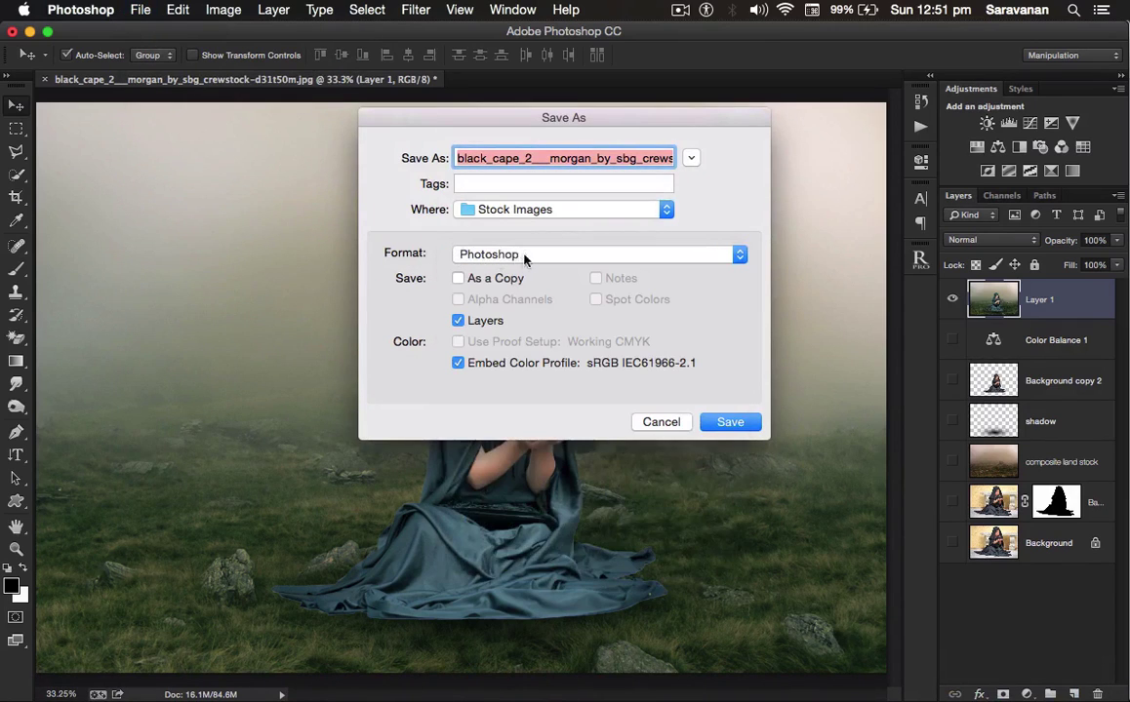
pyautogui.click(589, 255)
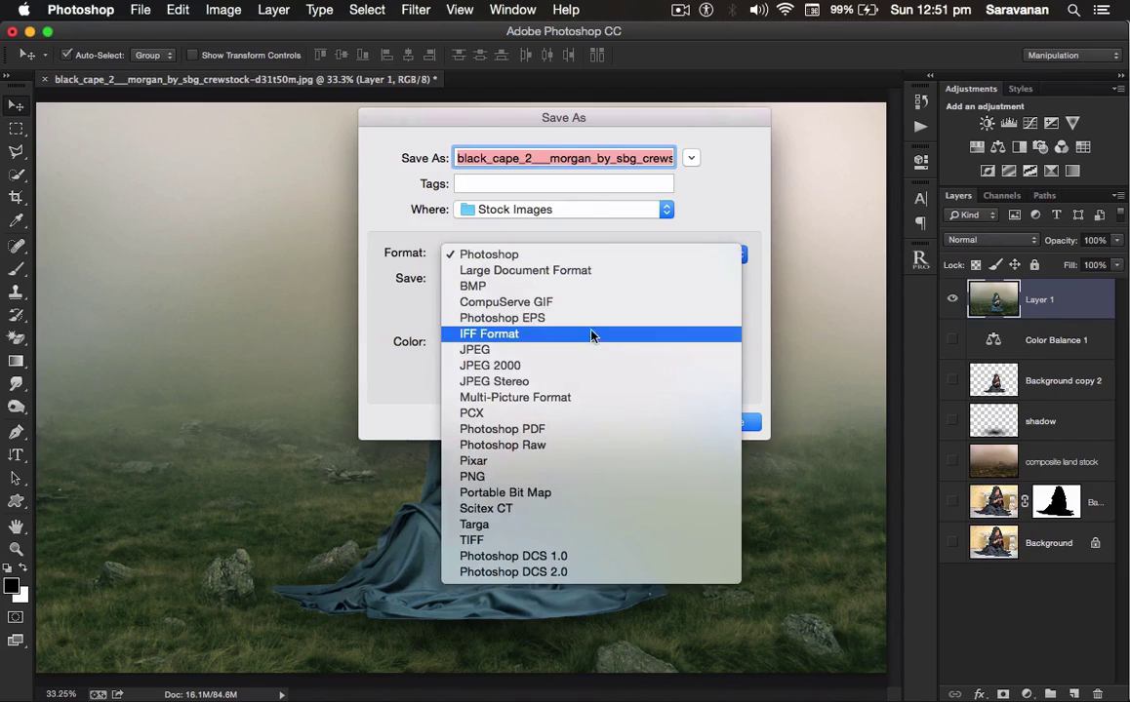
pyautogui.click(589, 355)
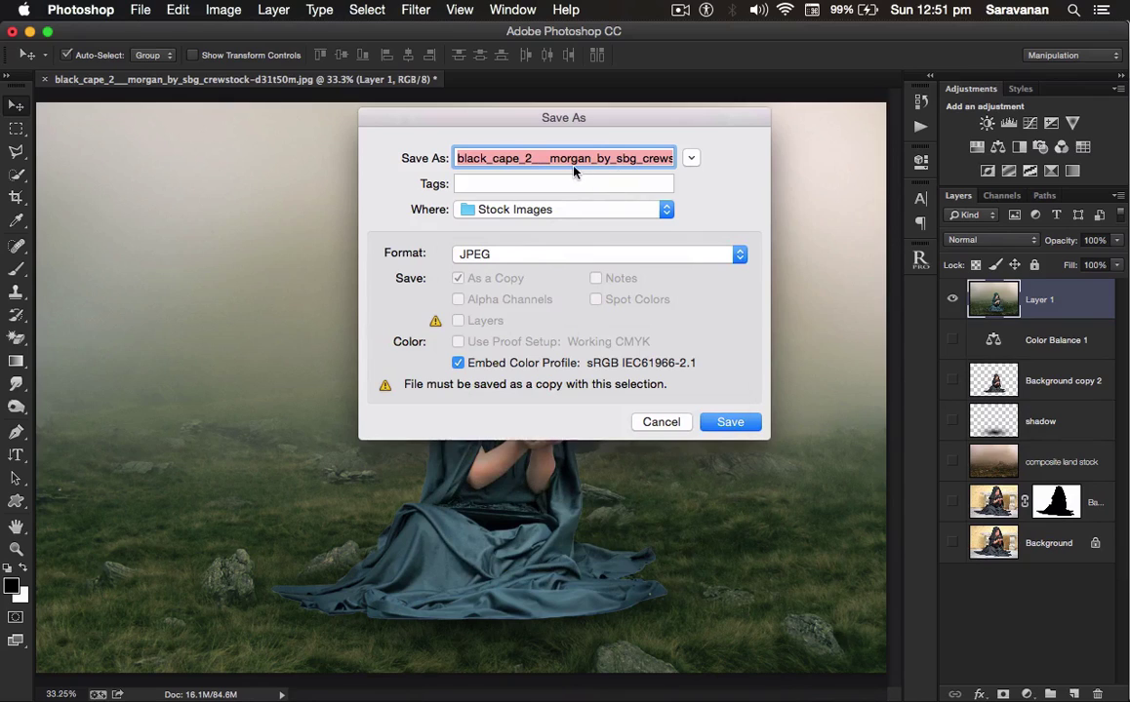
pyautogui.click(661, 422)
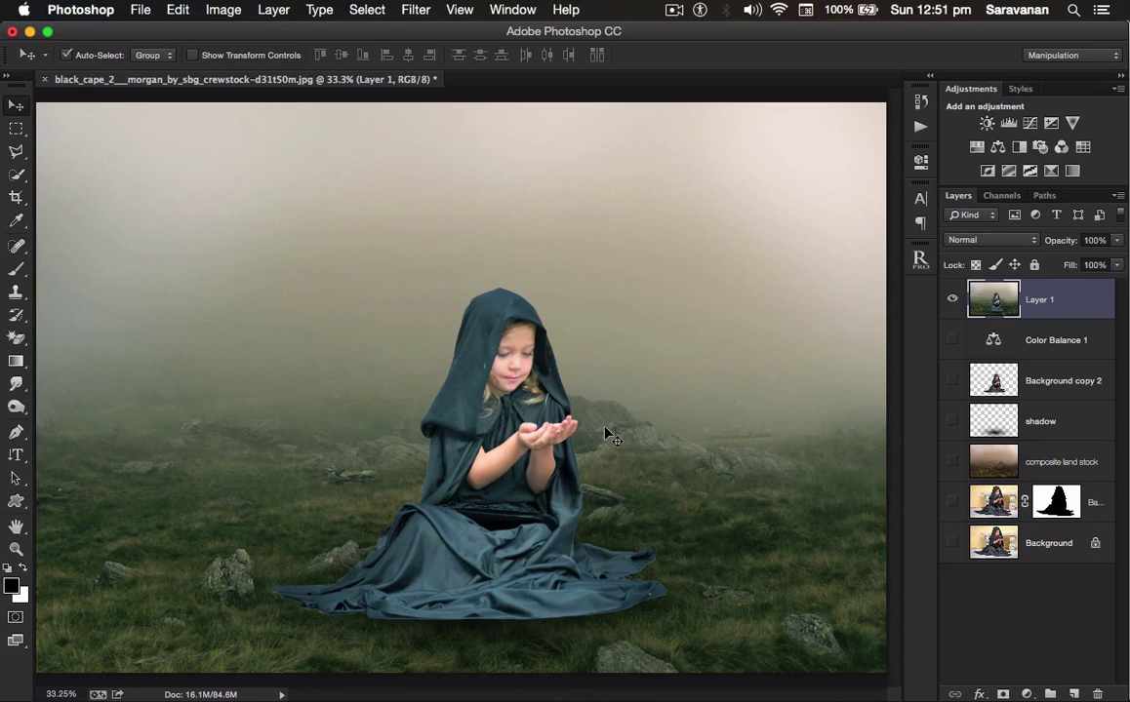
pyautogui.click(673, 12)
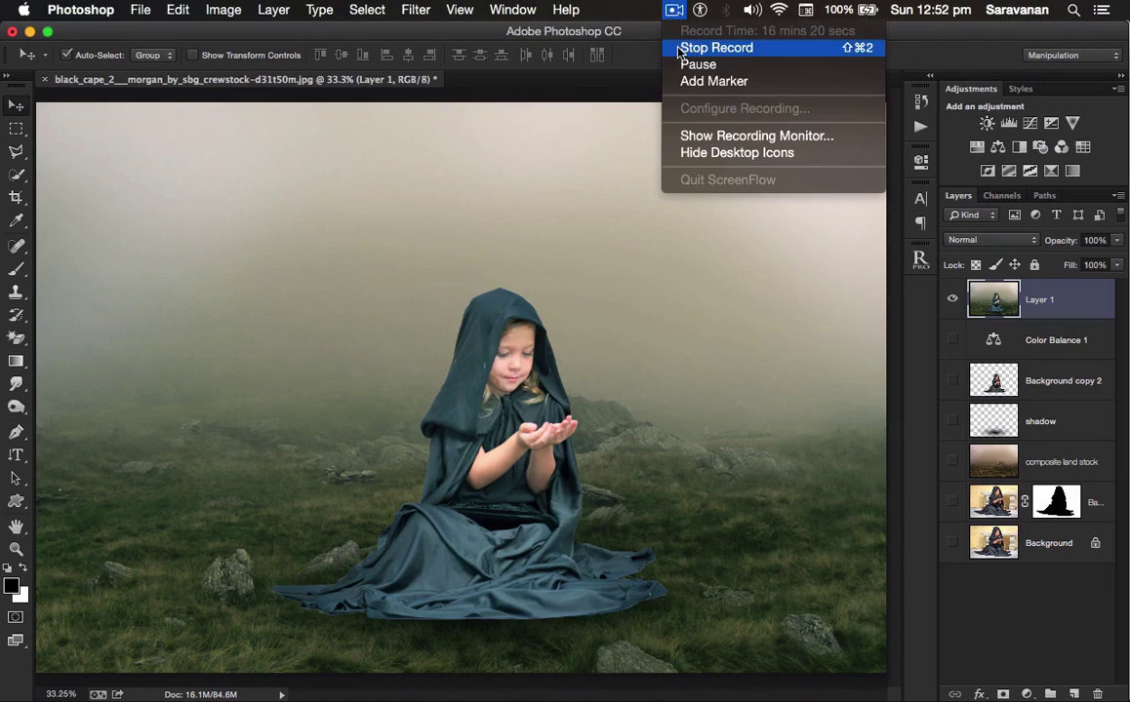